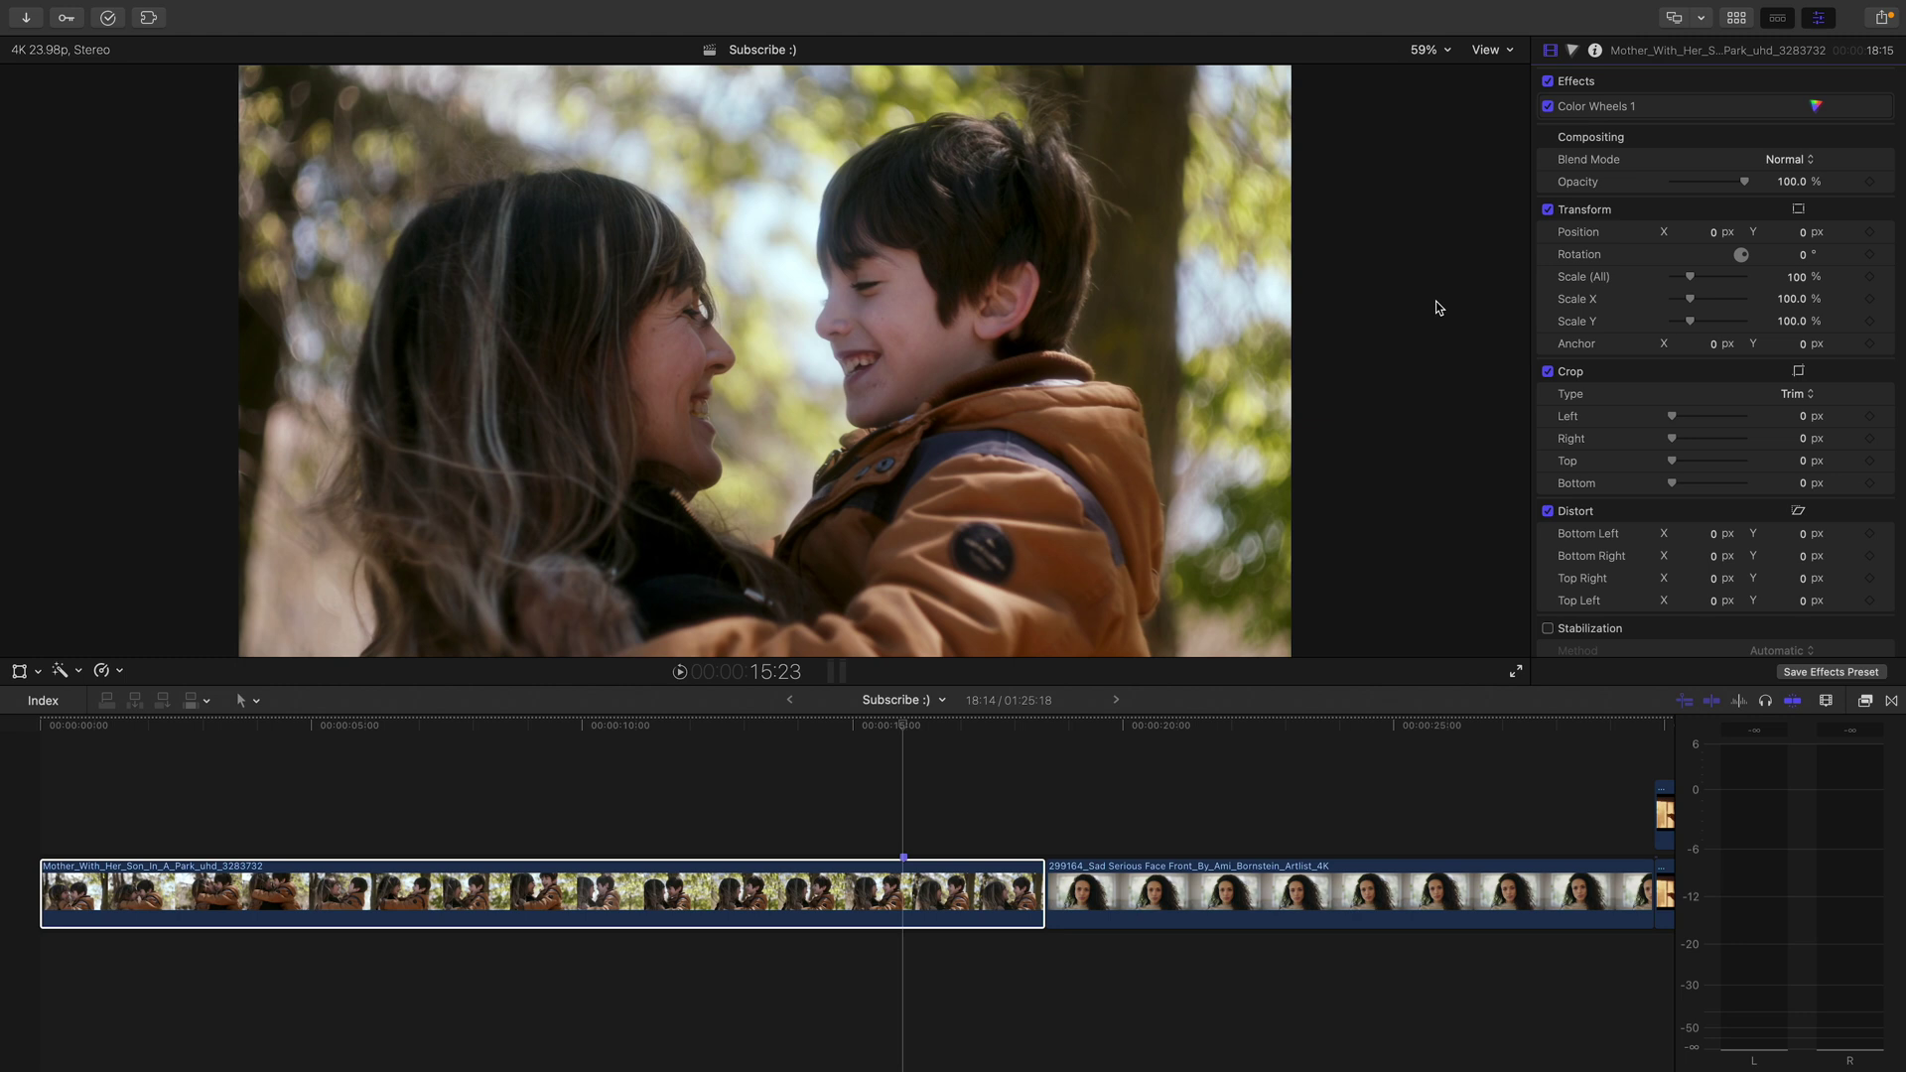
Duplicate the mother-and-son clip onto the lane above the original.
left_click(1076, 710)
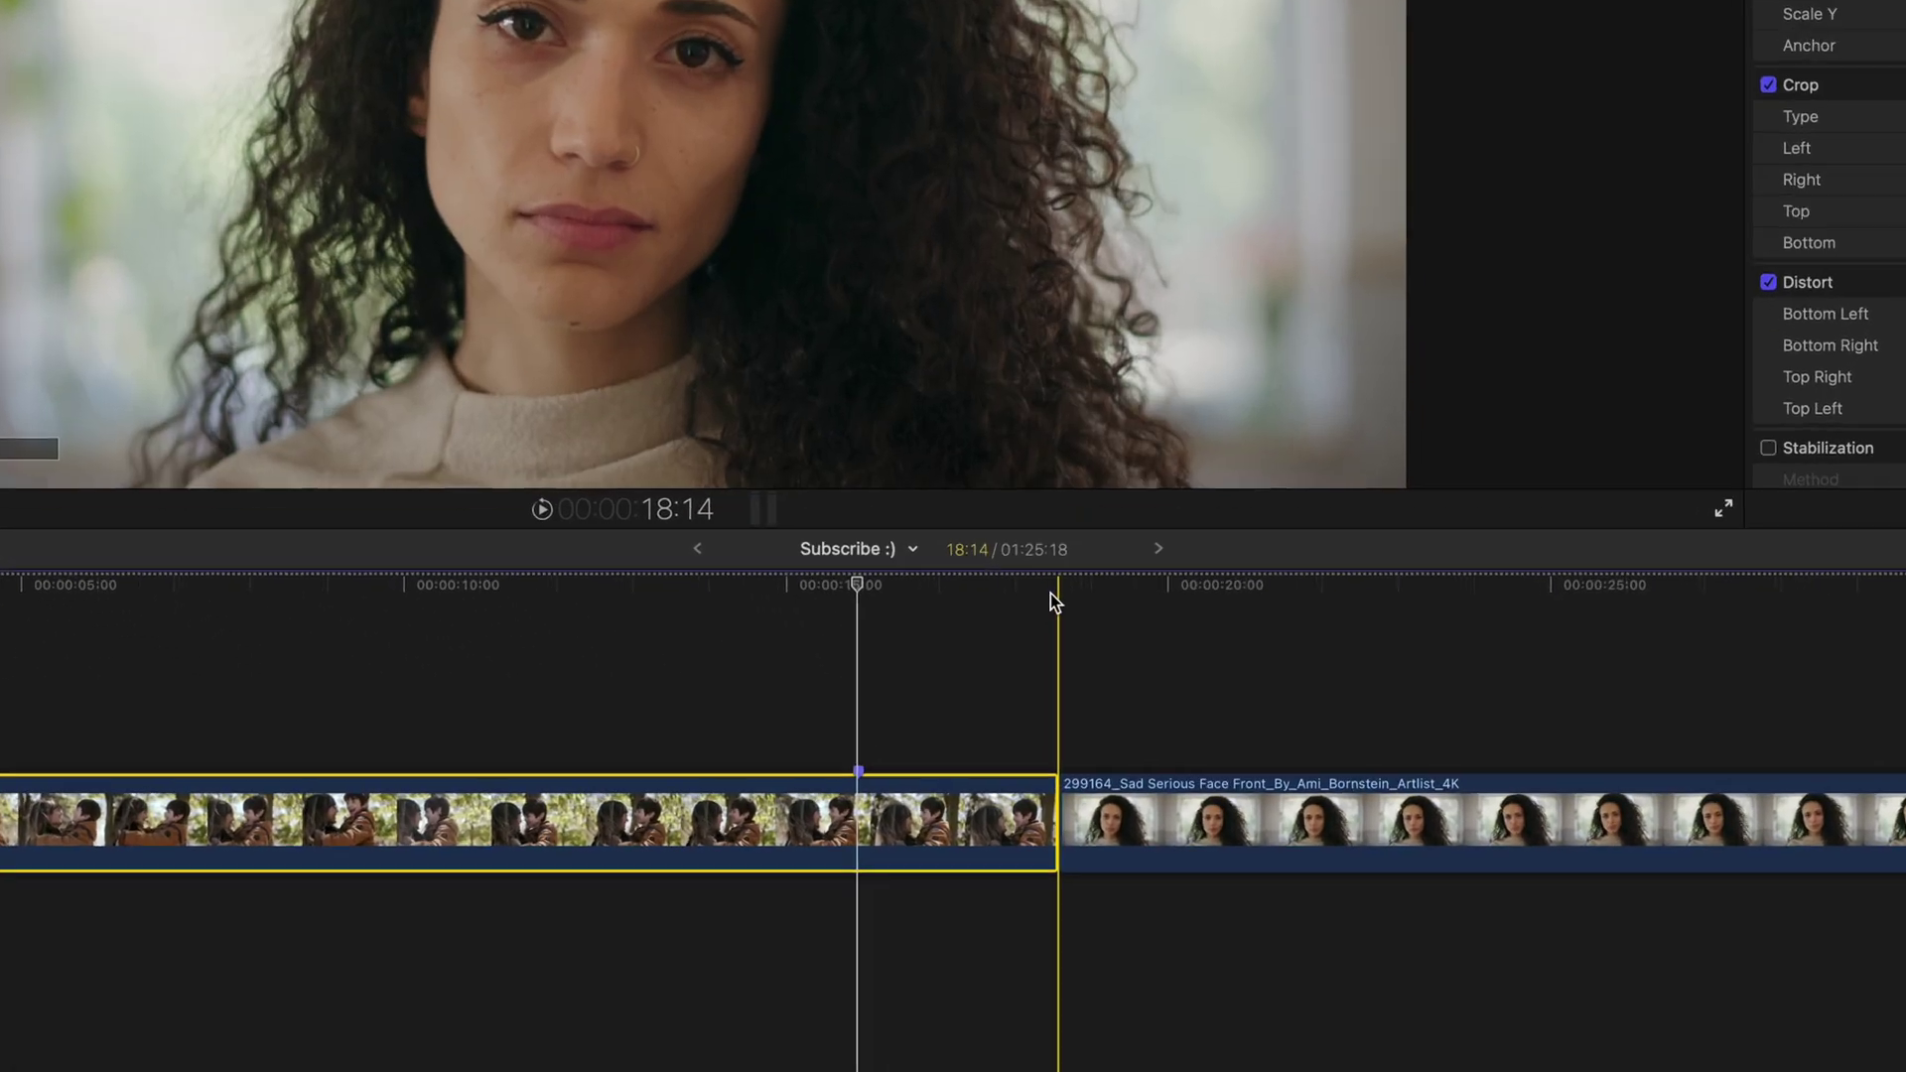
key("alt")
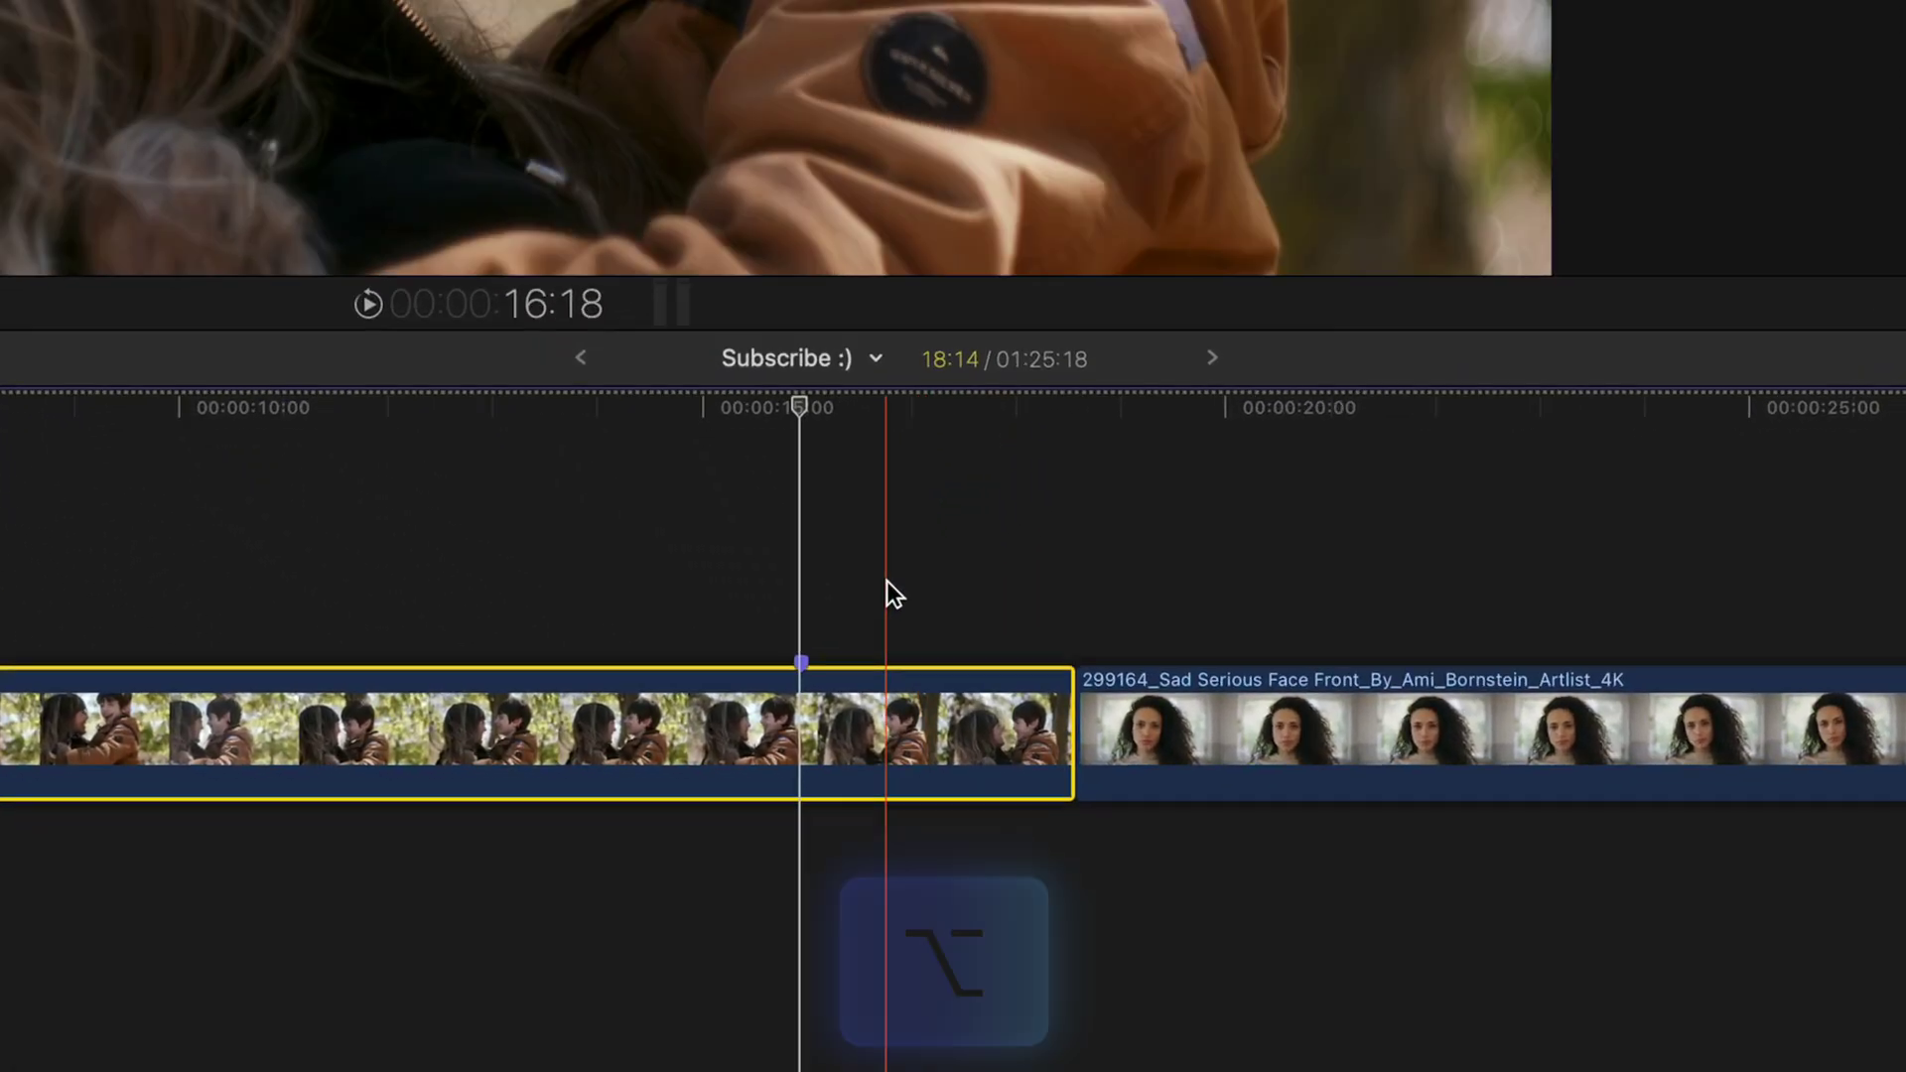
left_click_drag(813, 700, 818, 552)
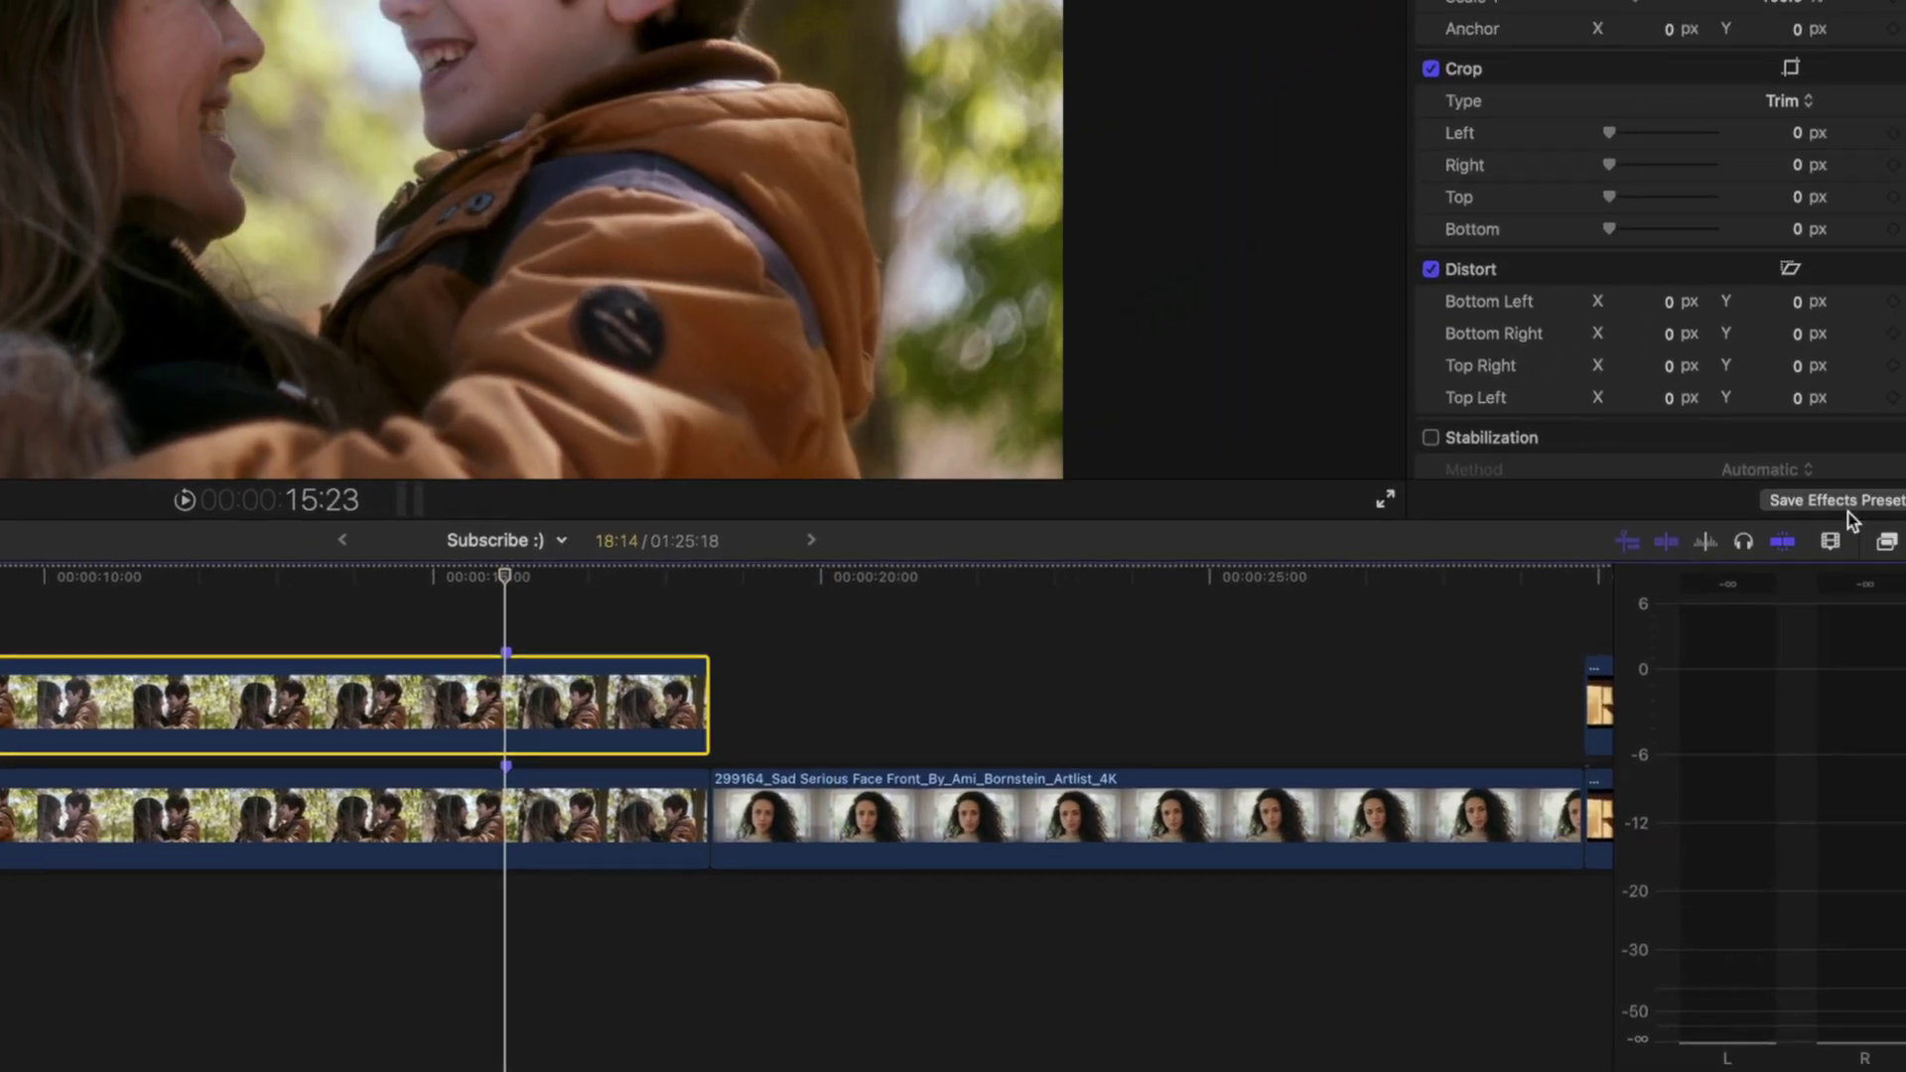
Apply Luma Keyer to the top copy and disable the original clip beneath it.
left_click(1858, 550)
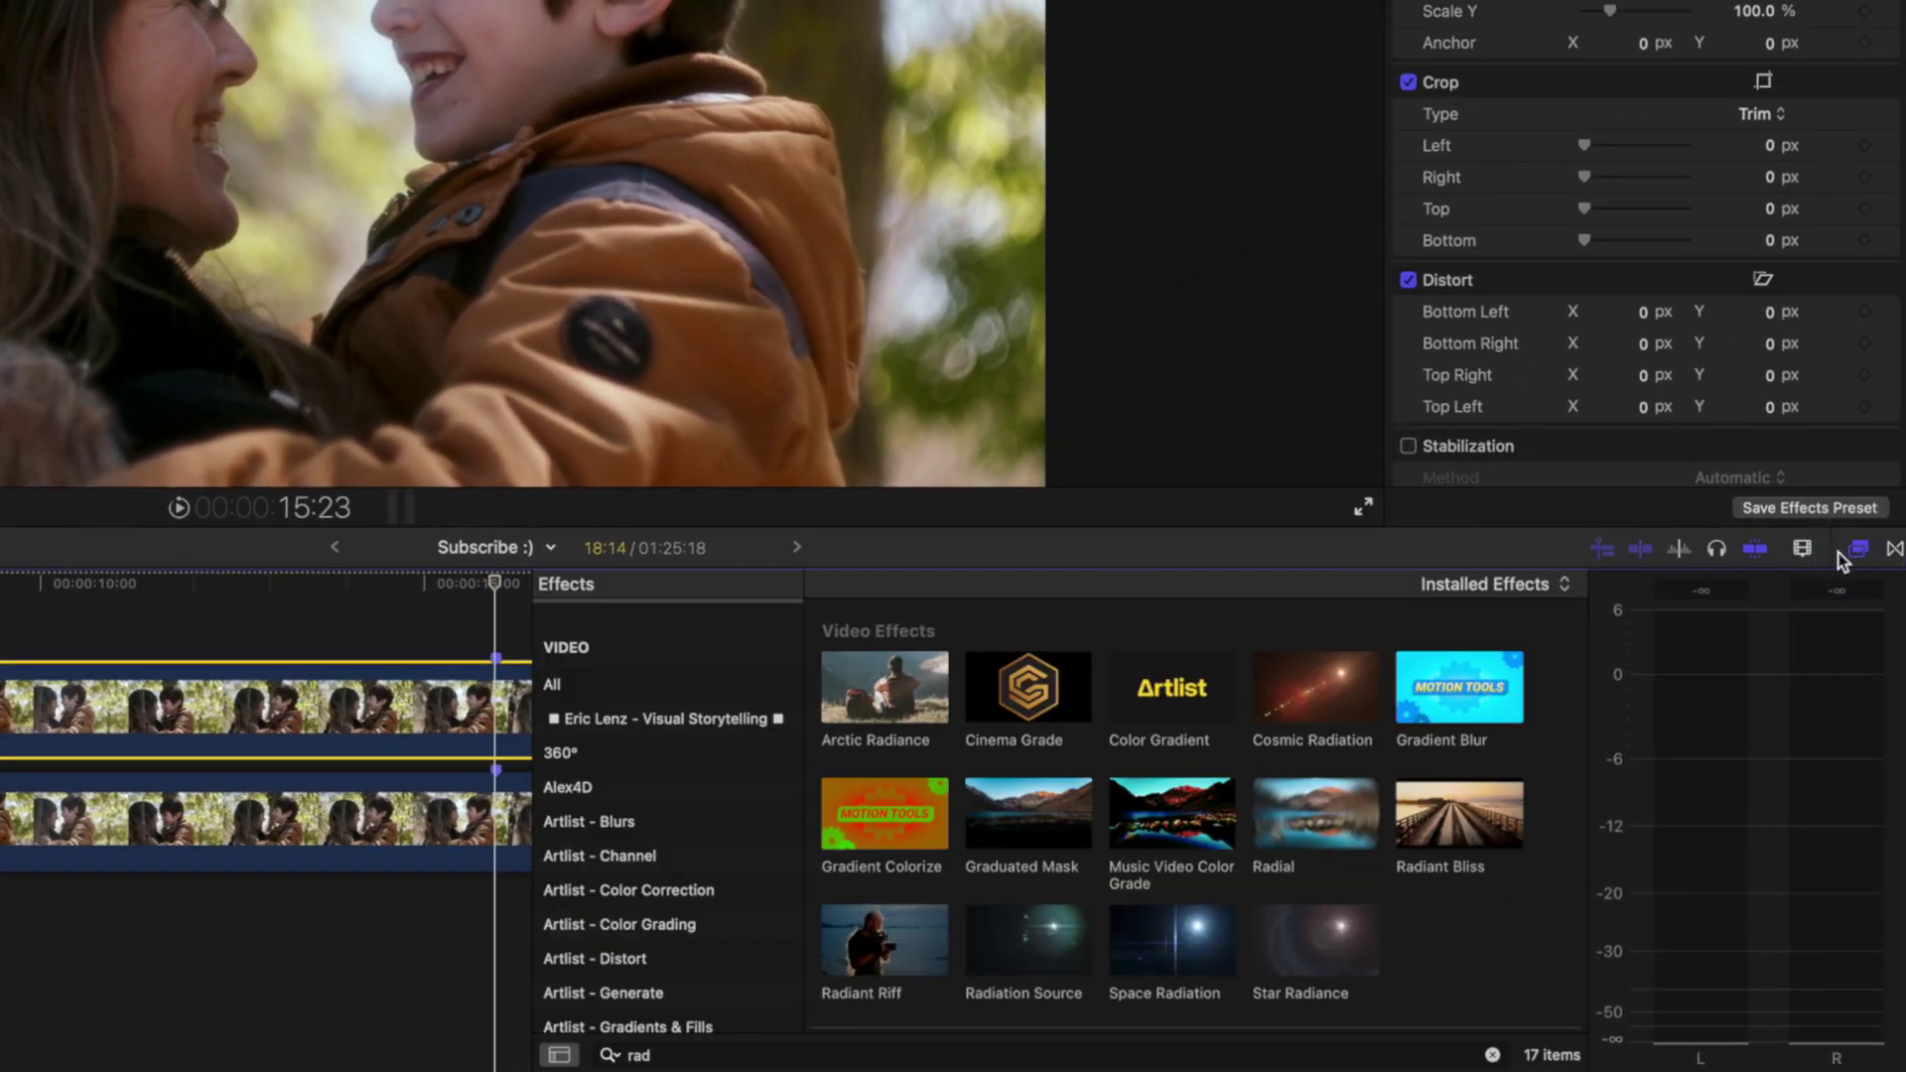
left_click(1493, 1058)
type("luma ke")
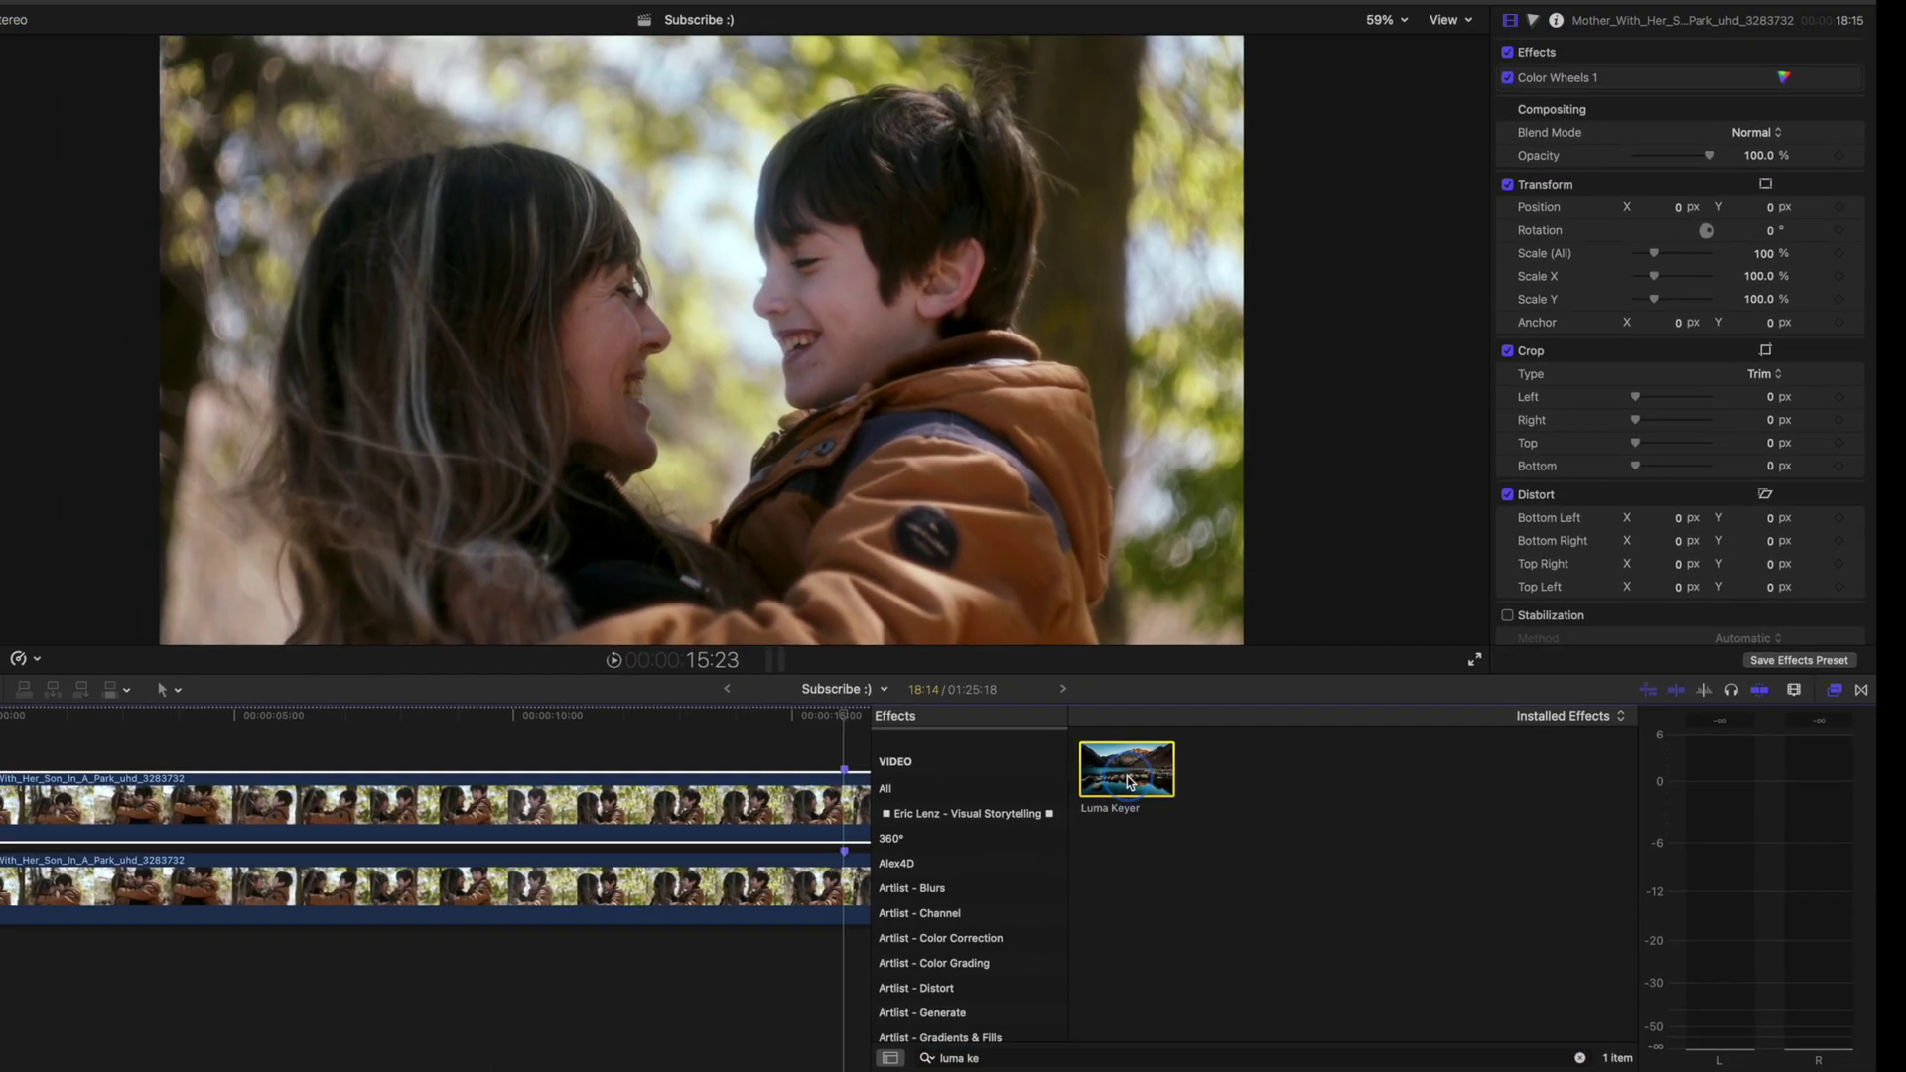
double_click(884, 657)
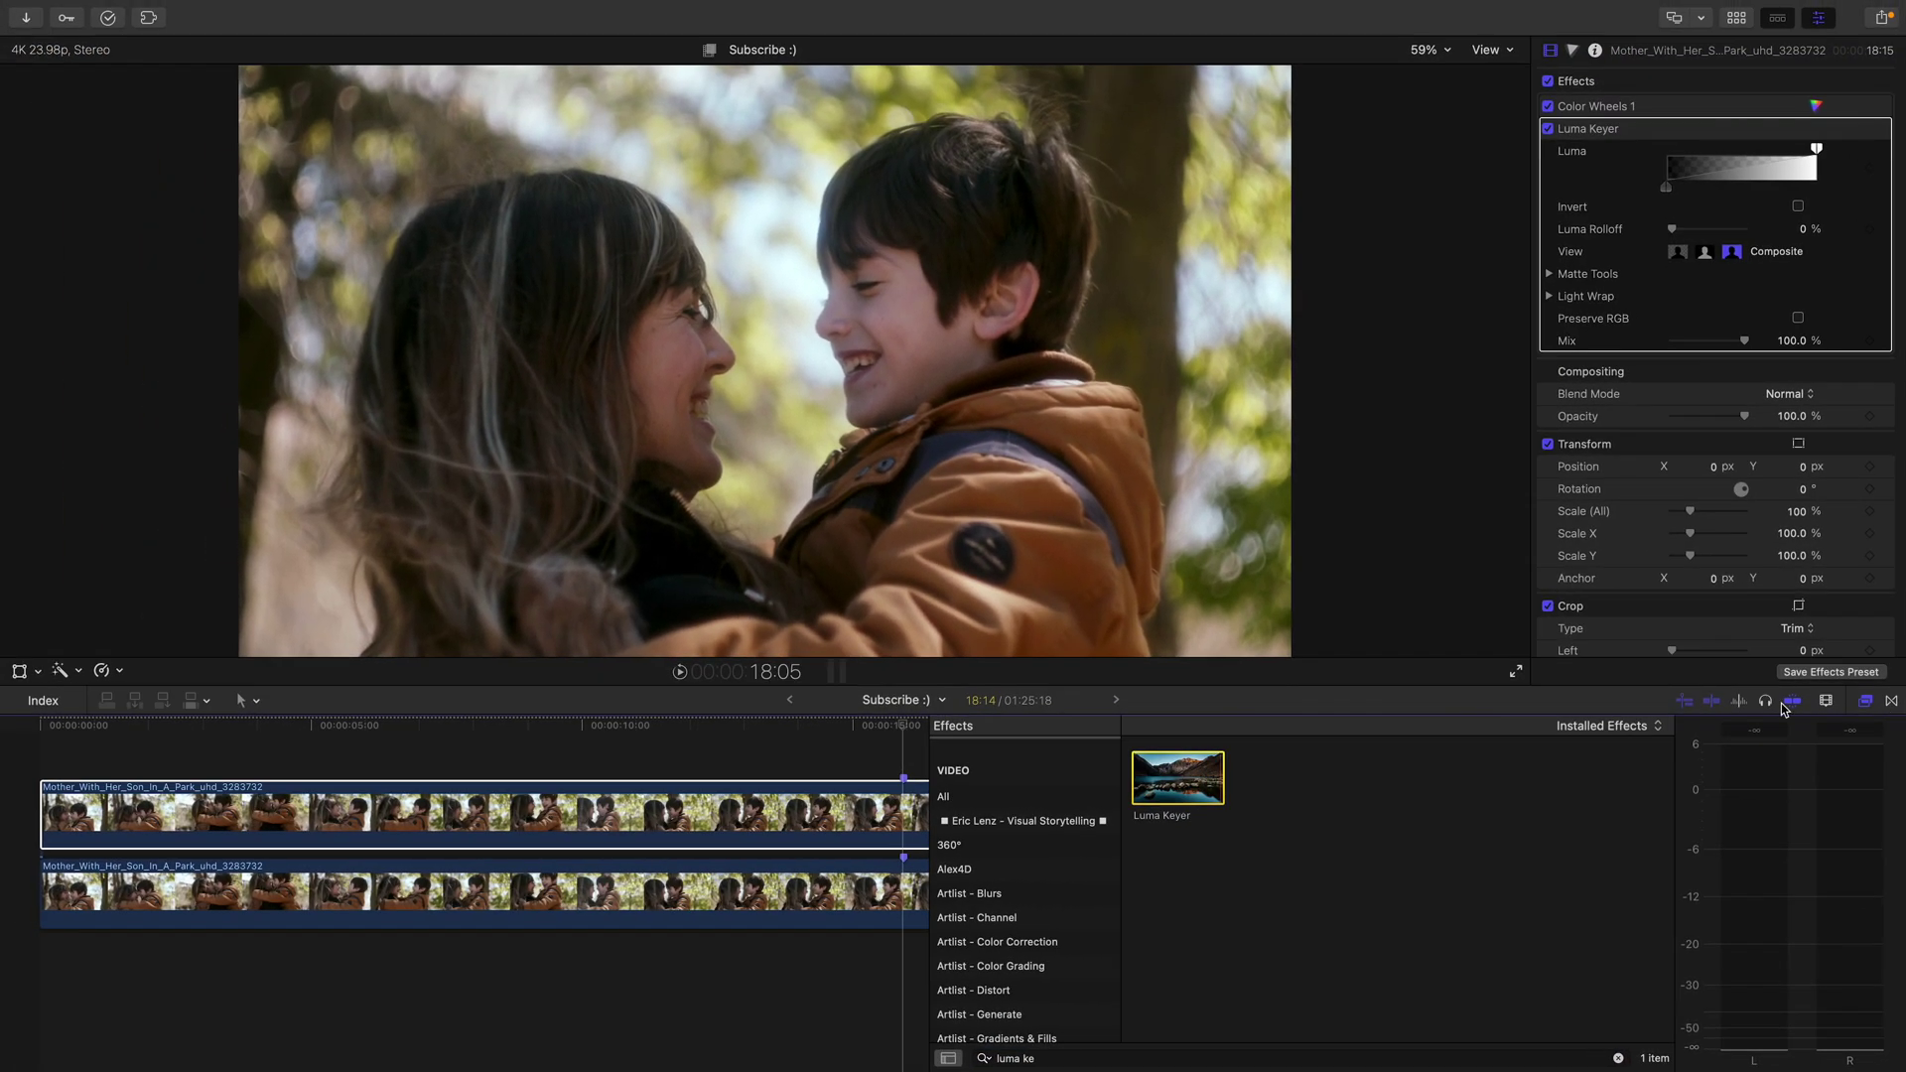
left_click(1864, 701)
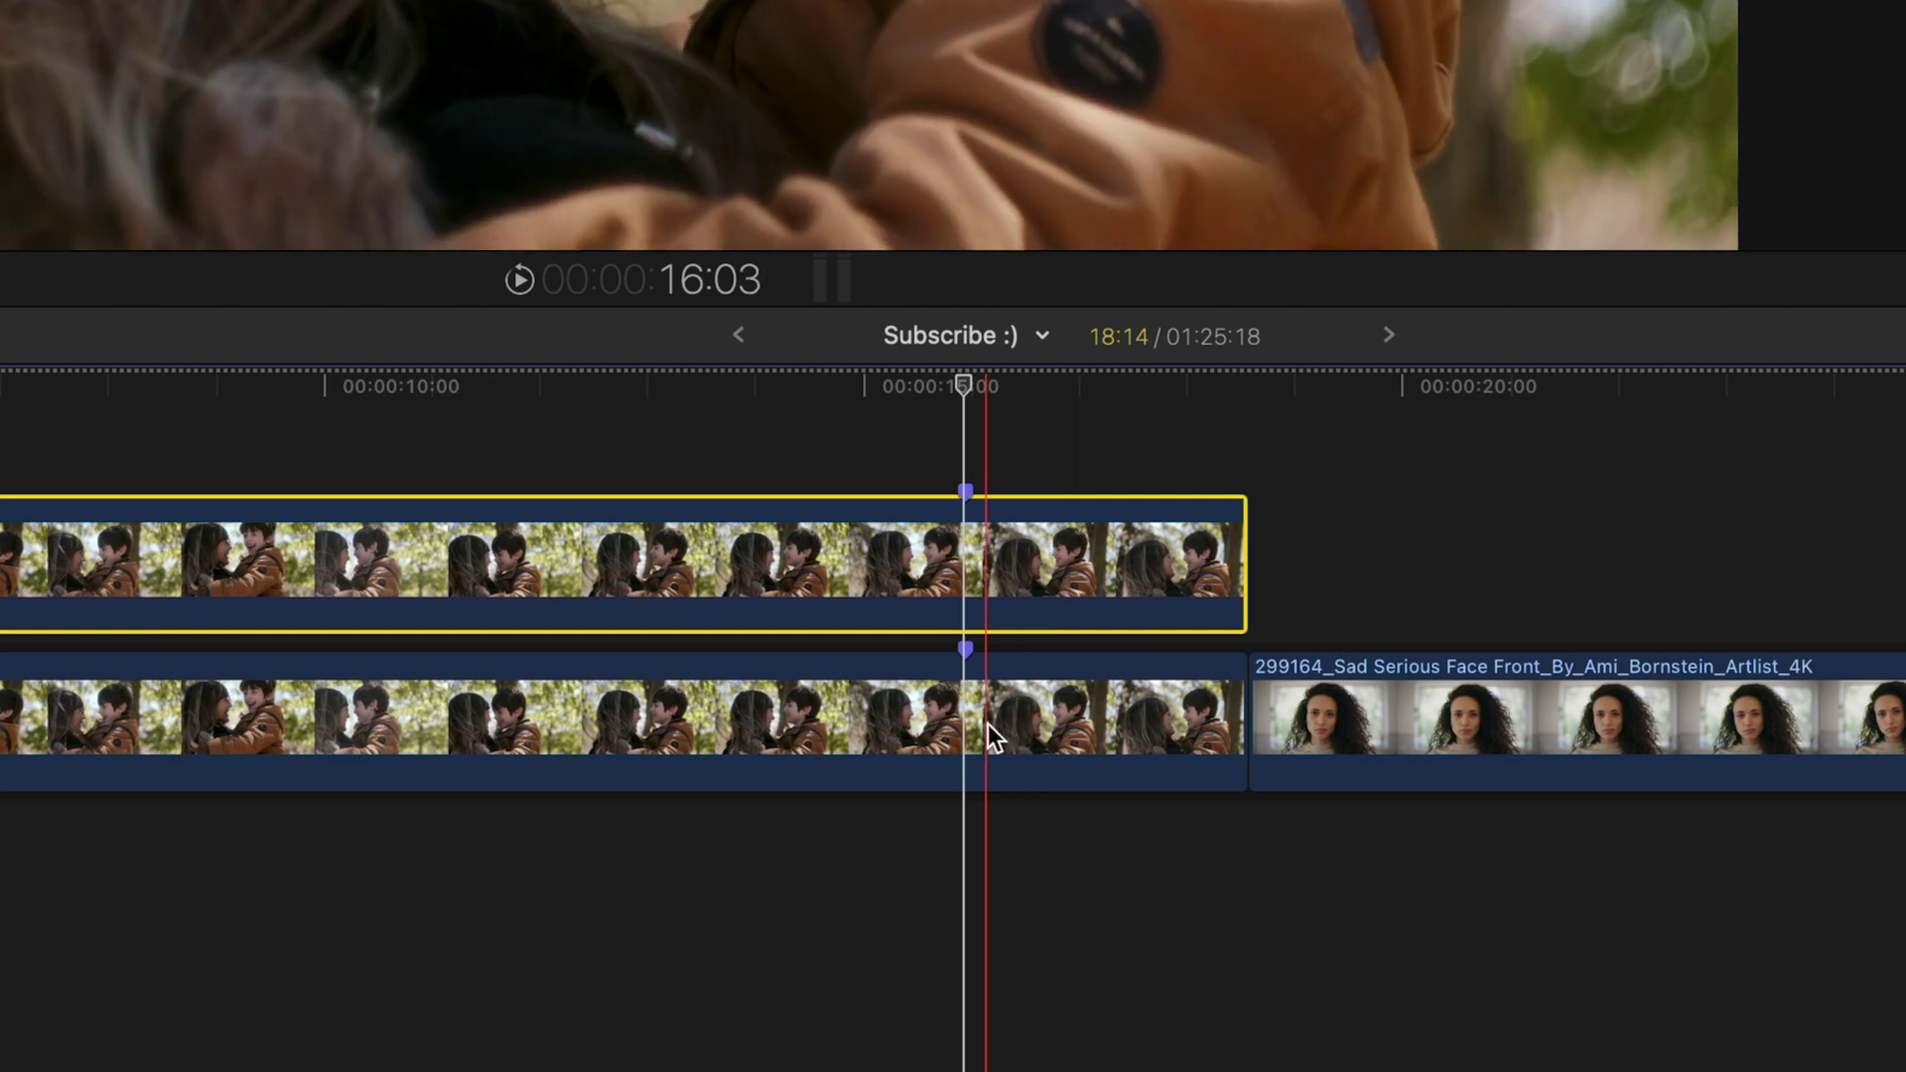
left_click(987, 724)
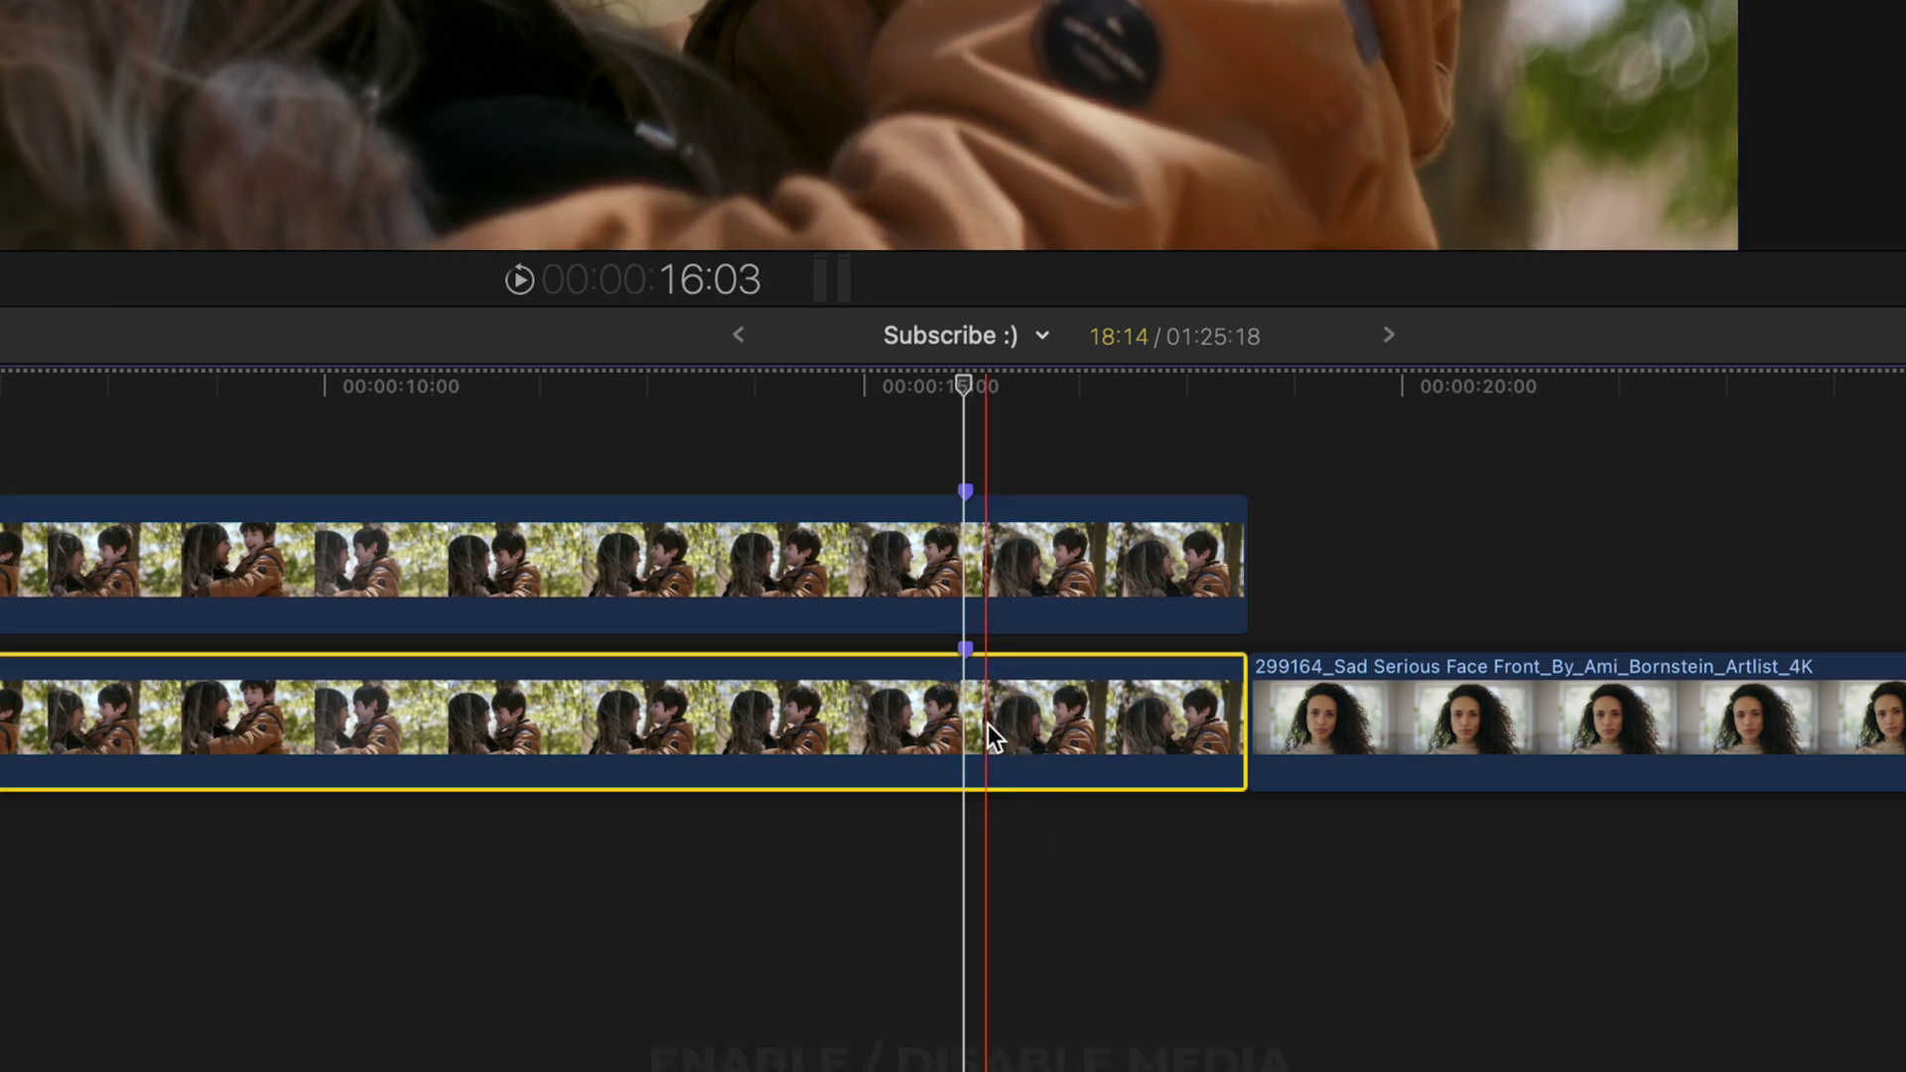
key("v")
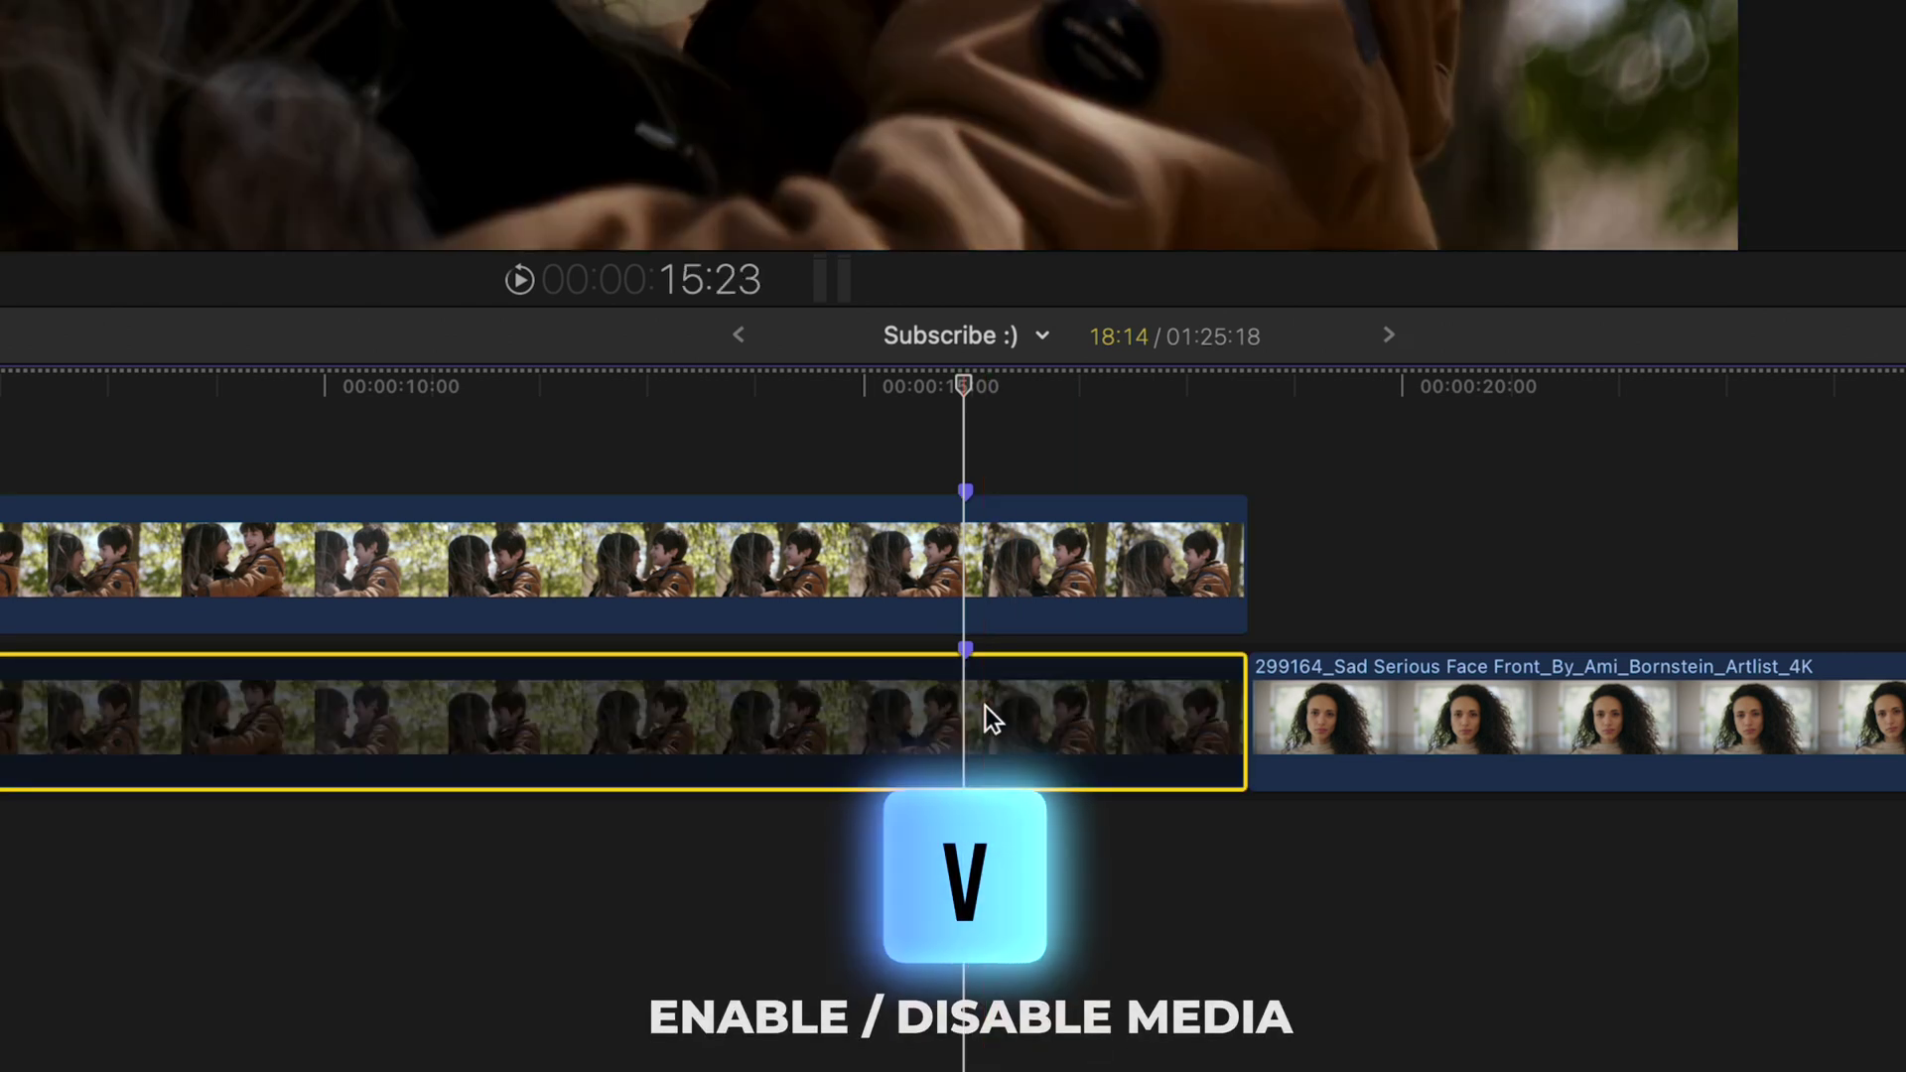
Raise the upper copy's Luma Keyer black point until only the brightest highlights remain.
left_click(972, 573)
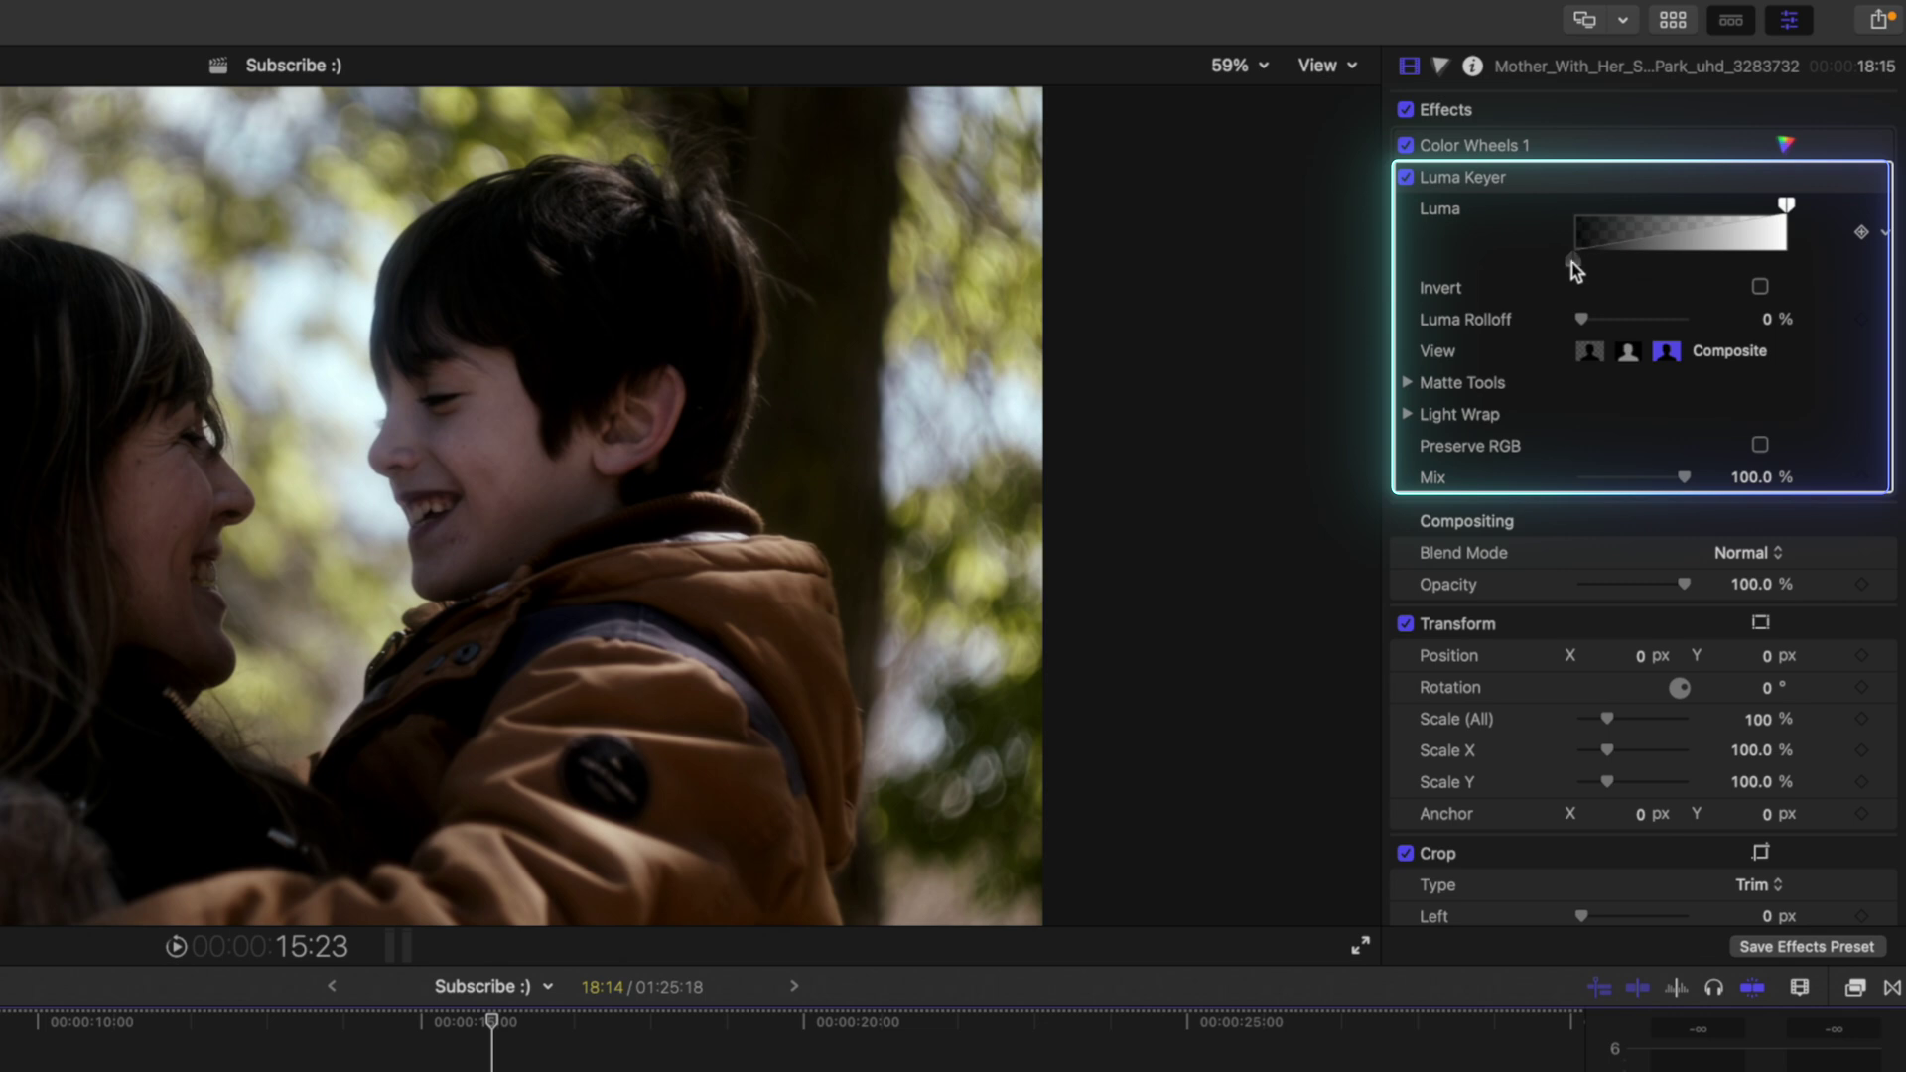
left_click_drag(1574, 260, 1737, 270)
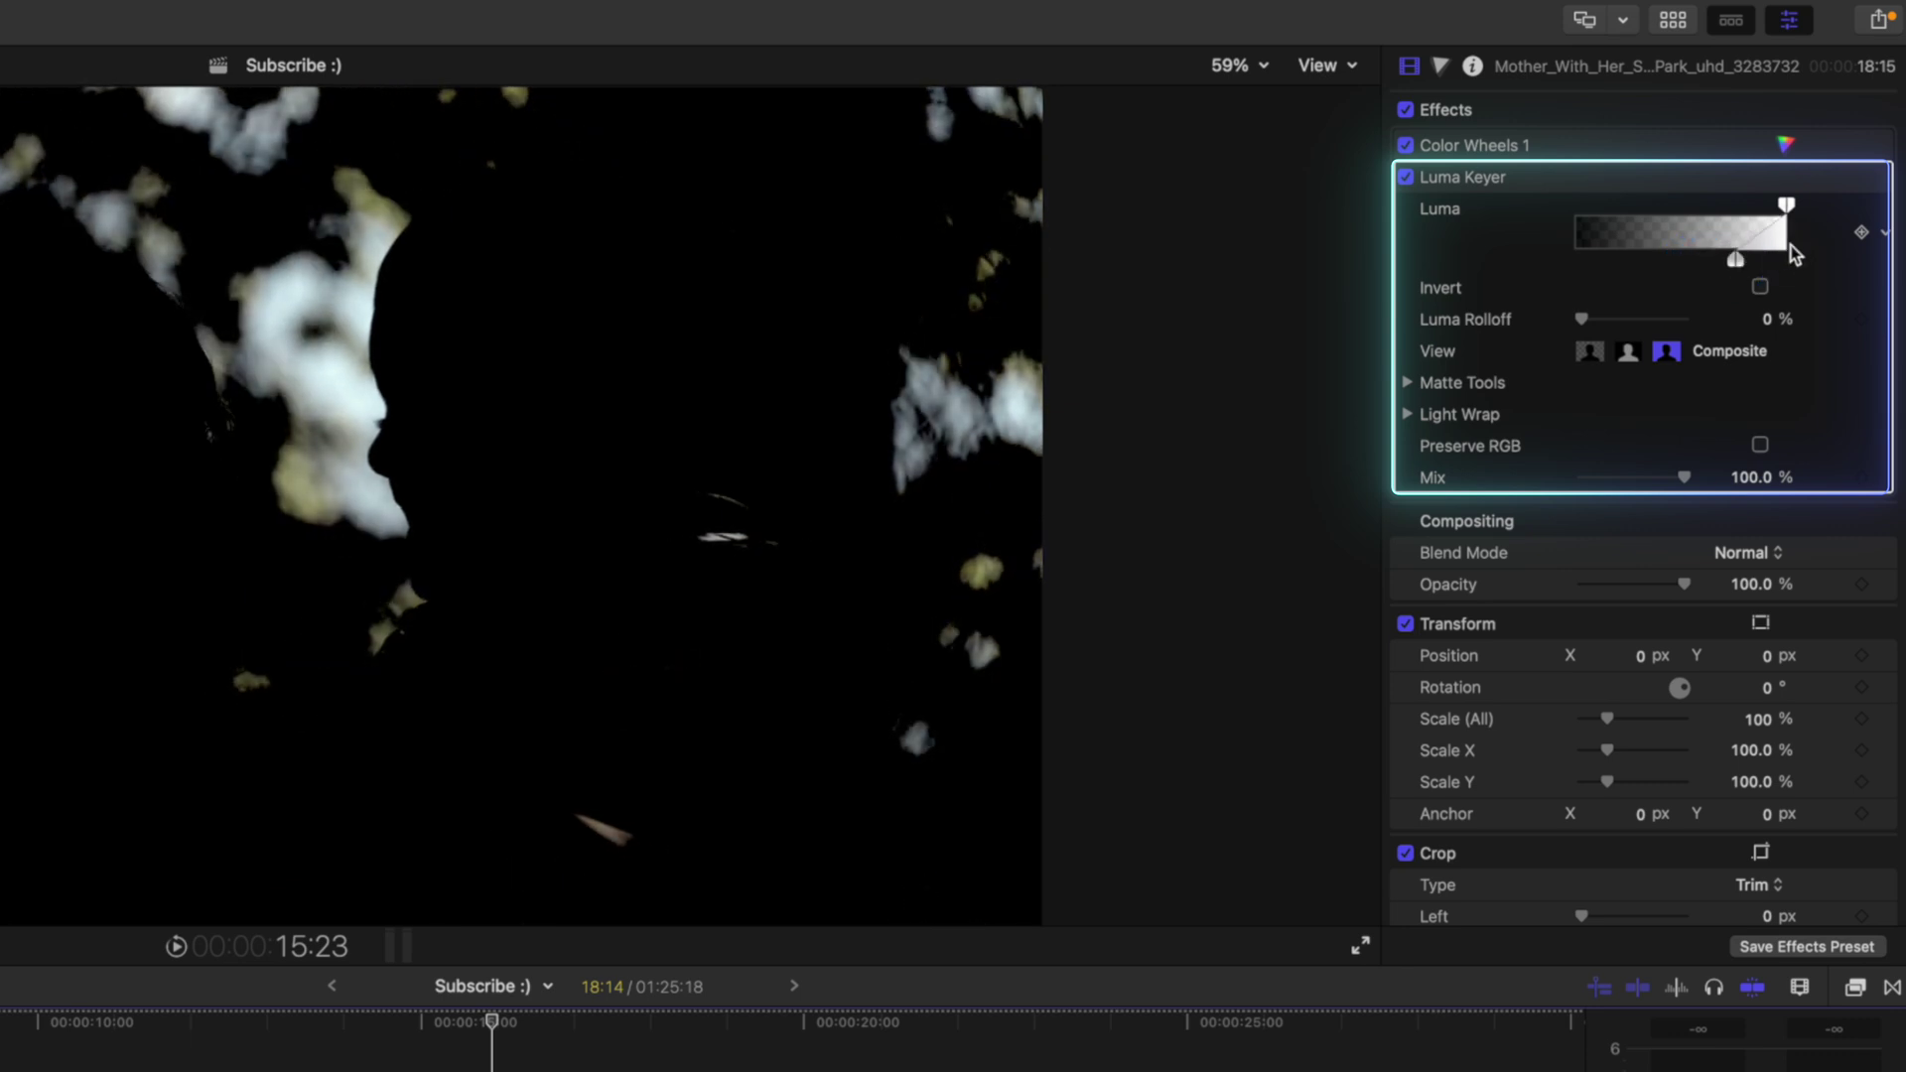
left_click_drag(1735, 261, 1713, 263)
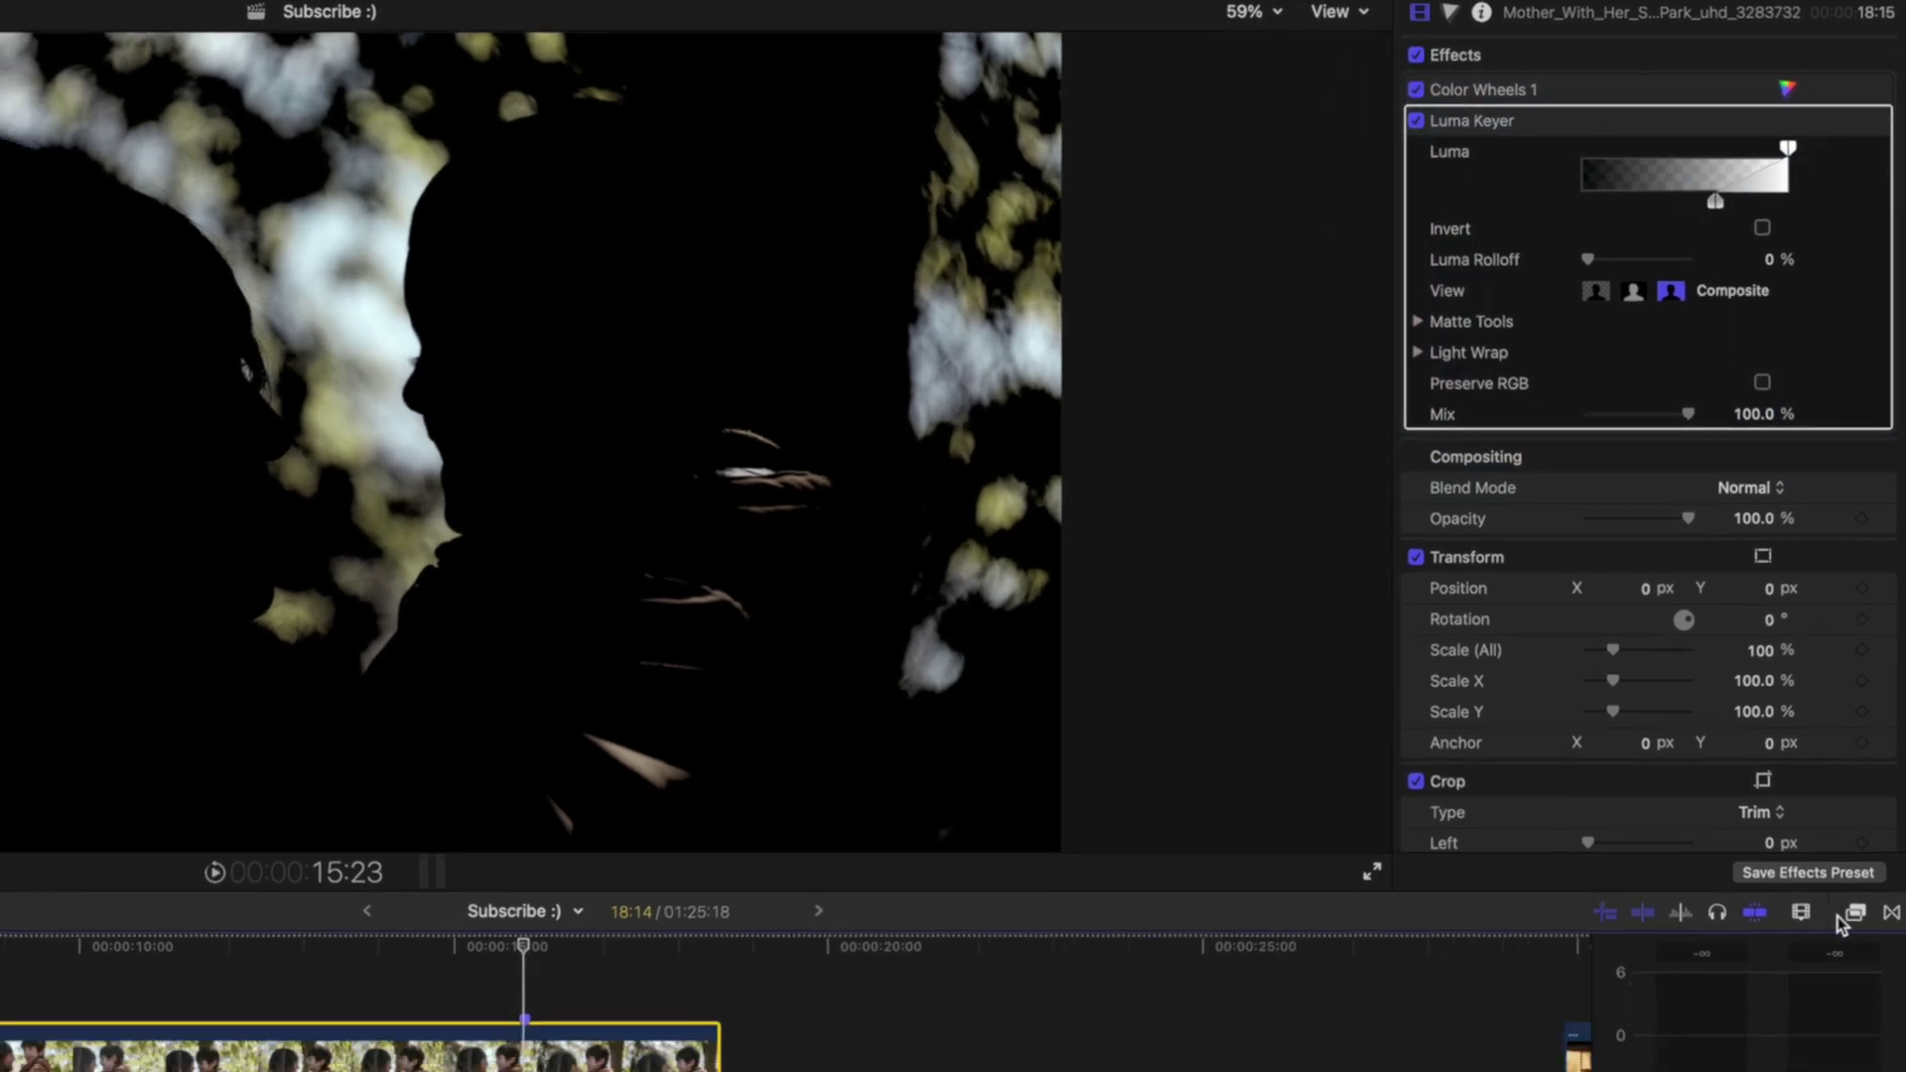
left_click(1854, 986)
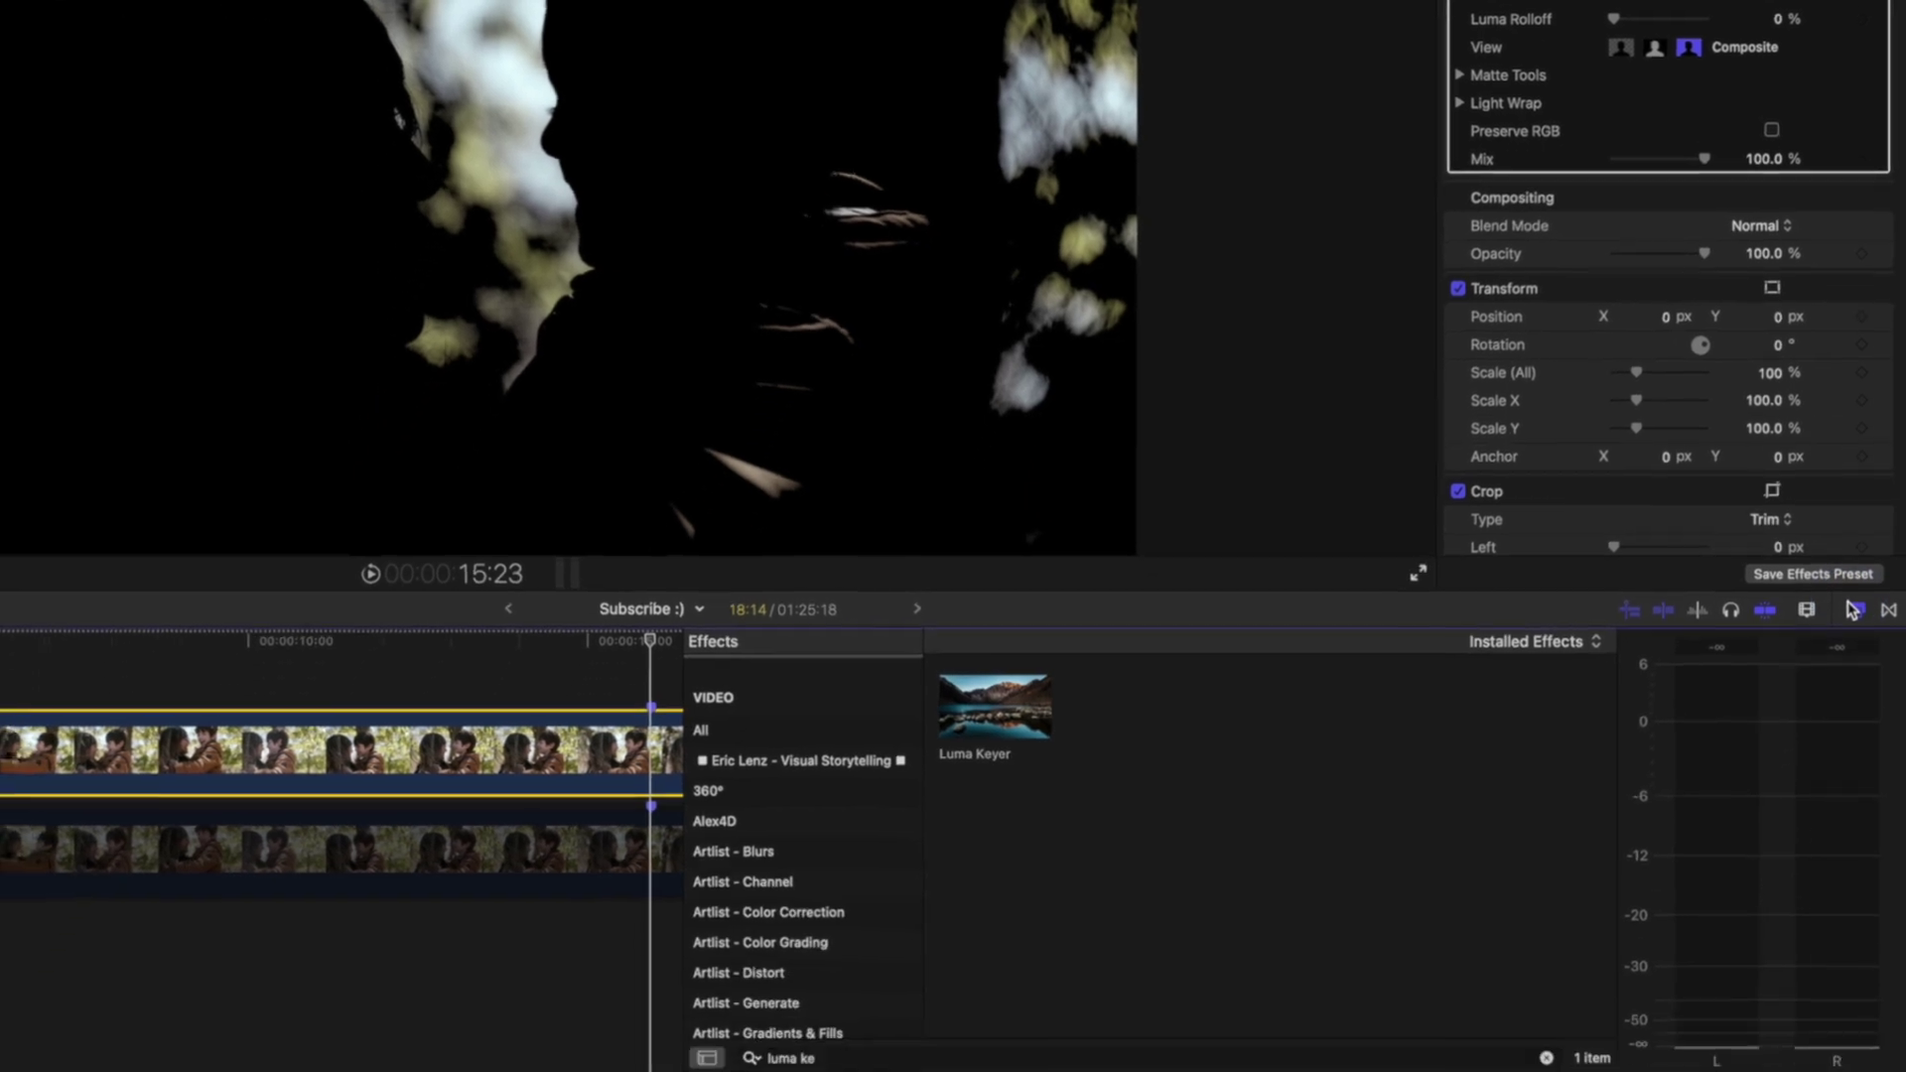
Add a Gaussian blur to the keyed copy and re-enable the original clip underneath.
left_click(1547, 1056)
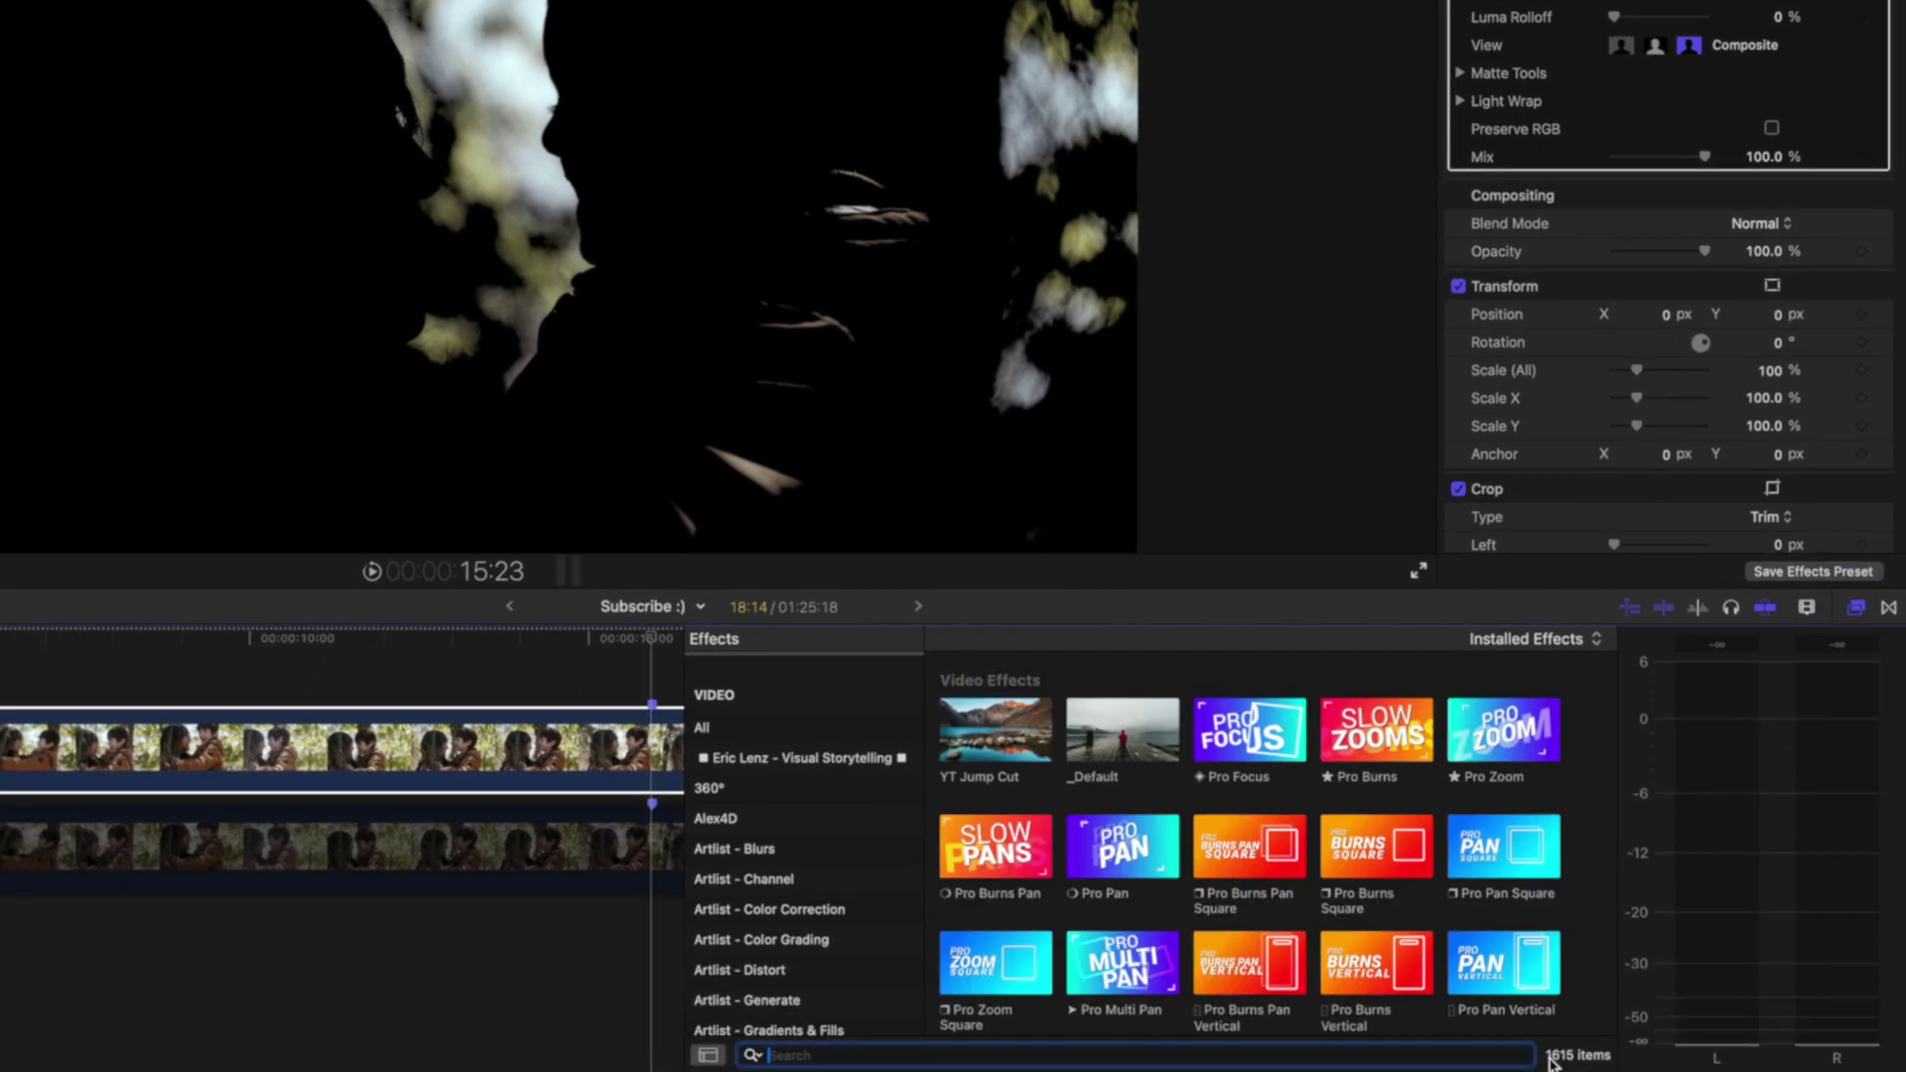
type("gaussi")
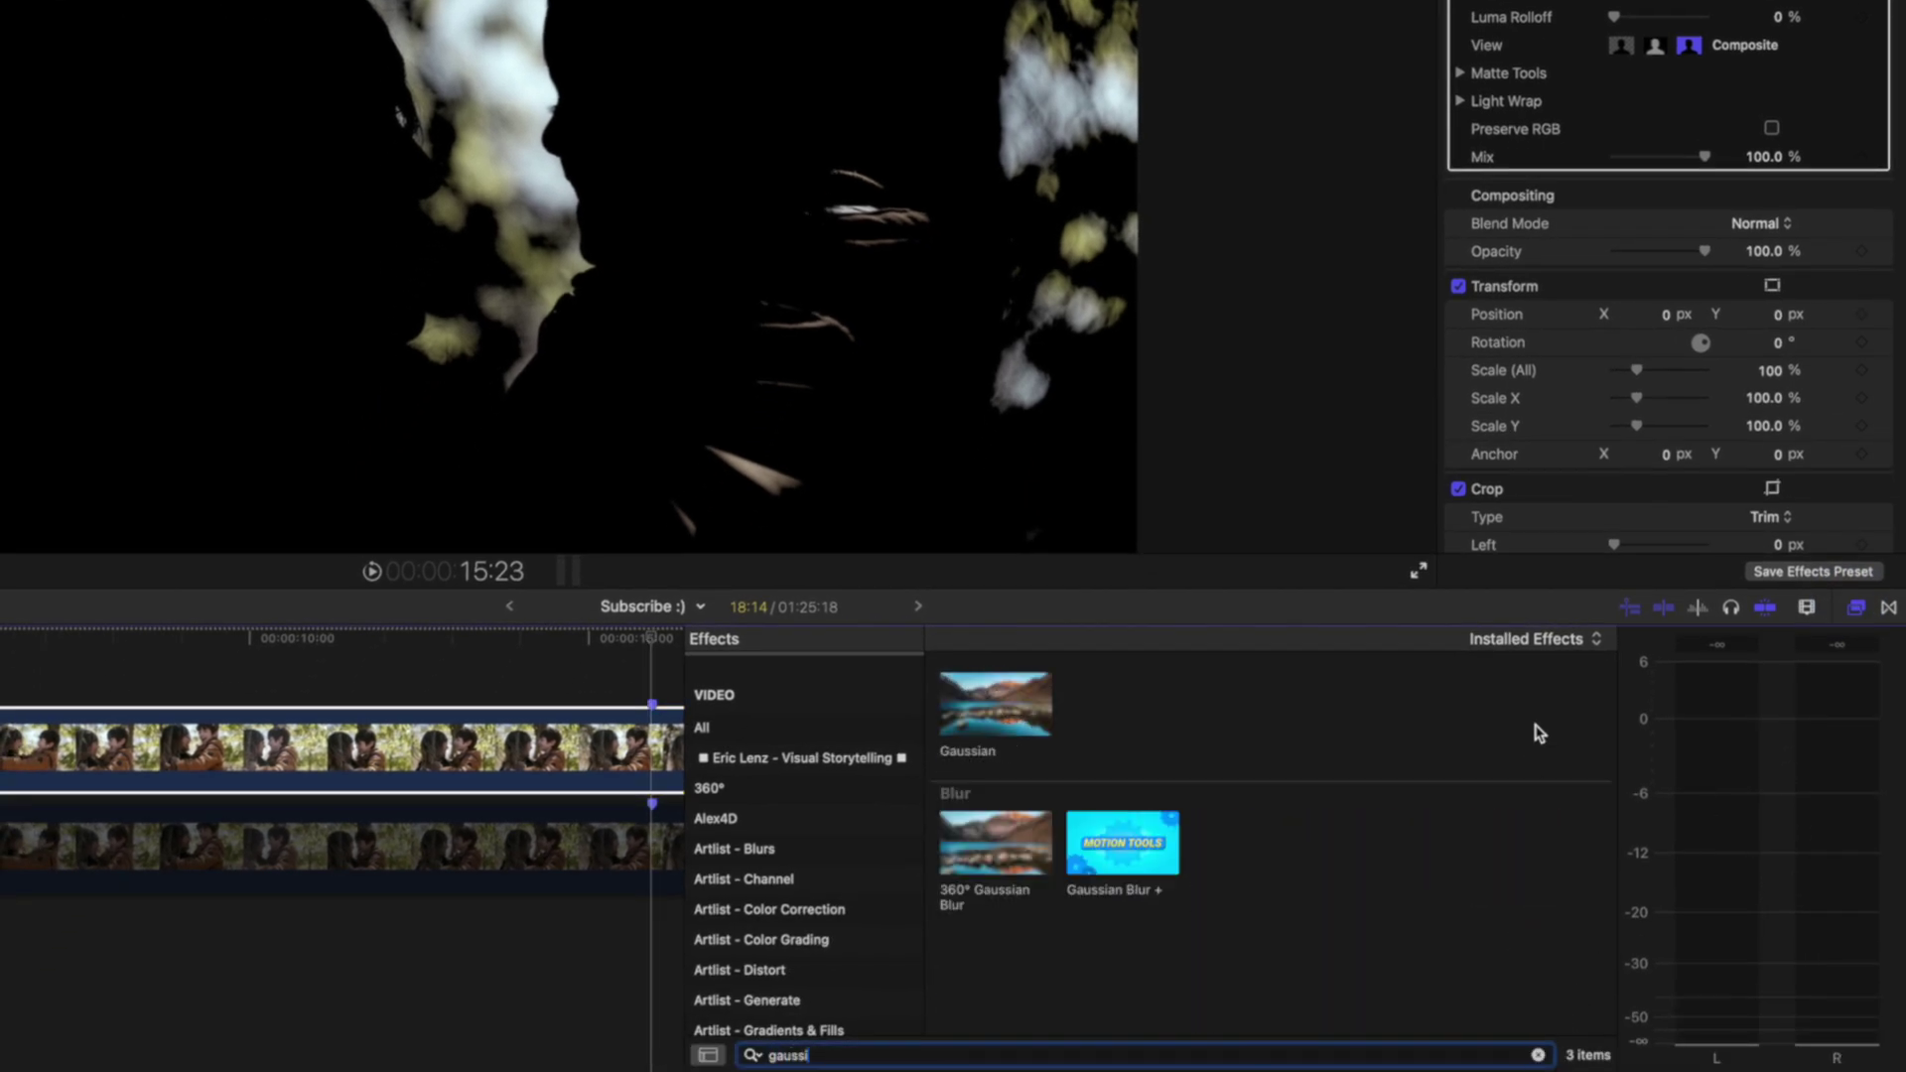
double_click(1014, 727)
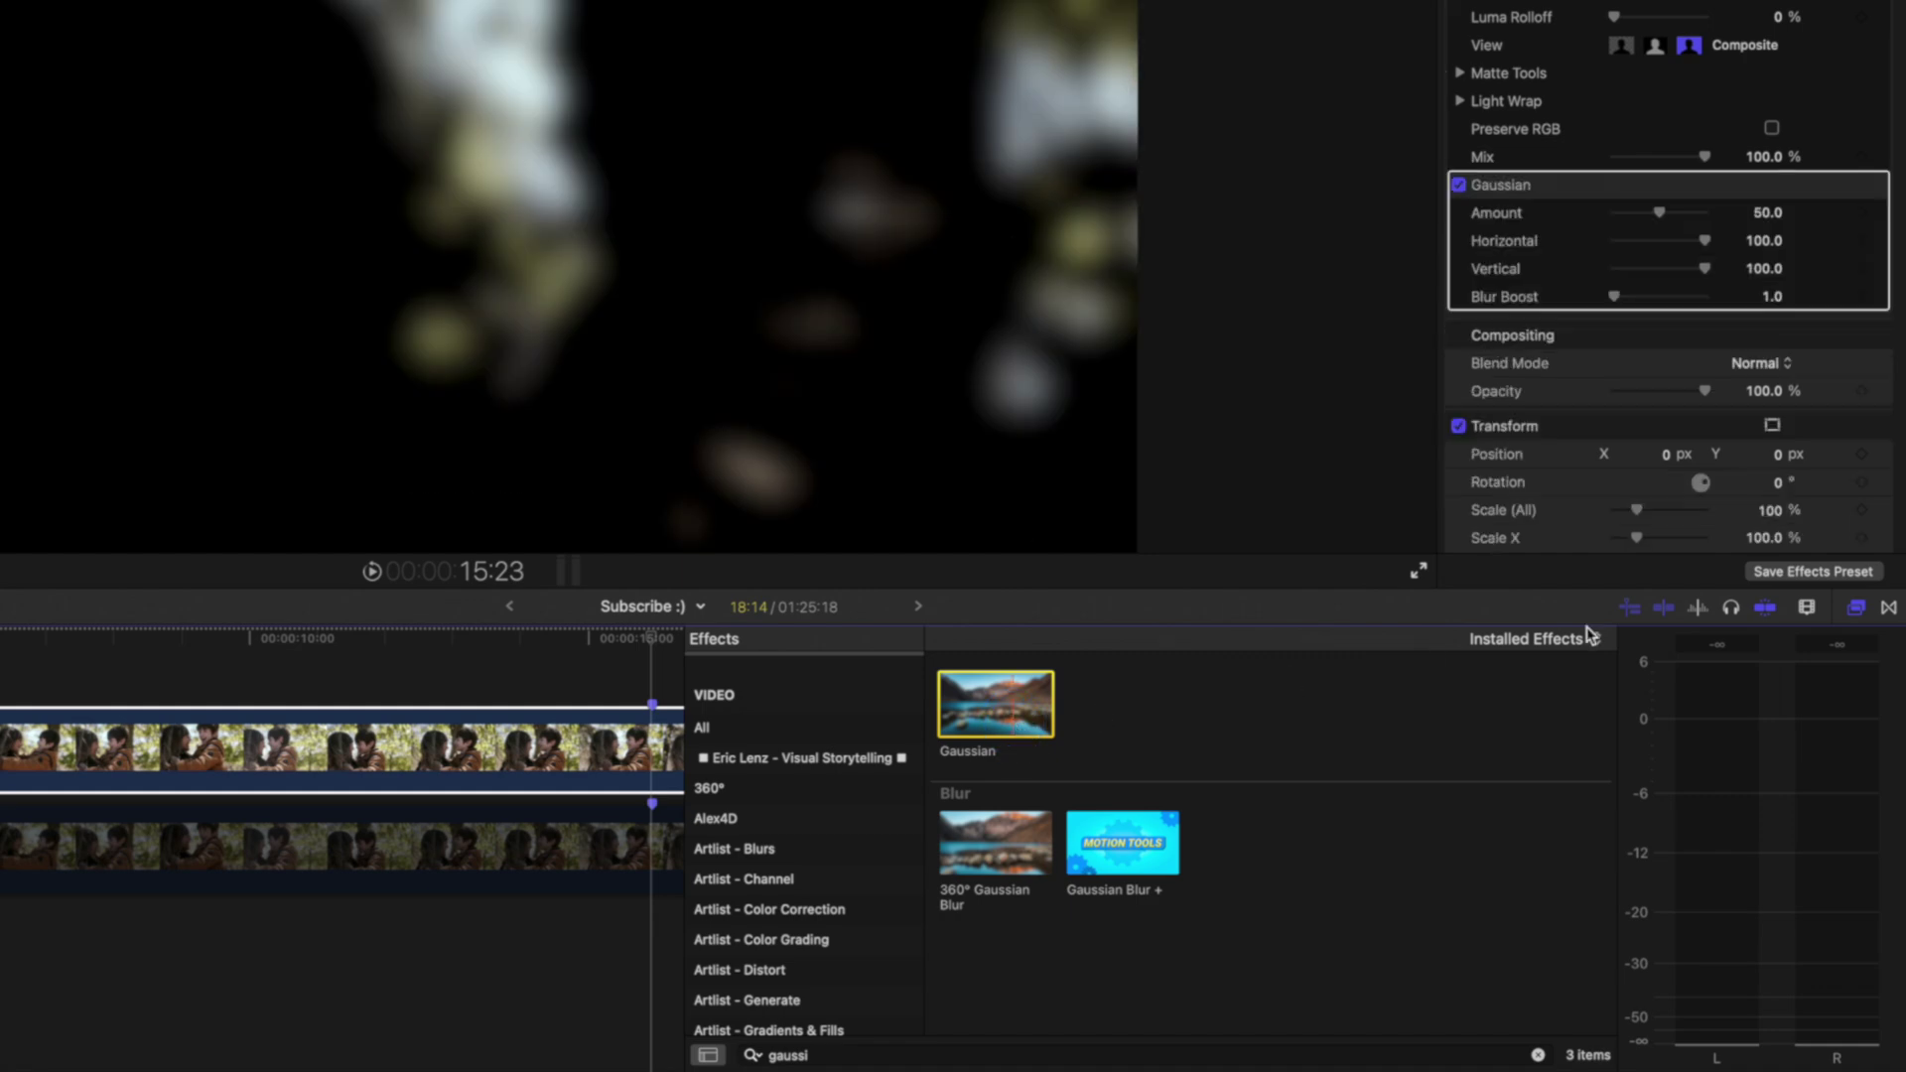
left_click(1857, 608)
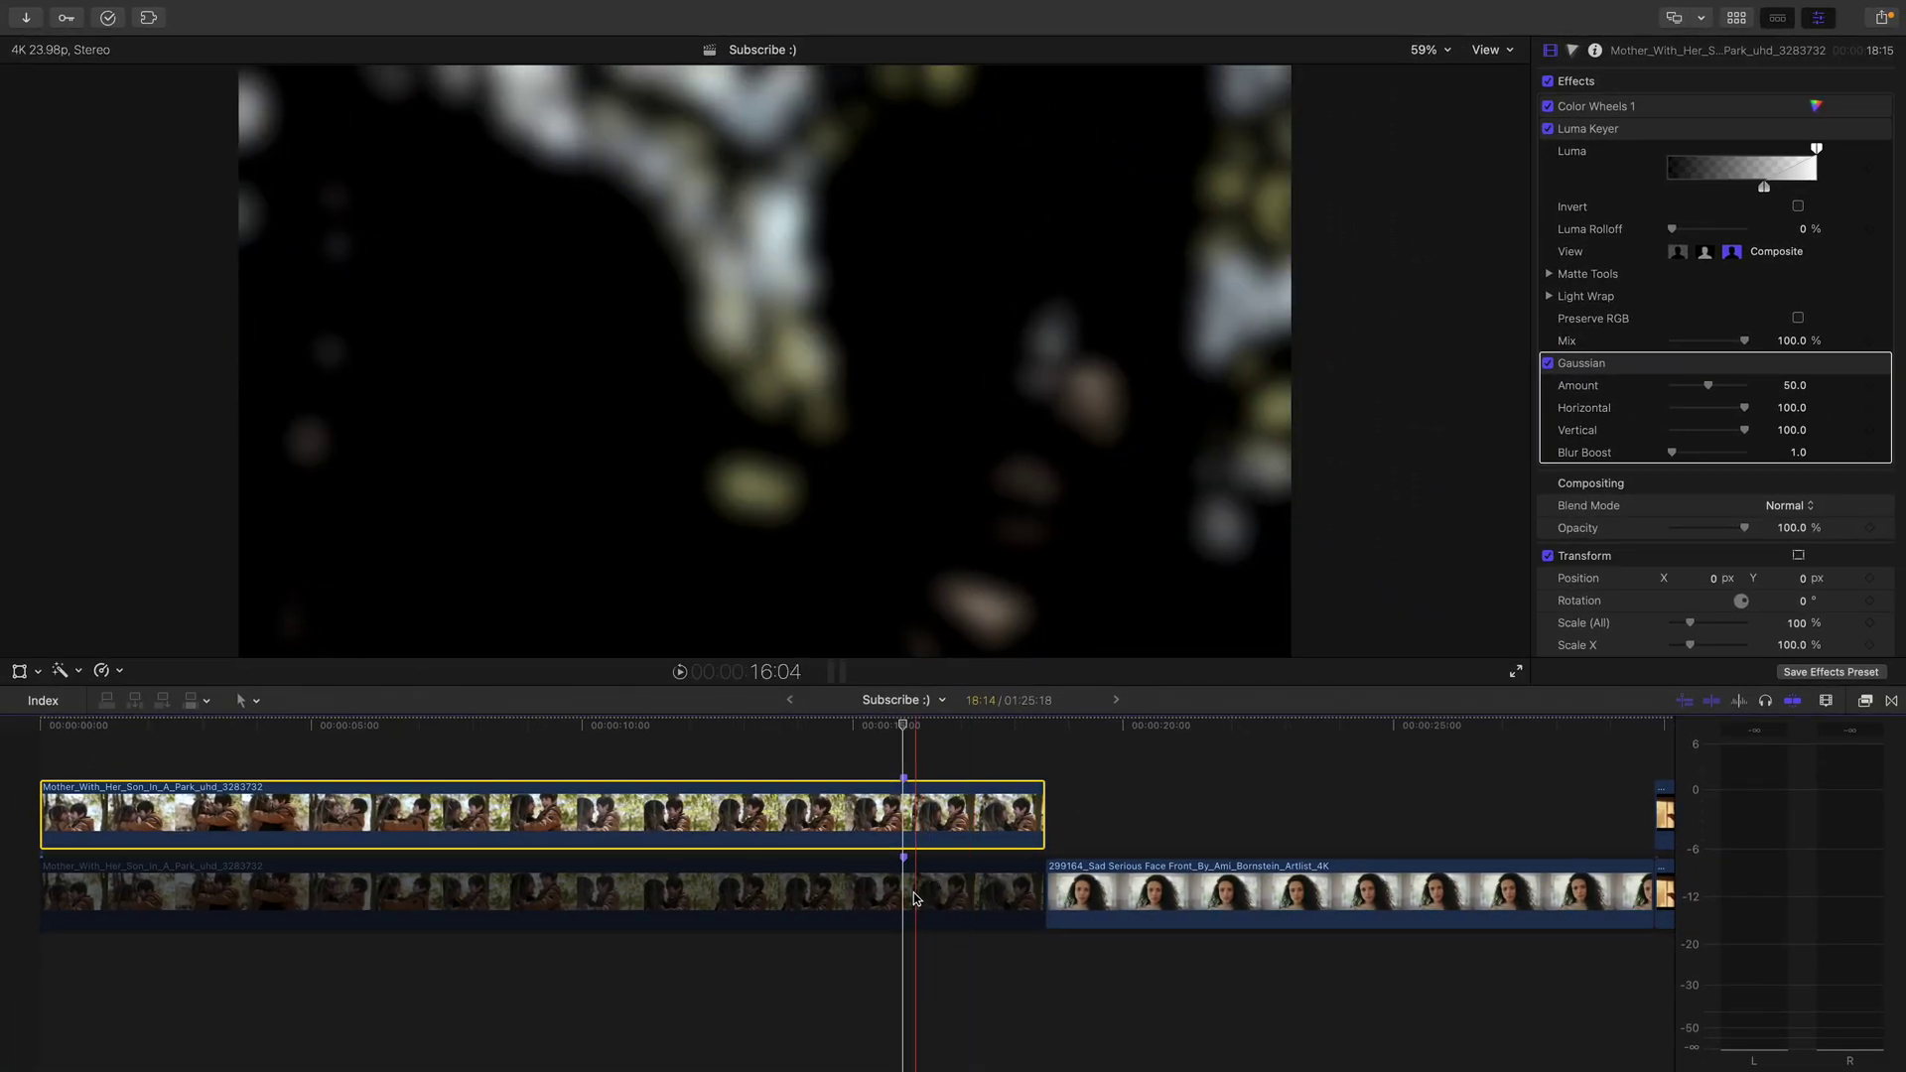
left_click(906, 901)
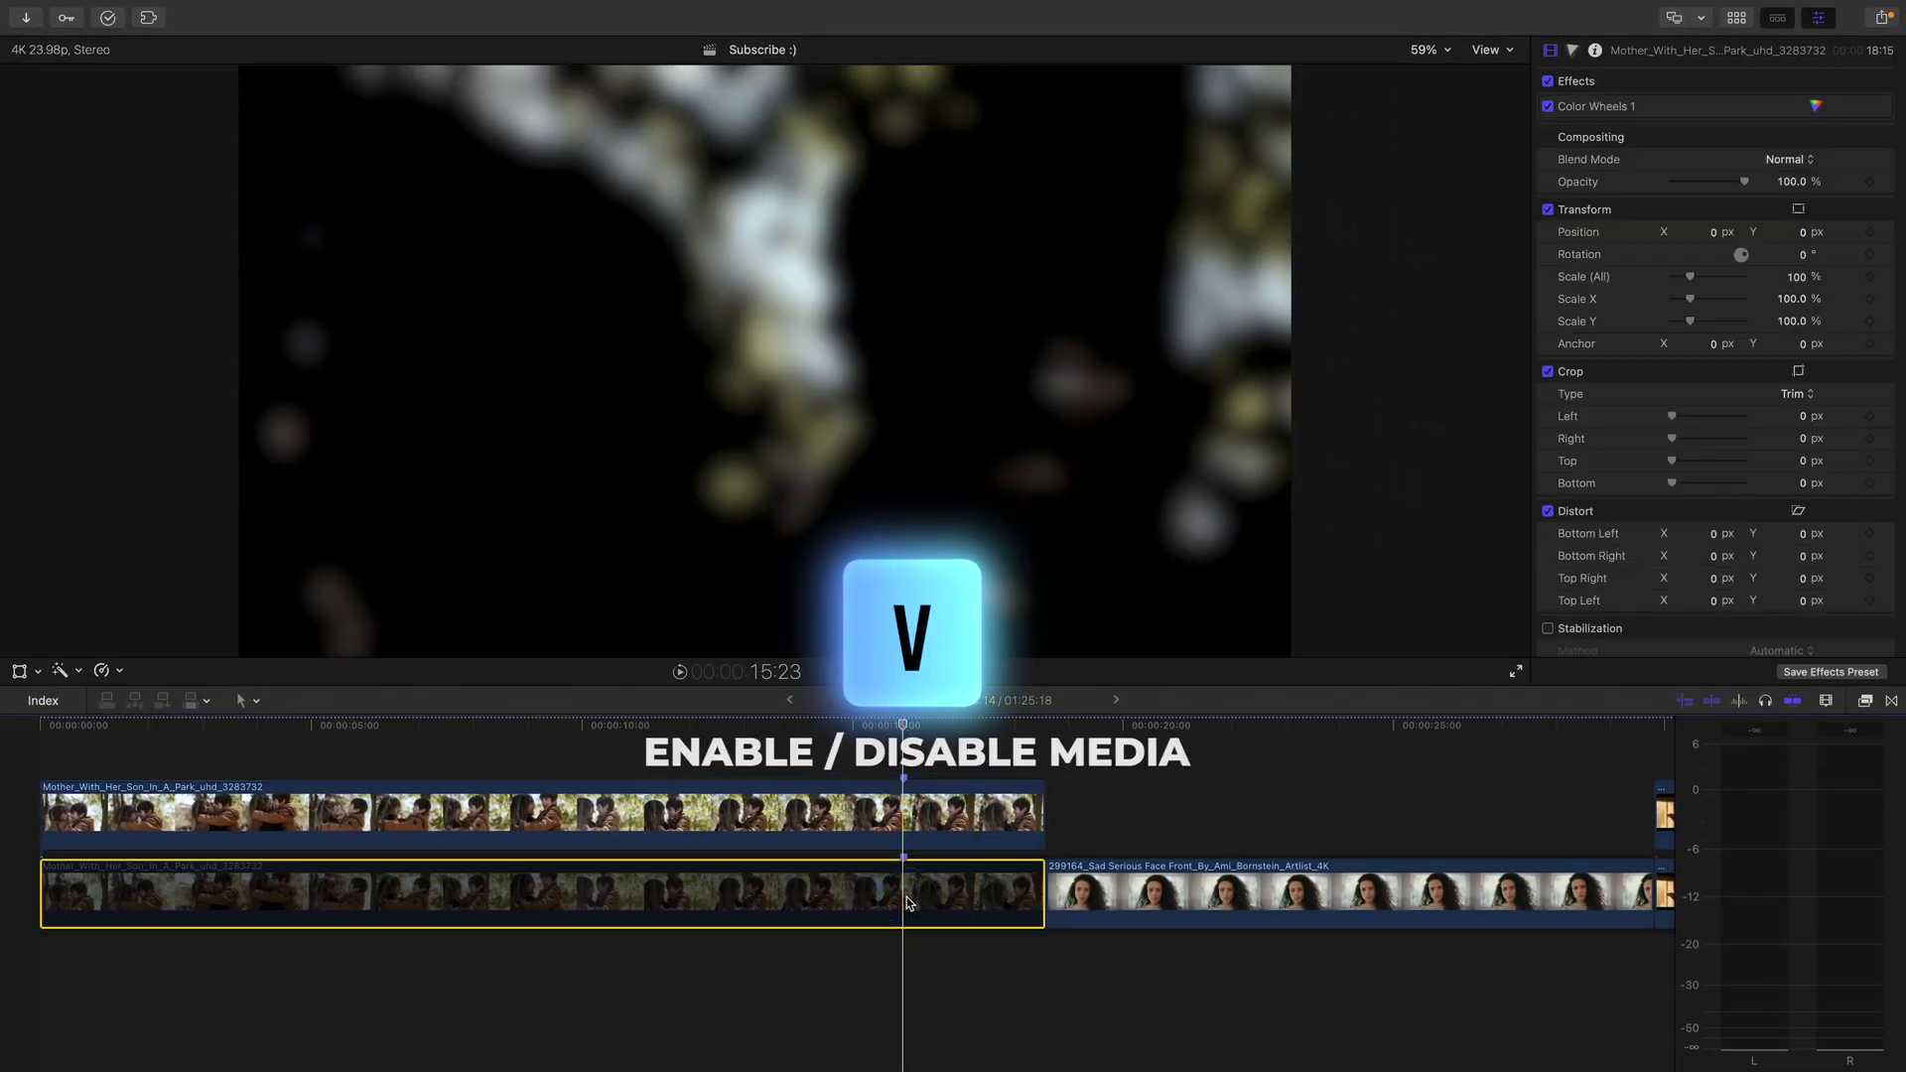
key("v")
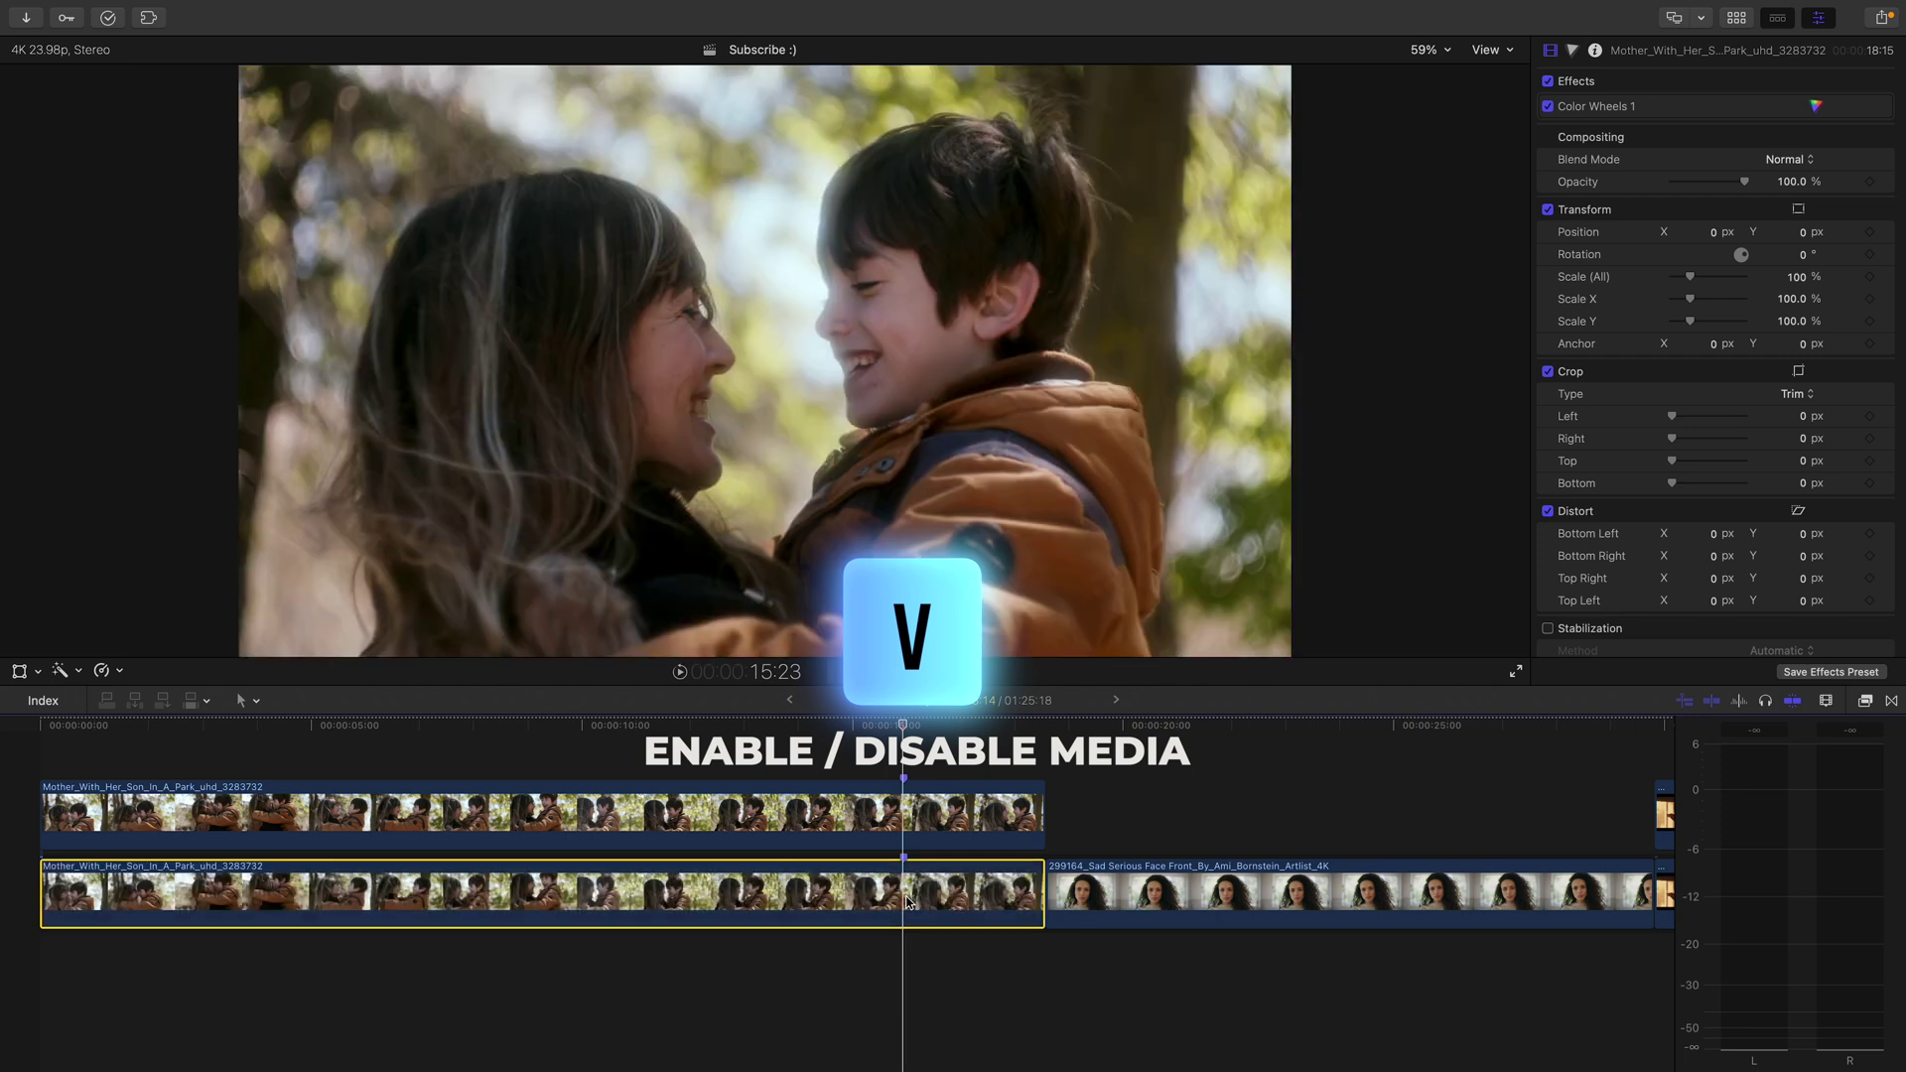
left_click(912, 819)
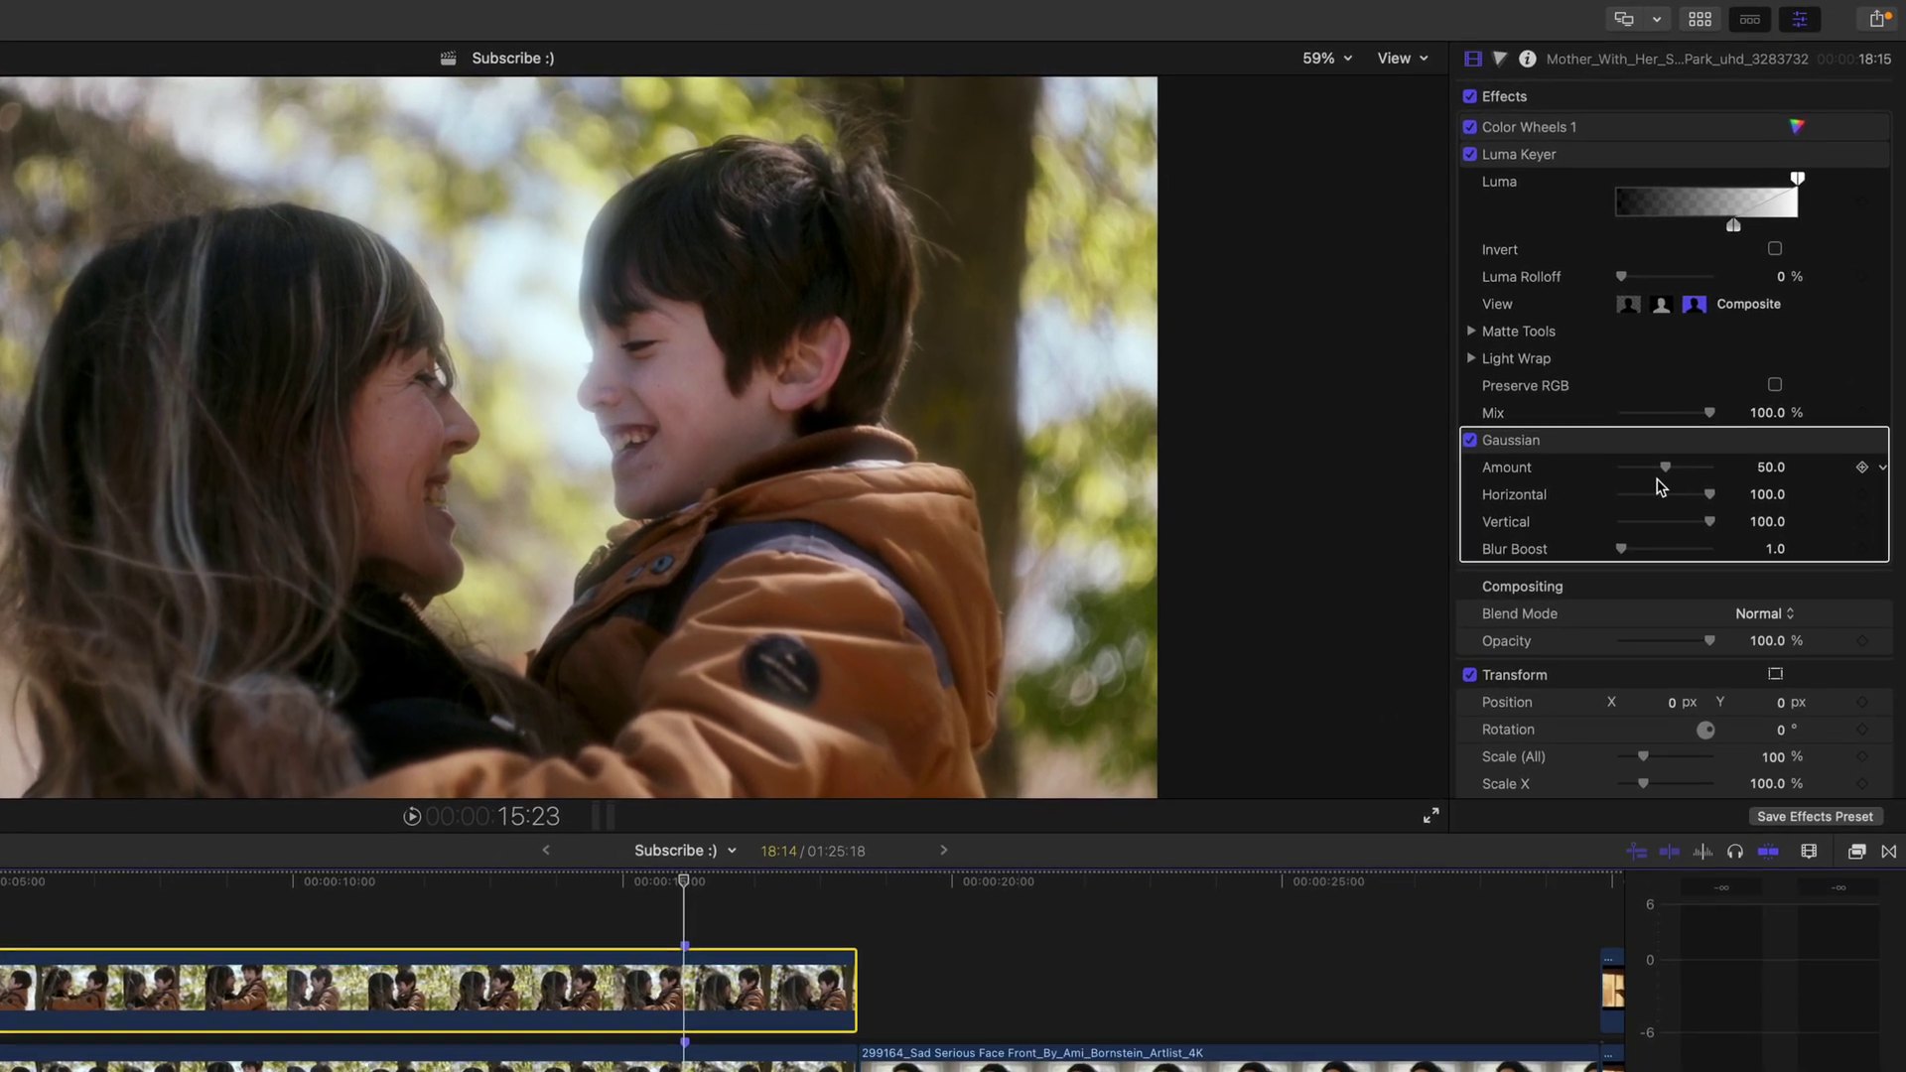
Set Gaussian Amount 9.01 and Blur Boost 9.48, refining the luma threshold while previewing.
left_click_drag(1656, 475, 1630, 481)
mouse_move(1648, 552)
left_mouse_down()
mouse_move(1621, 553)
mouse_move(1652, 564)
left_mouse_up()
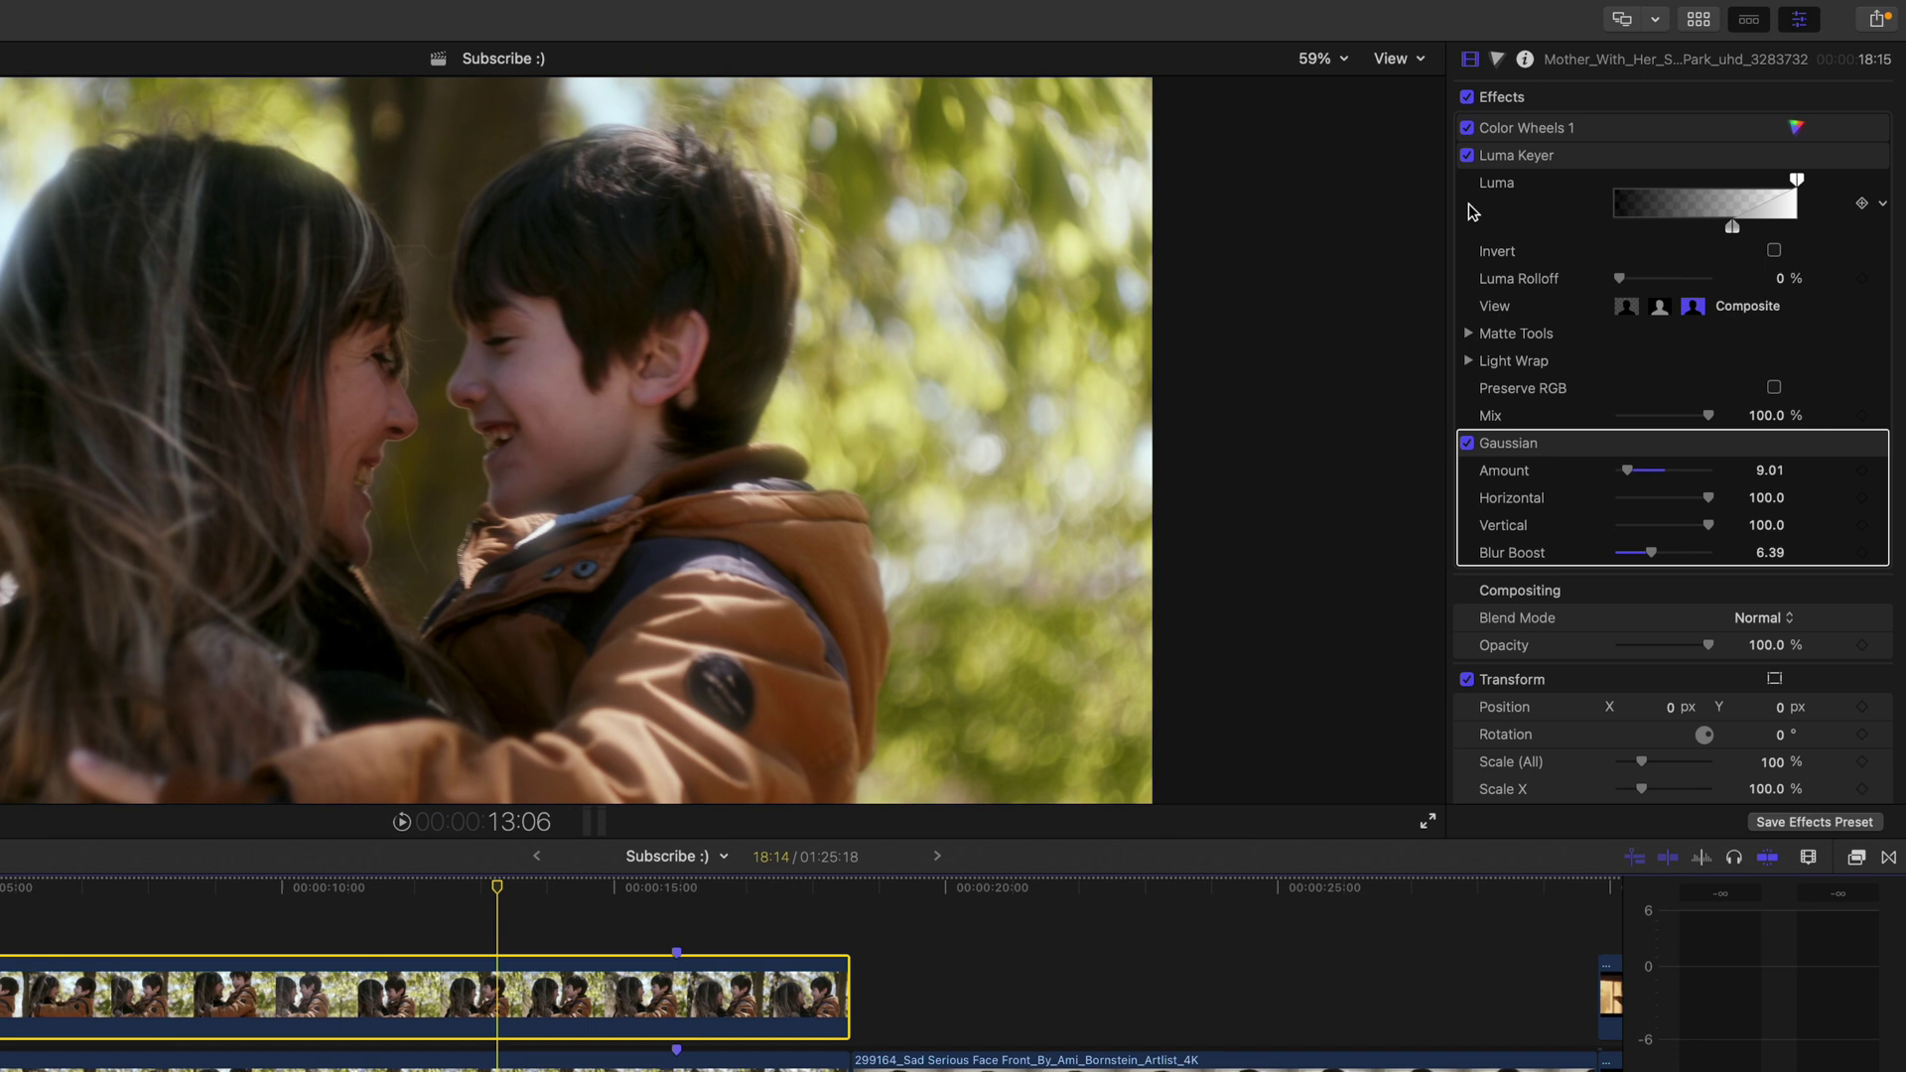
left_click_drag(1735, 227, 1633, 210)
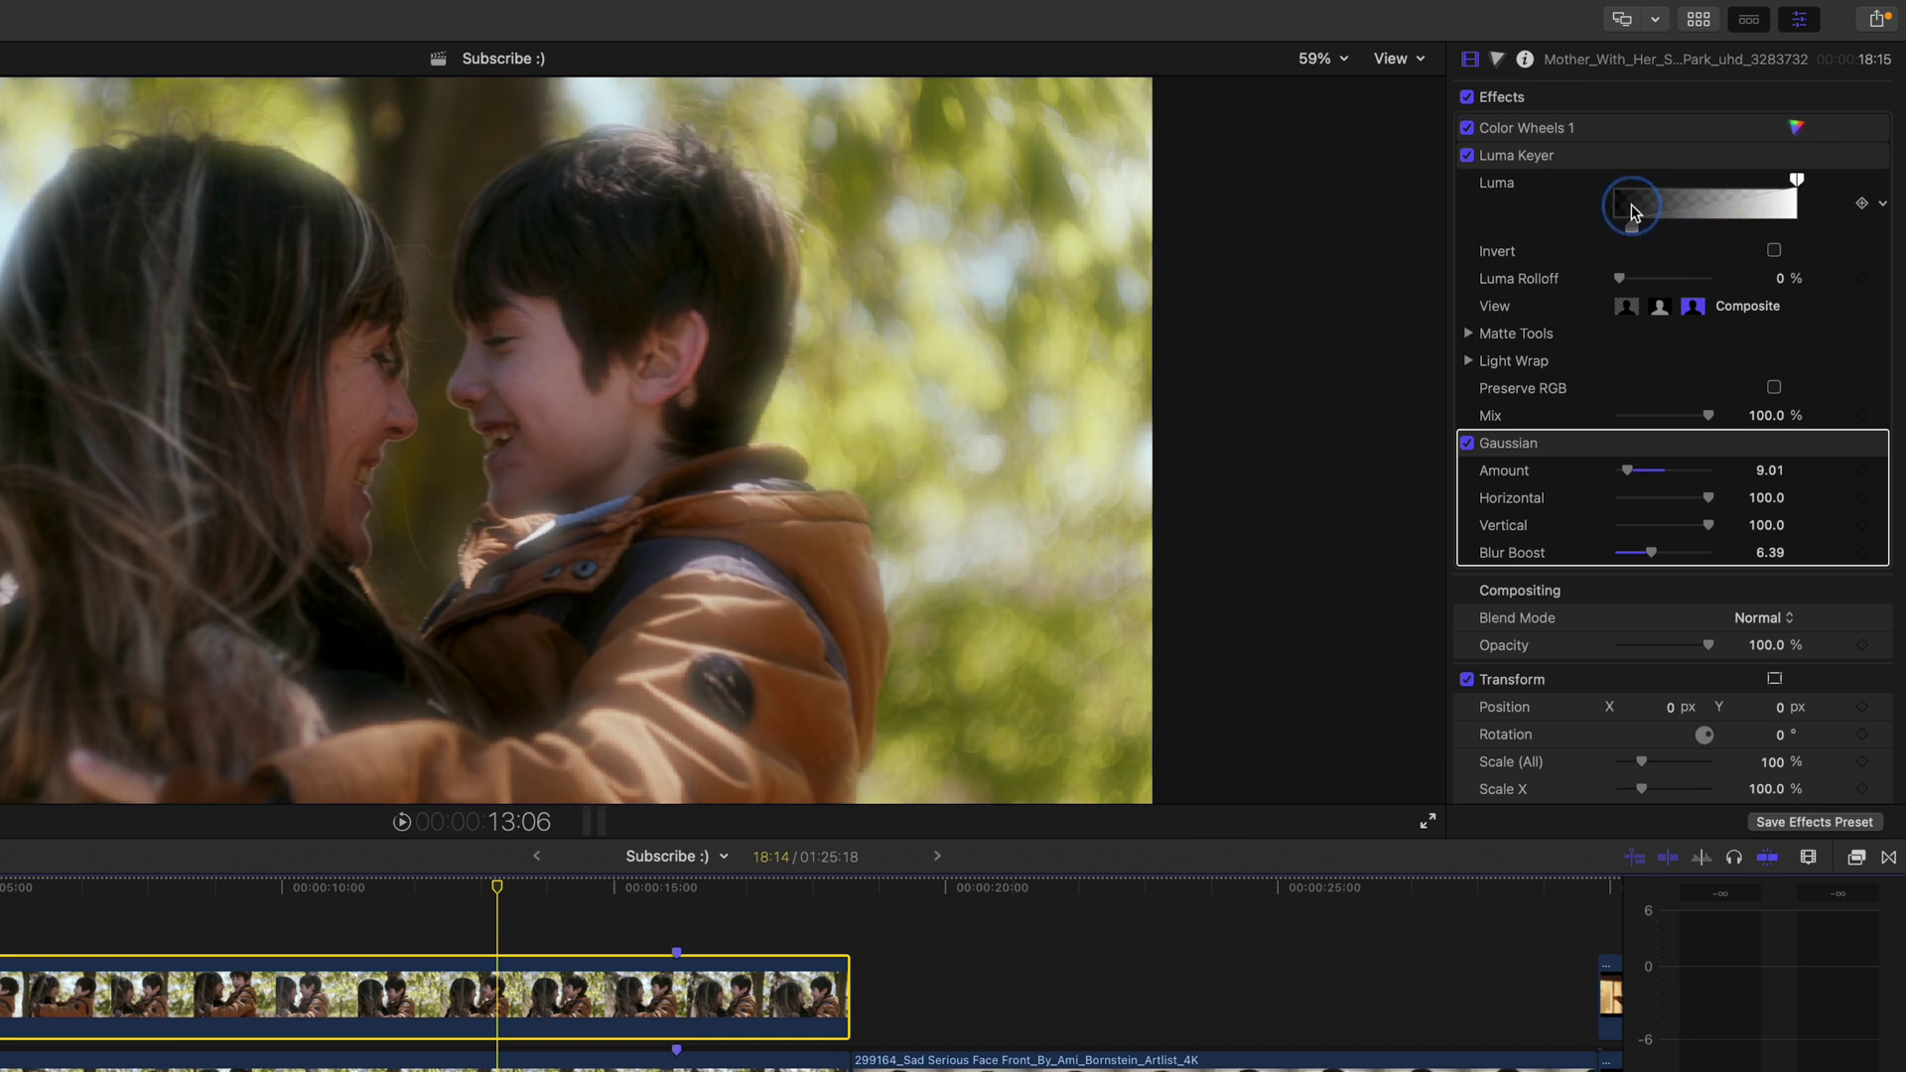
left_click_drag(1636, 212, 1718, 231)
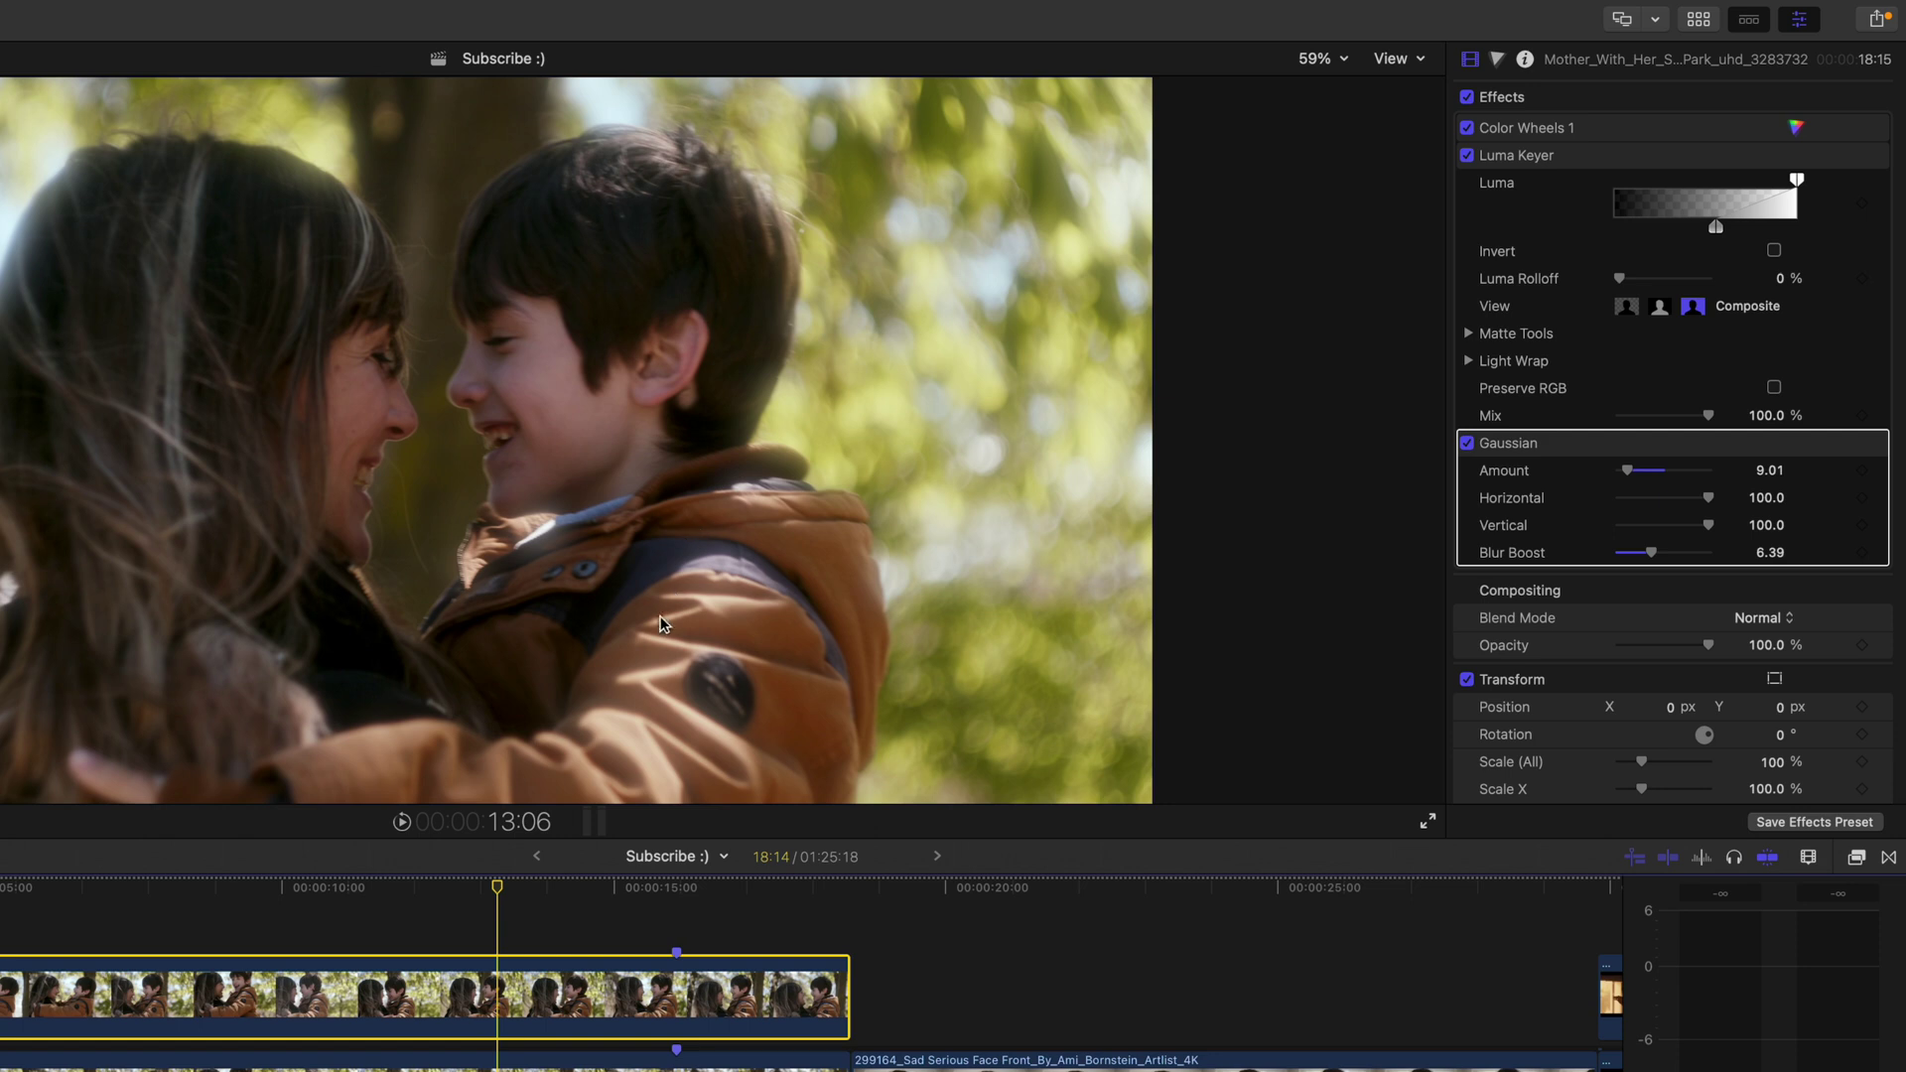
left_click(92, 970)
key("space")
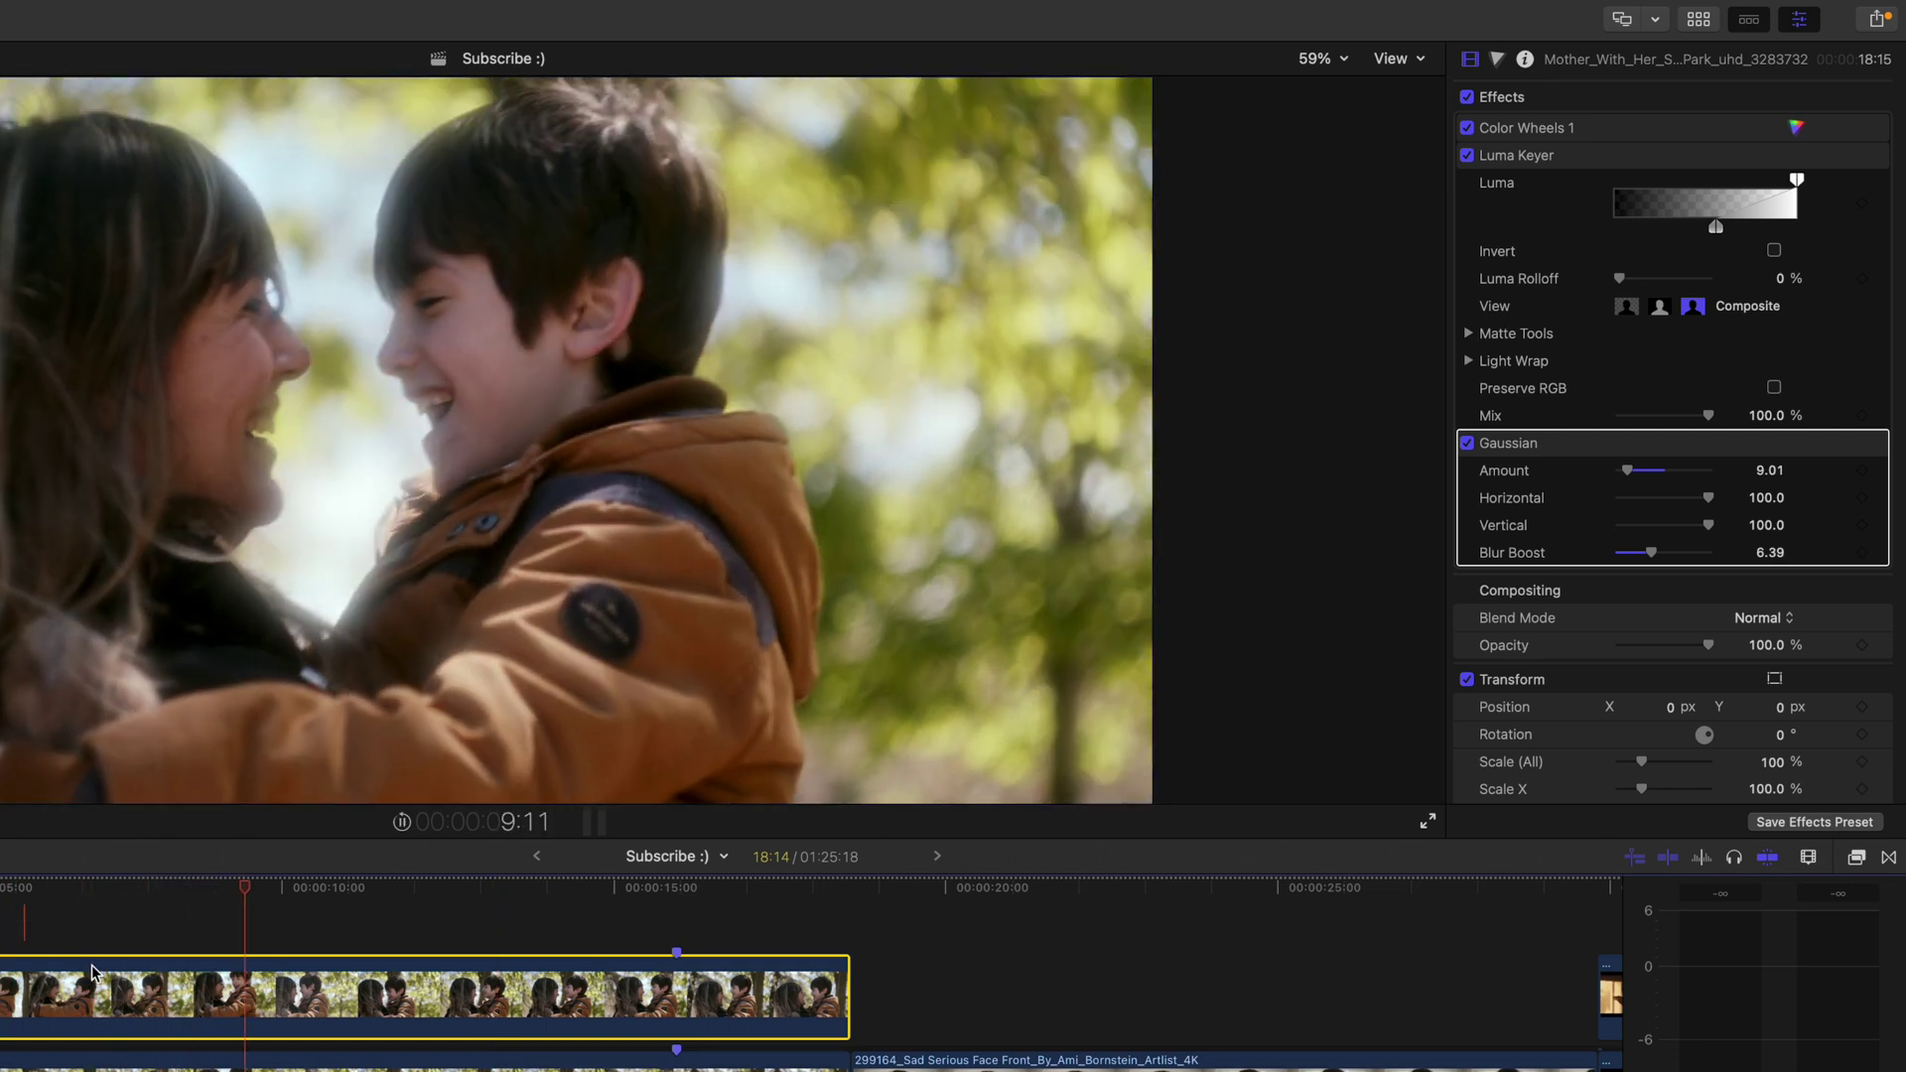
key("space")
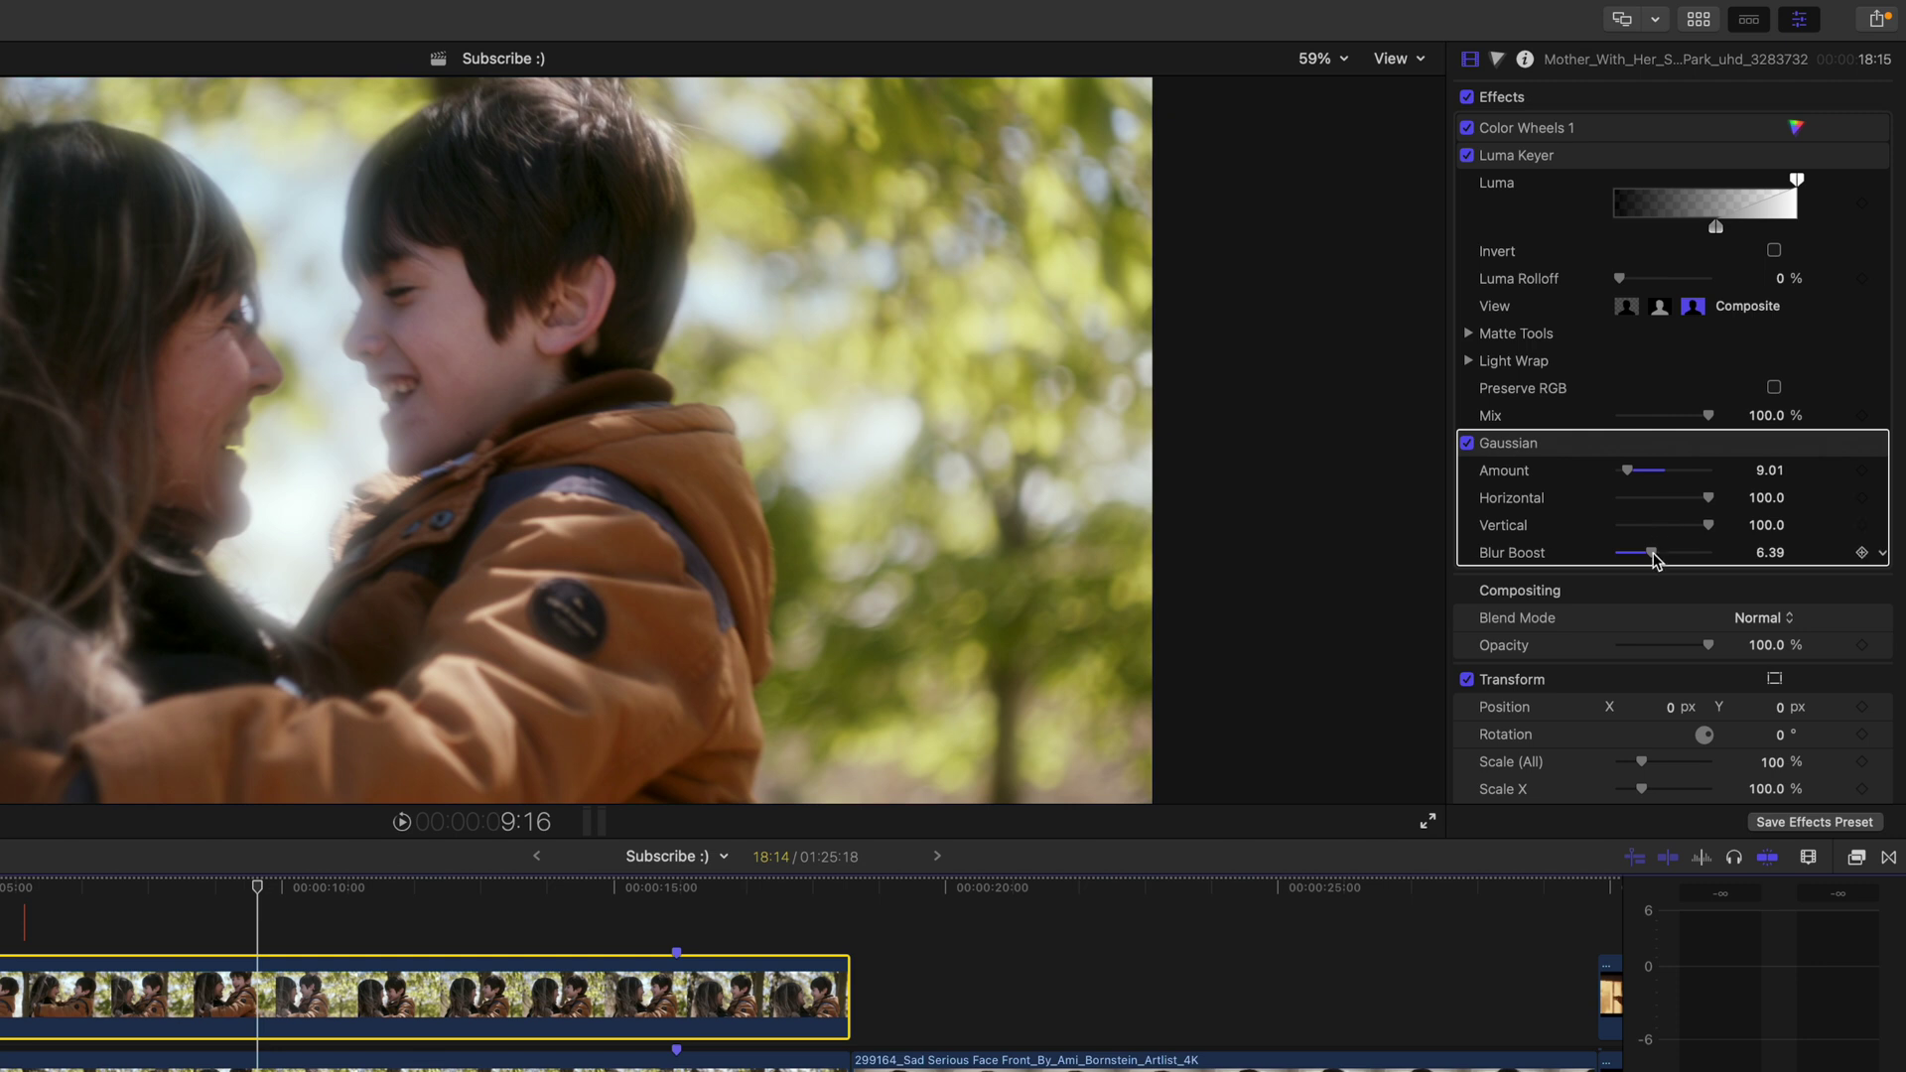
left_click_drag(1654, 559, 1675, 560)
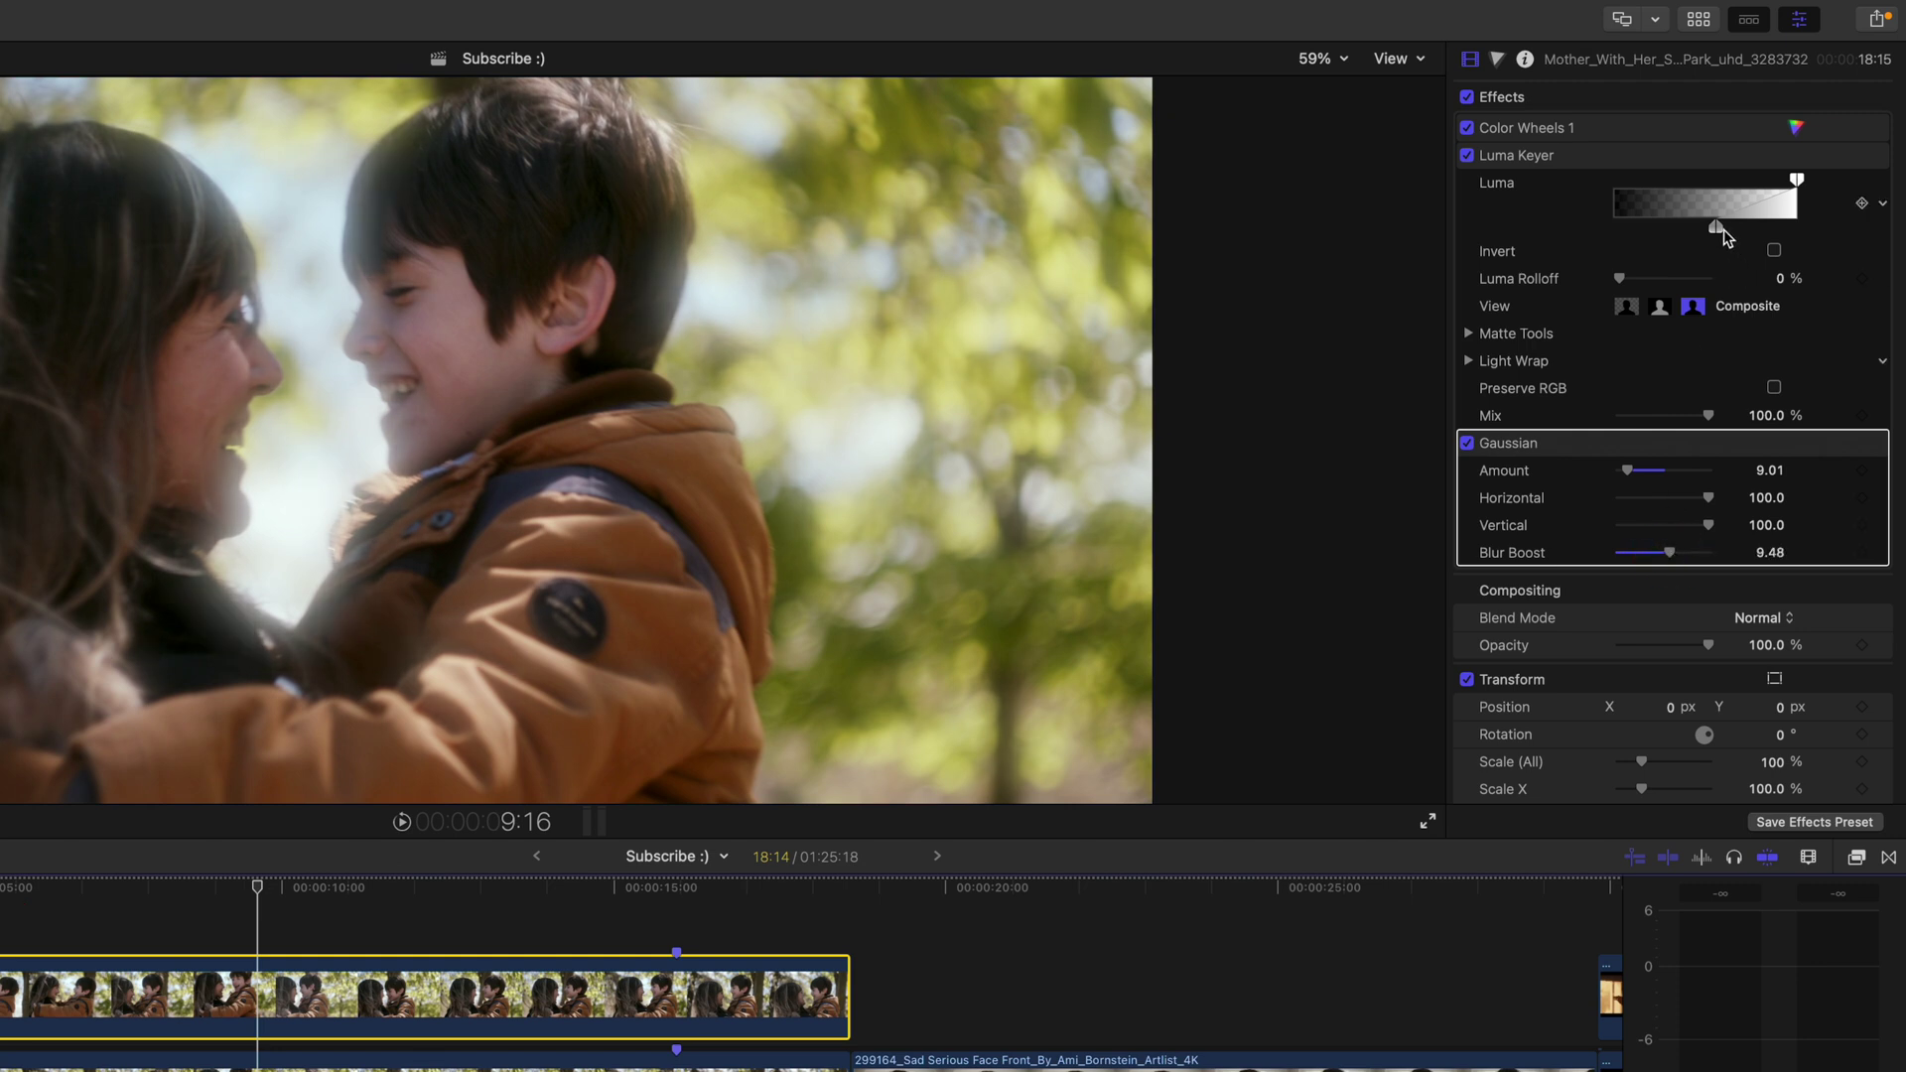
left_click_drag(1720, 231, 1758, 235)
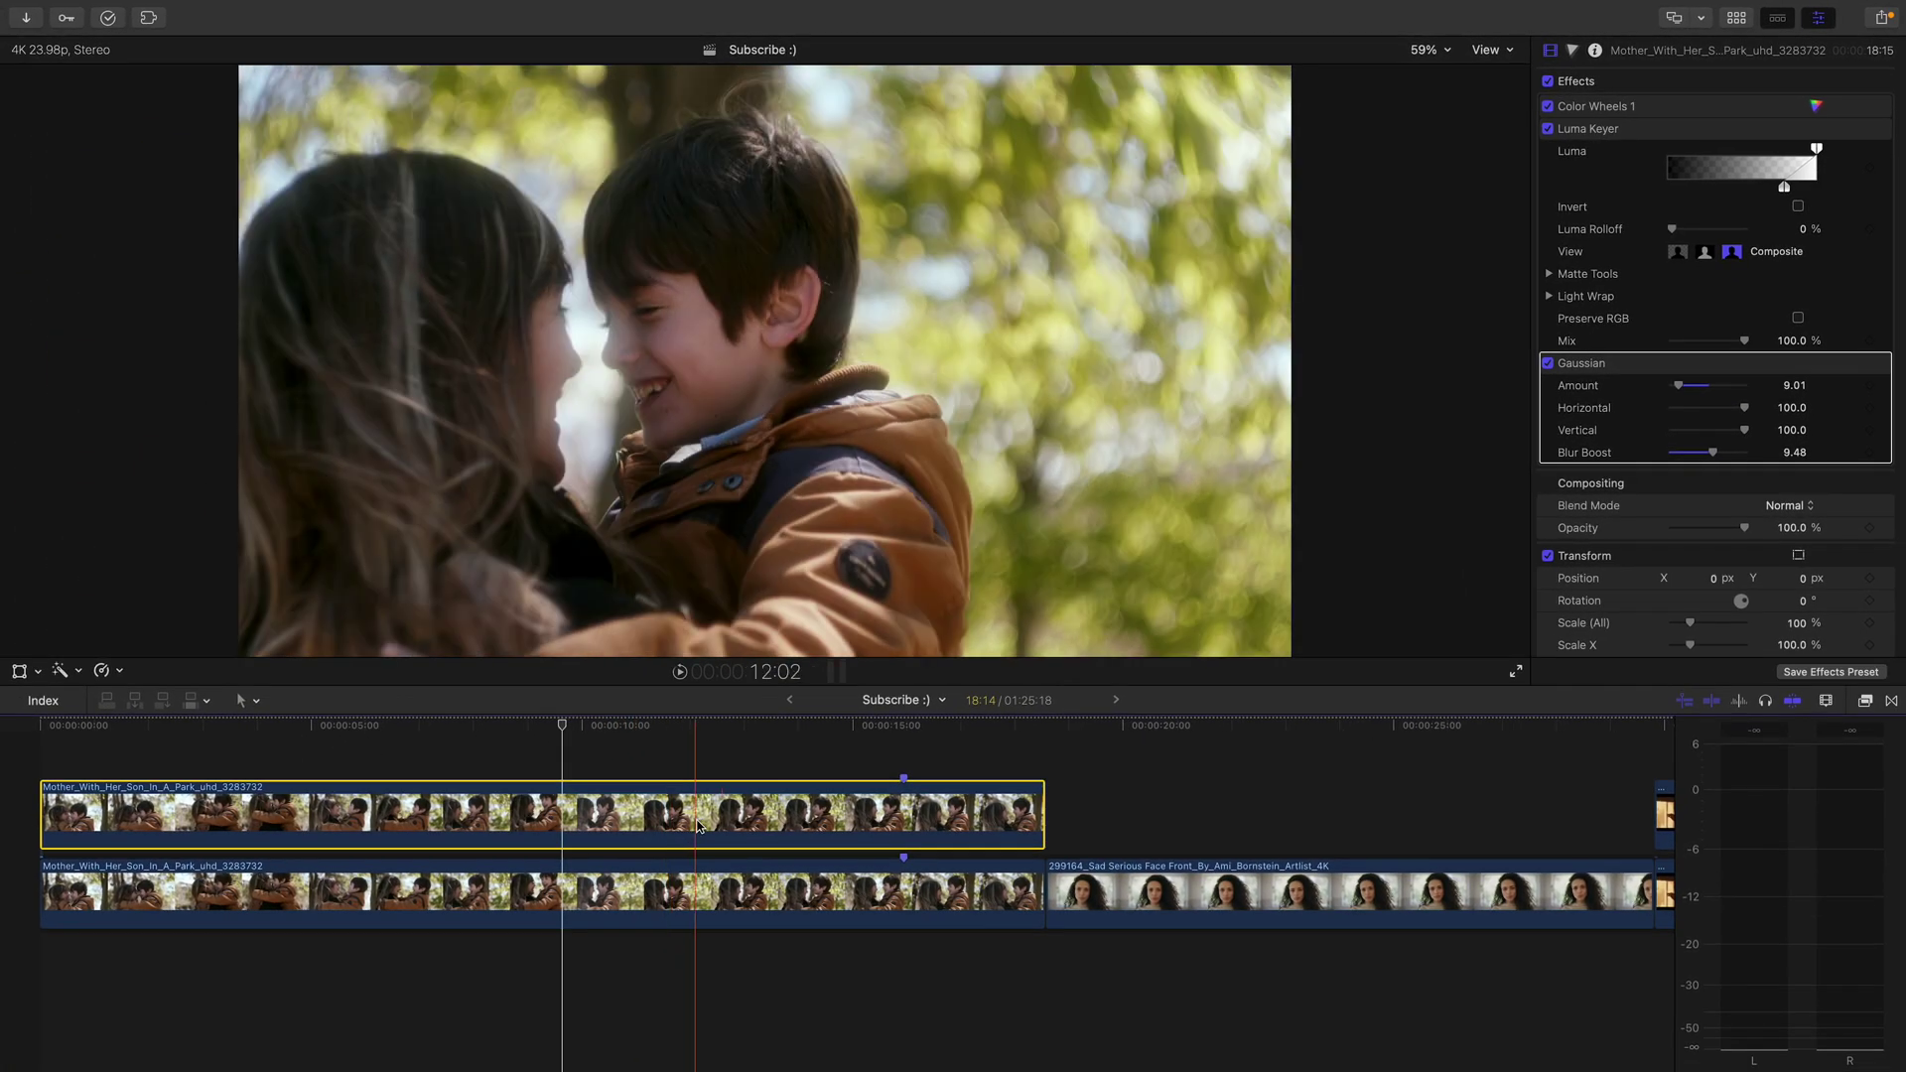
Compare the glow with the plain footage at about 14 seconds, then zoom the timeline out.
left_click(848, 727)
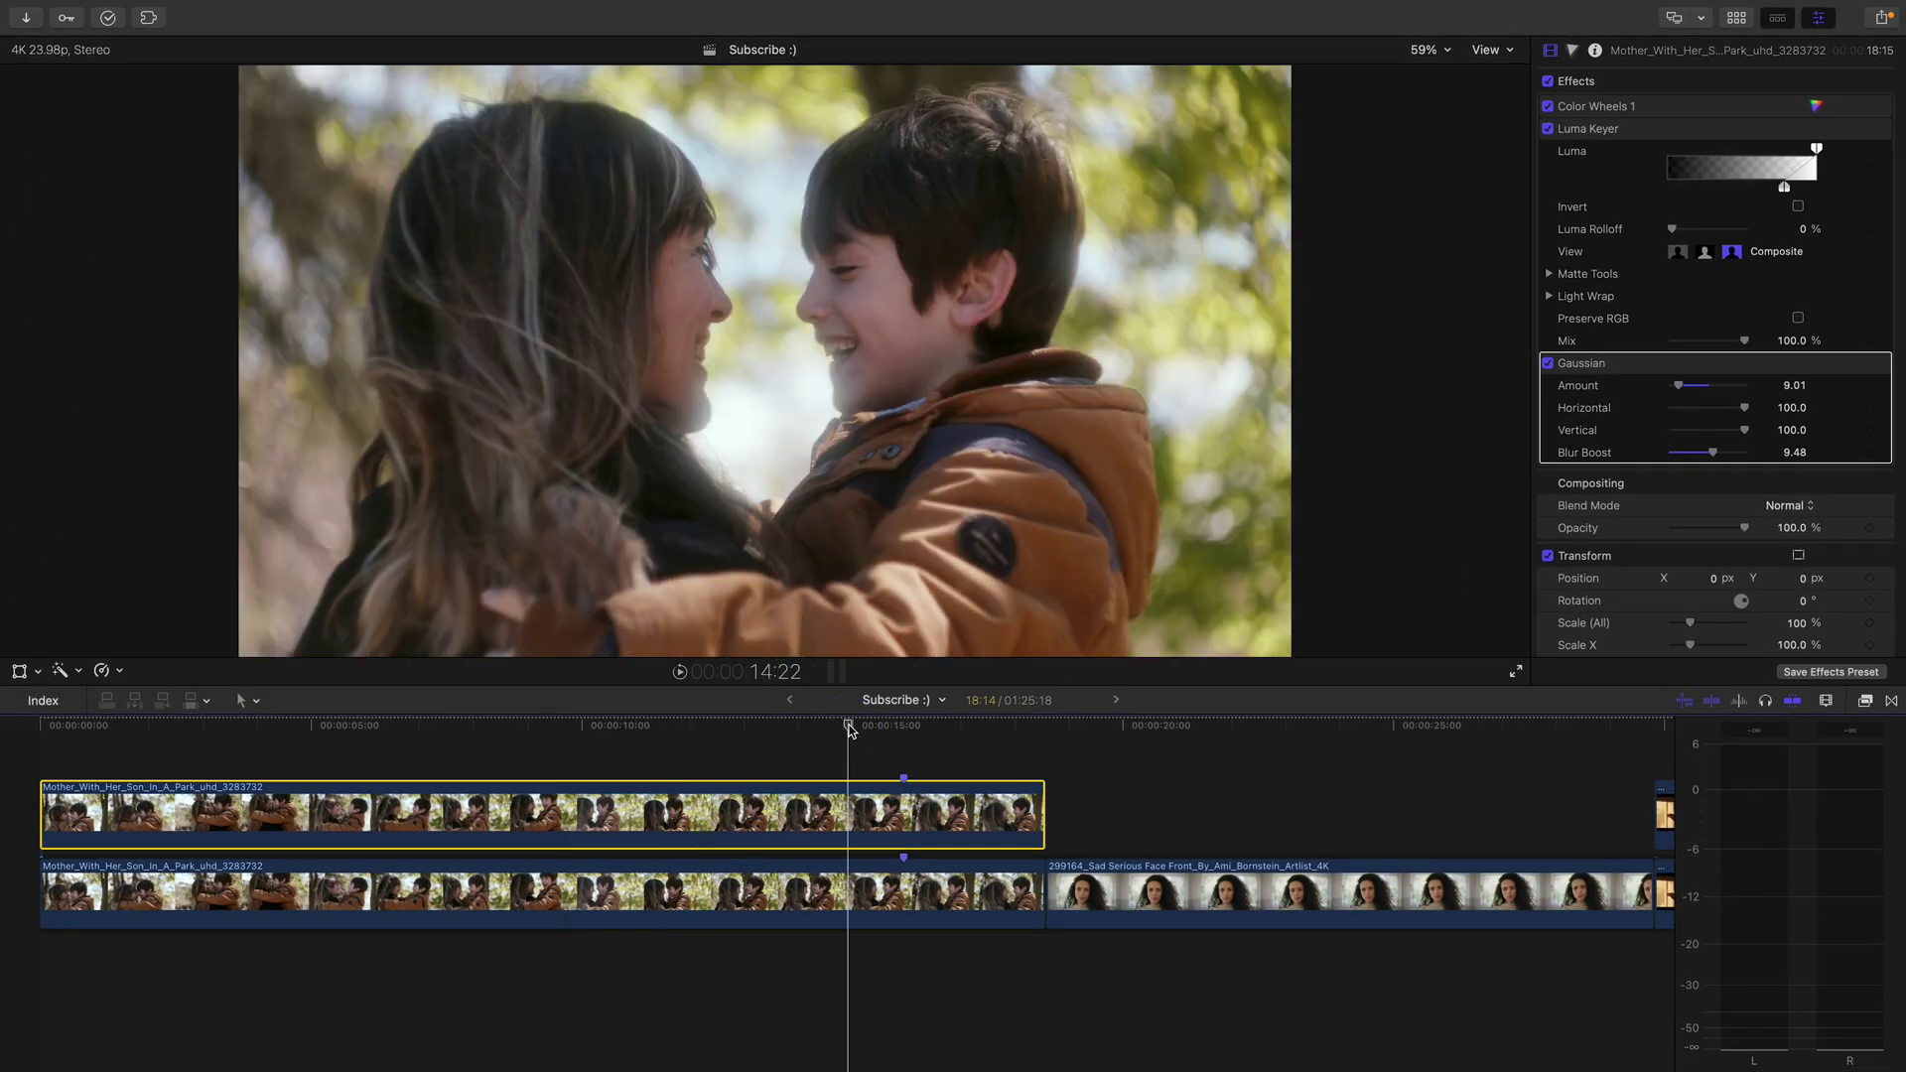
key("v")
key("v")
key("v")
key("v")
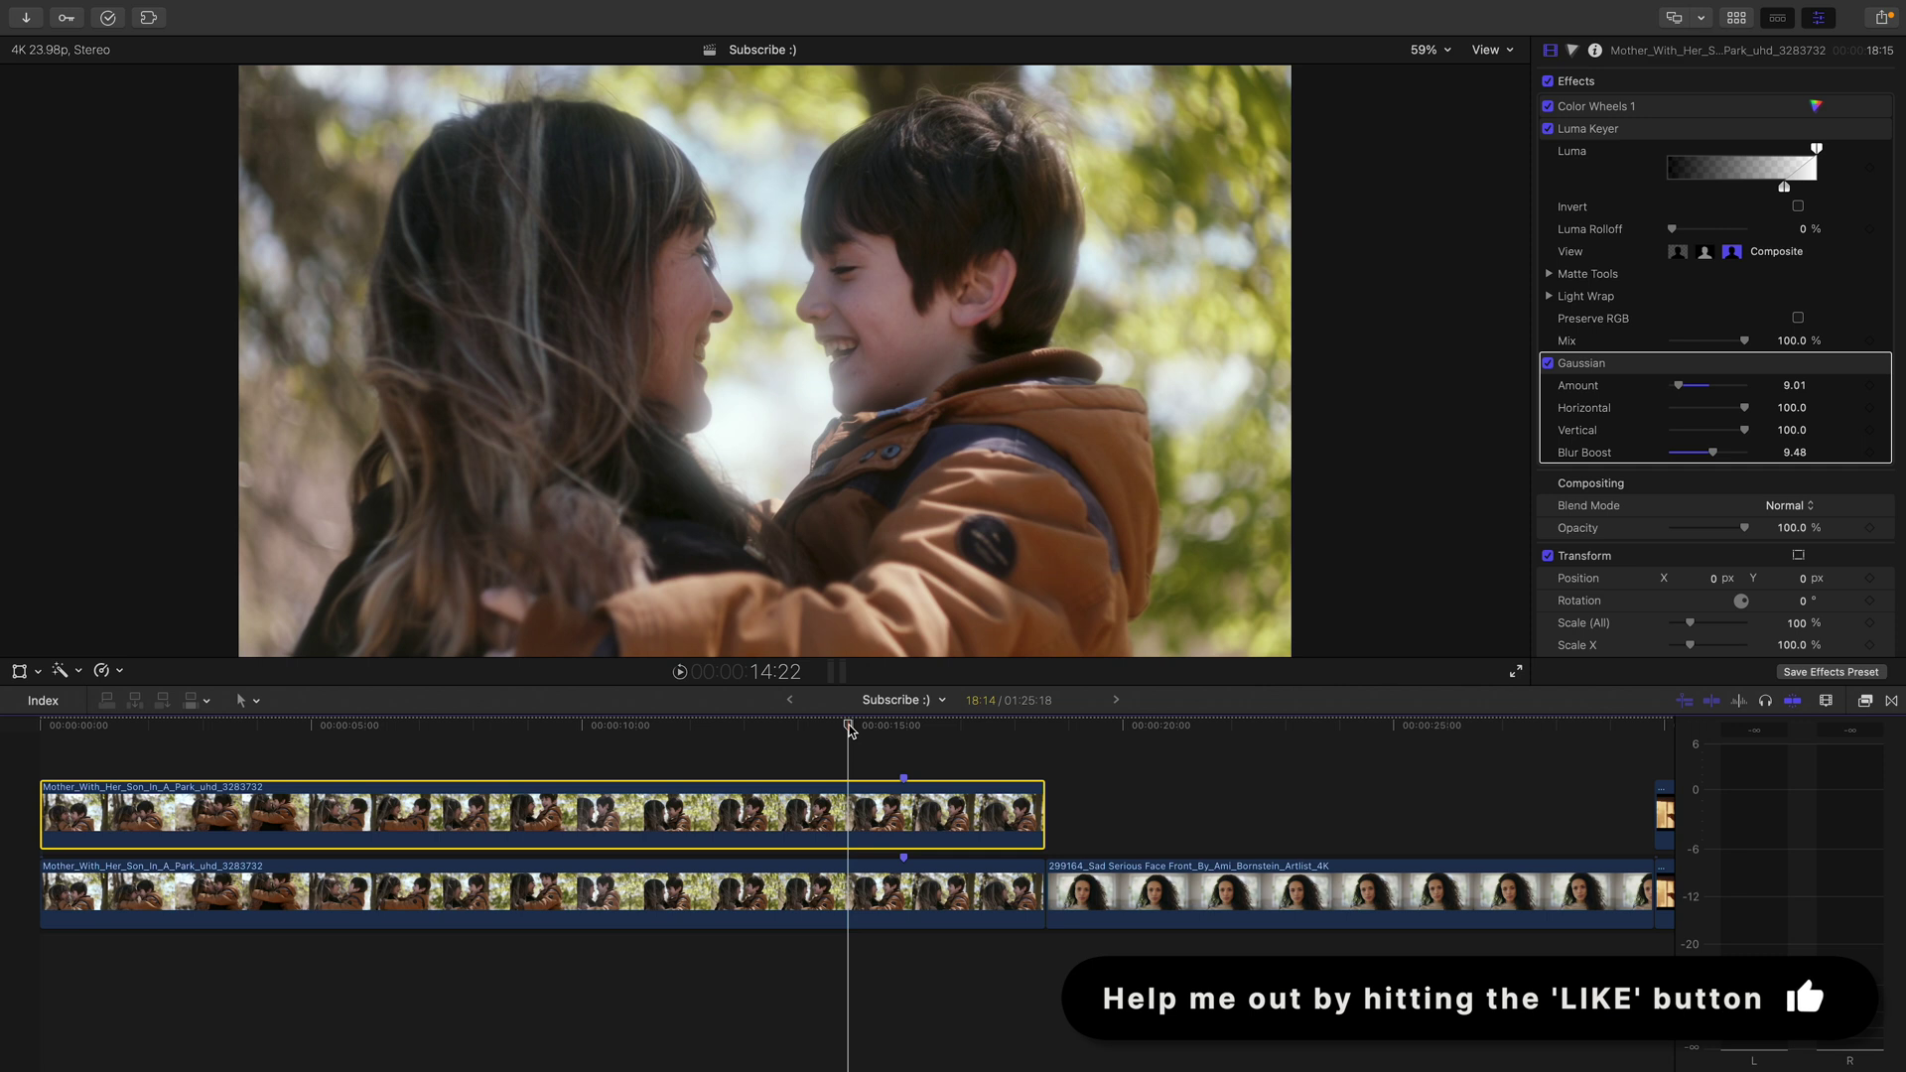
key("super+minus")
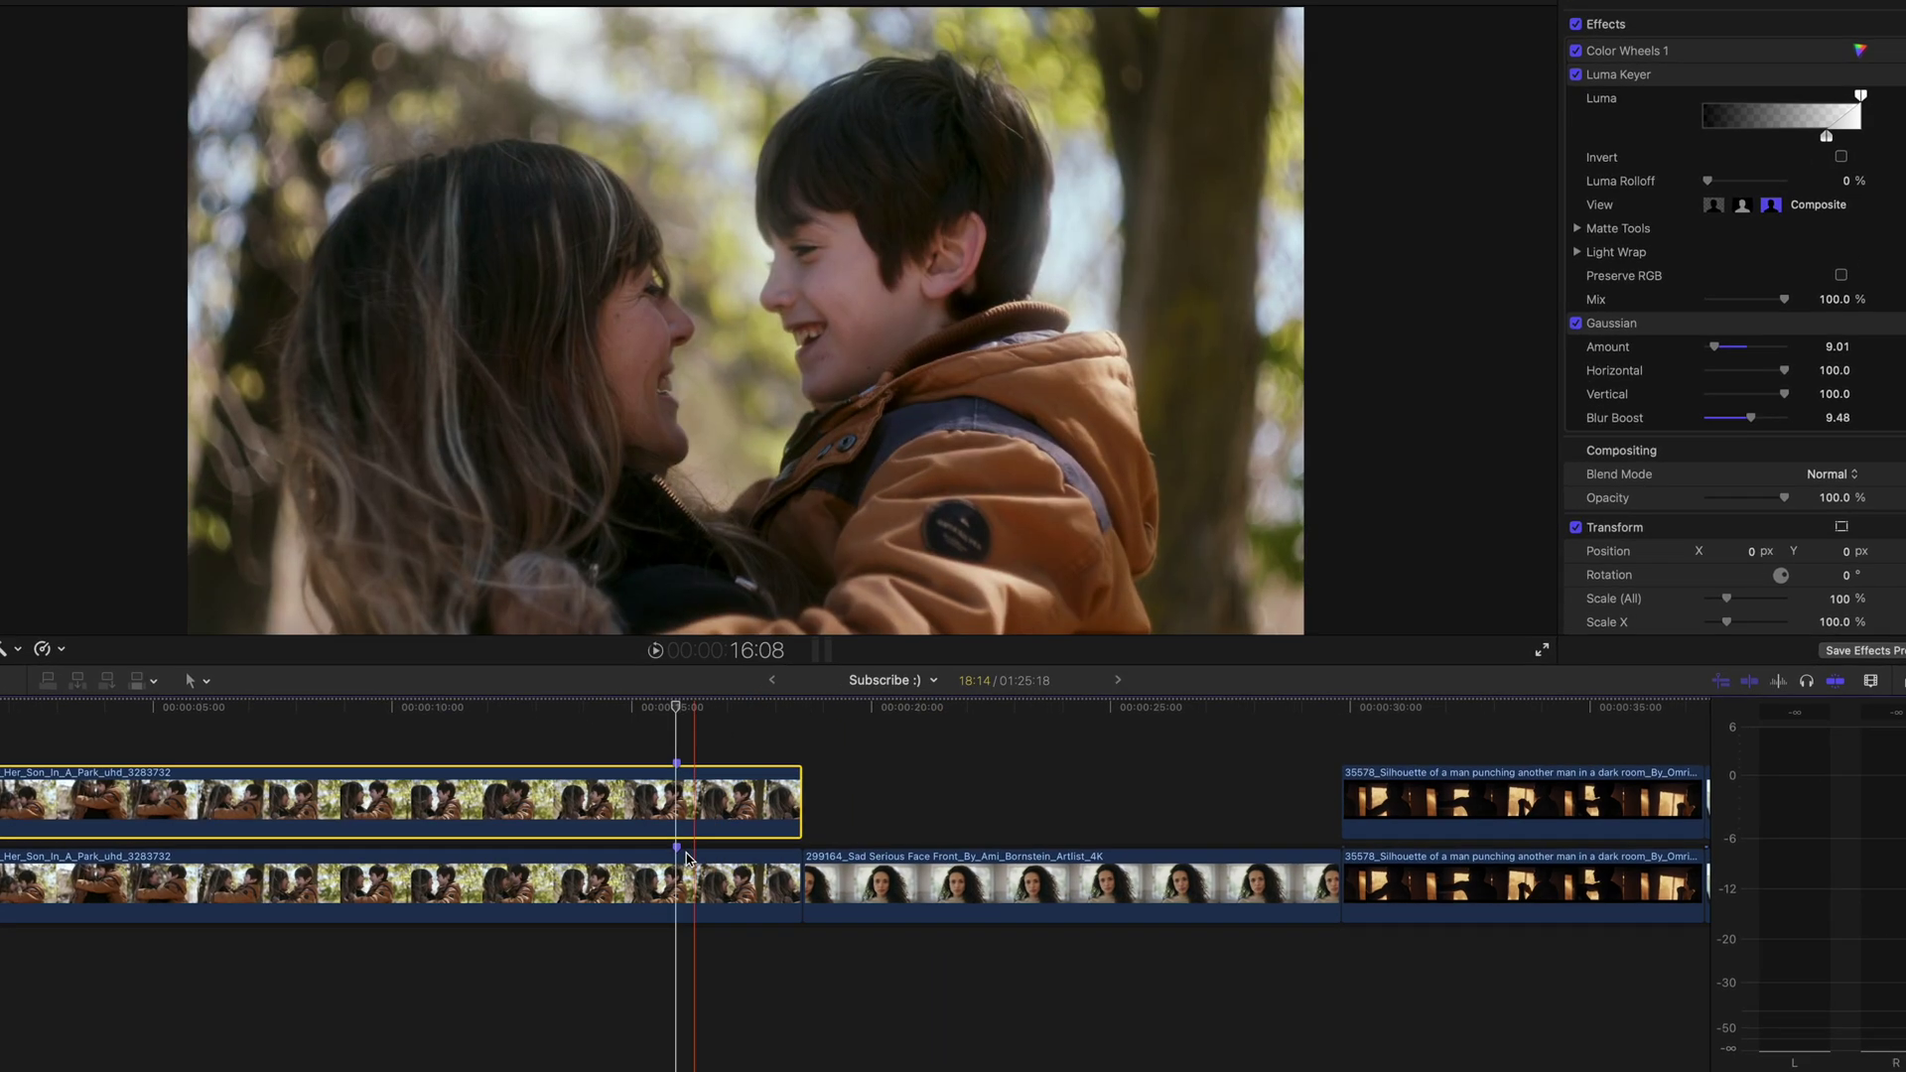
Copy the Sad Serious Face clip onto the lane above, beside the mother-and-son clip.
key("alt")
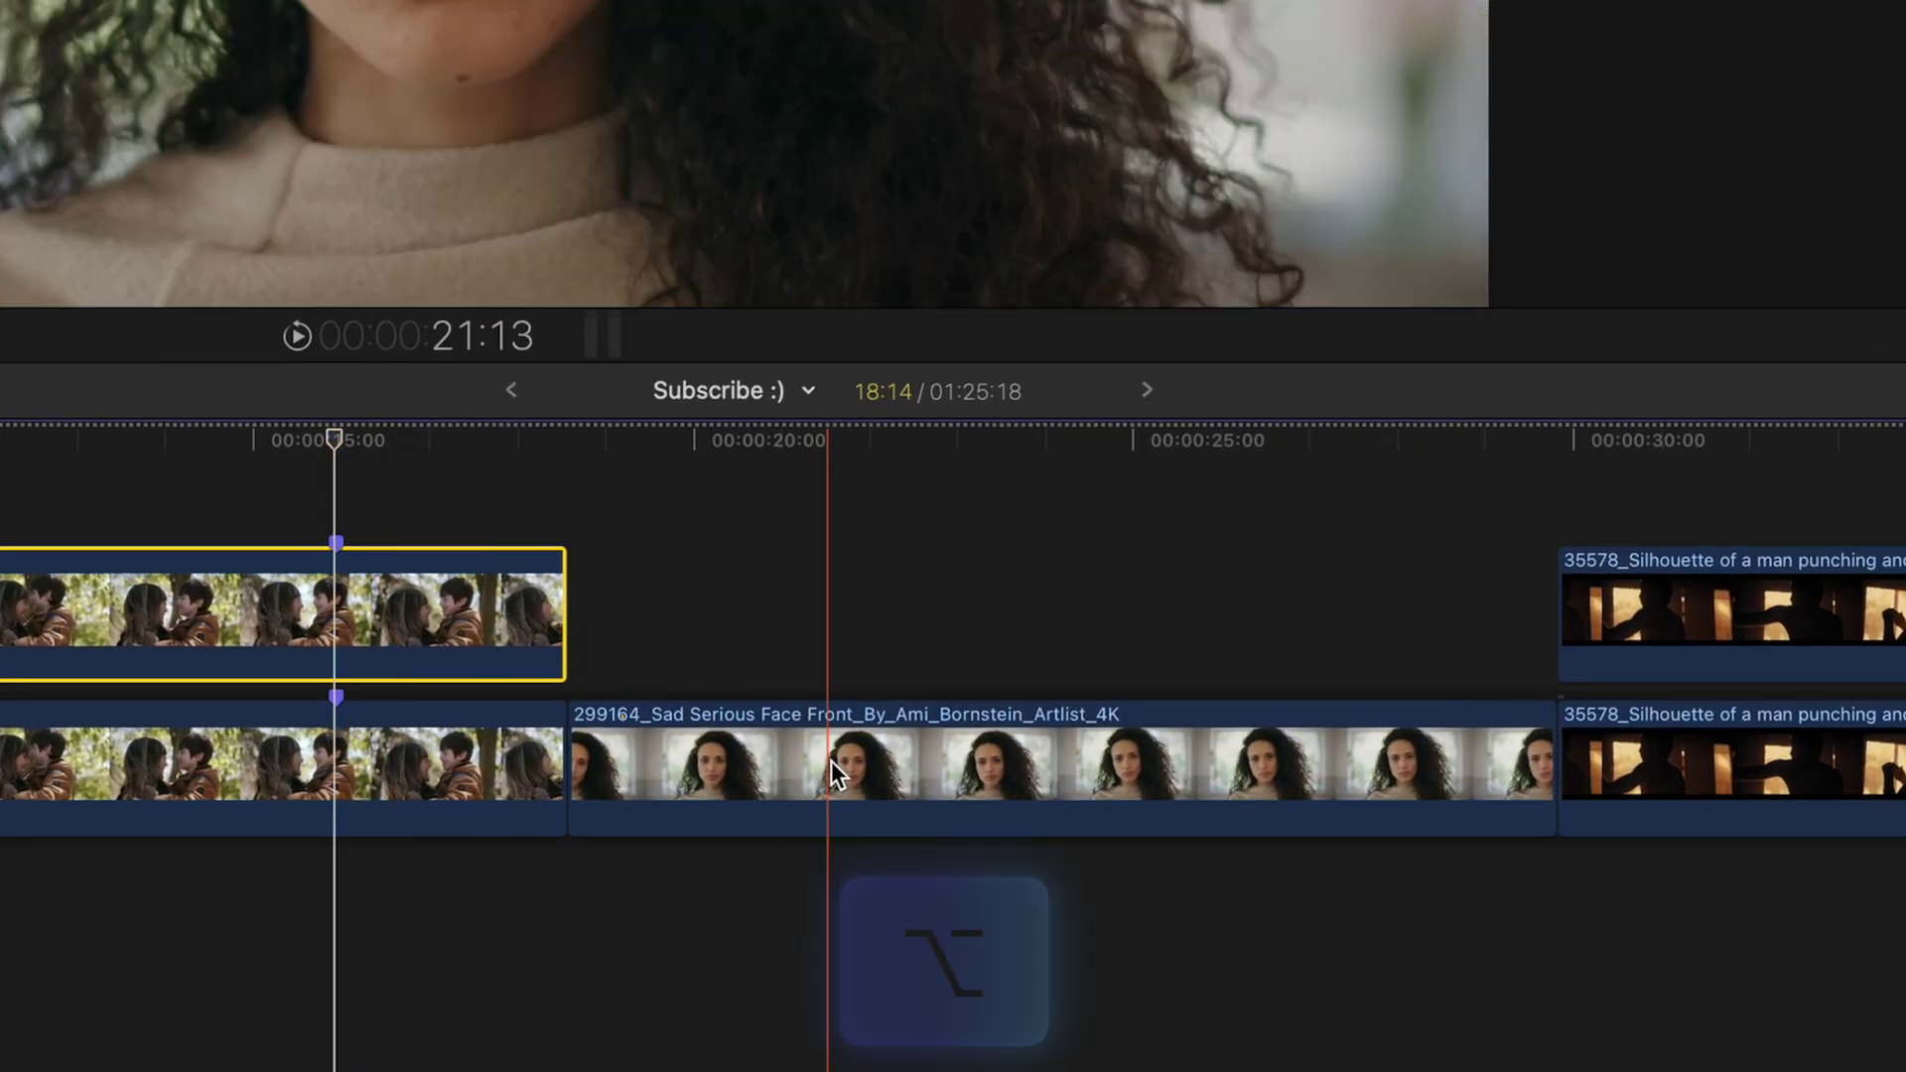
left_click_drag(833, 774, 841, 611)
left_click(360, 598)
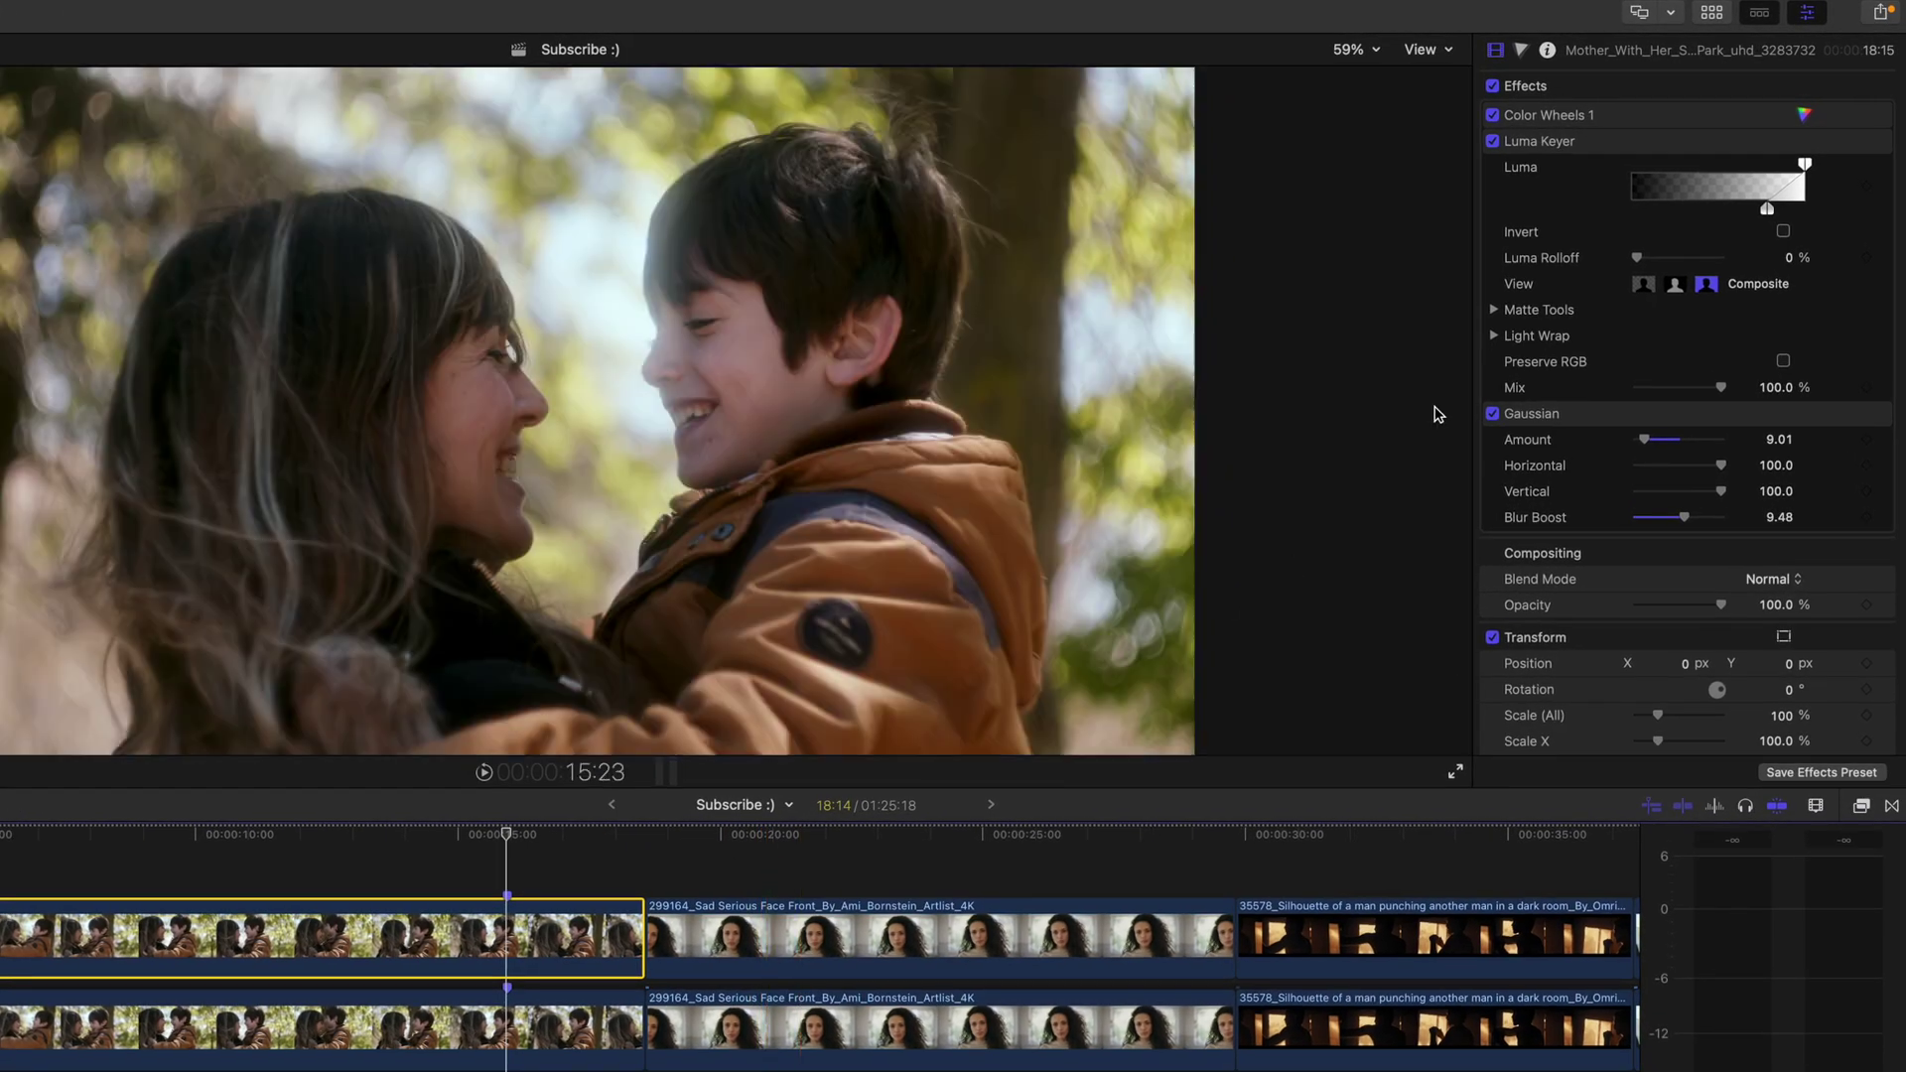
Copy the mother-and-son clip's Luma Keyer and Gaussian effects onto the upper woman clip.
left_click(1567, 423)
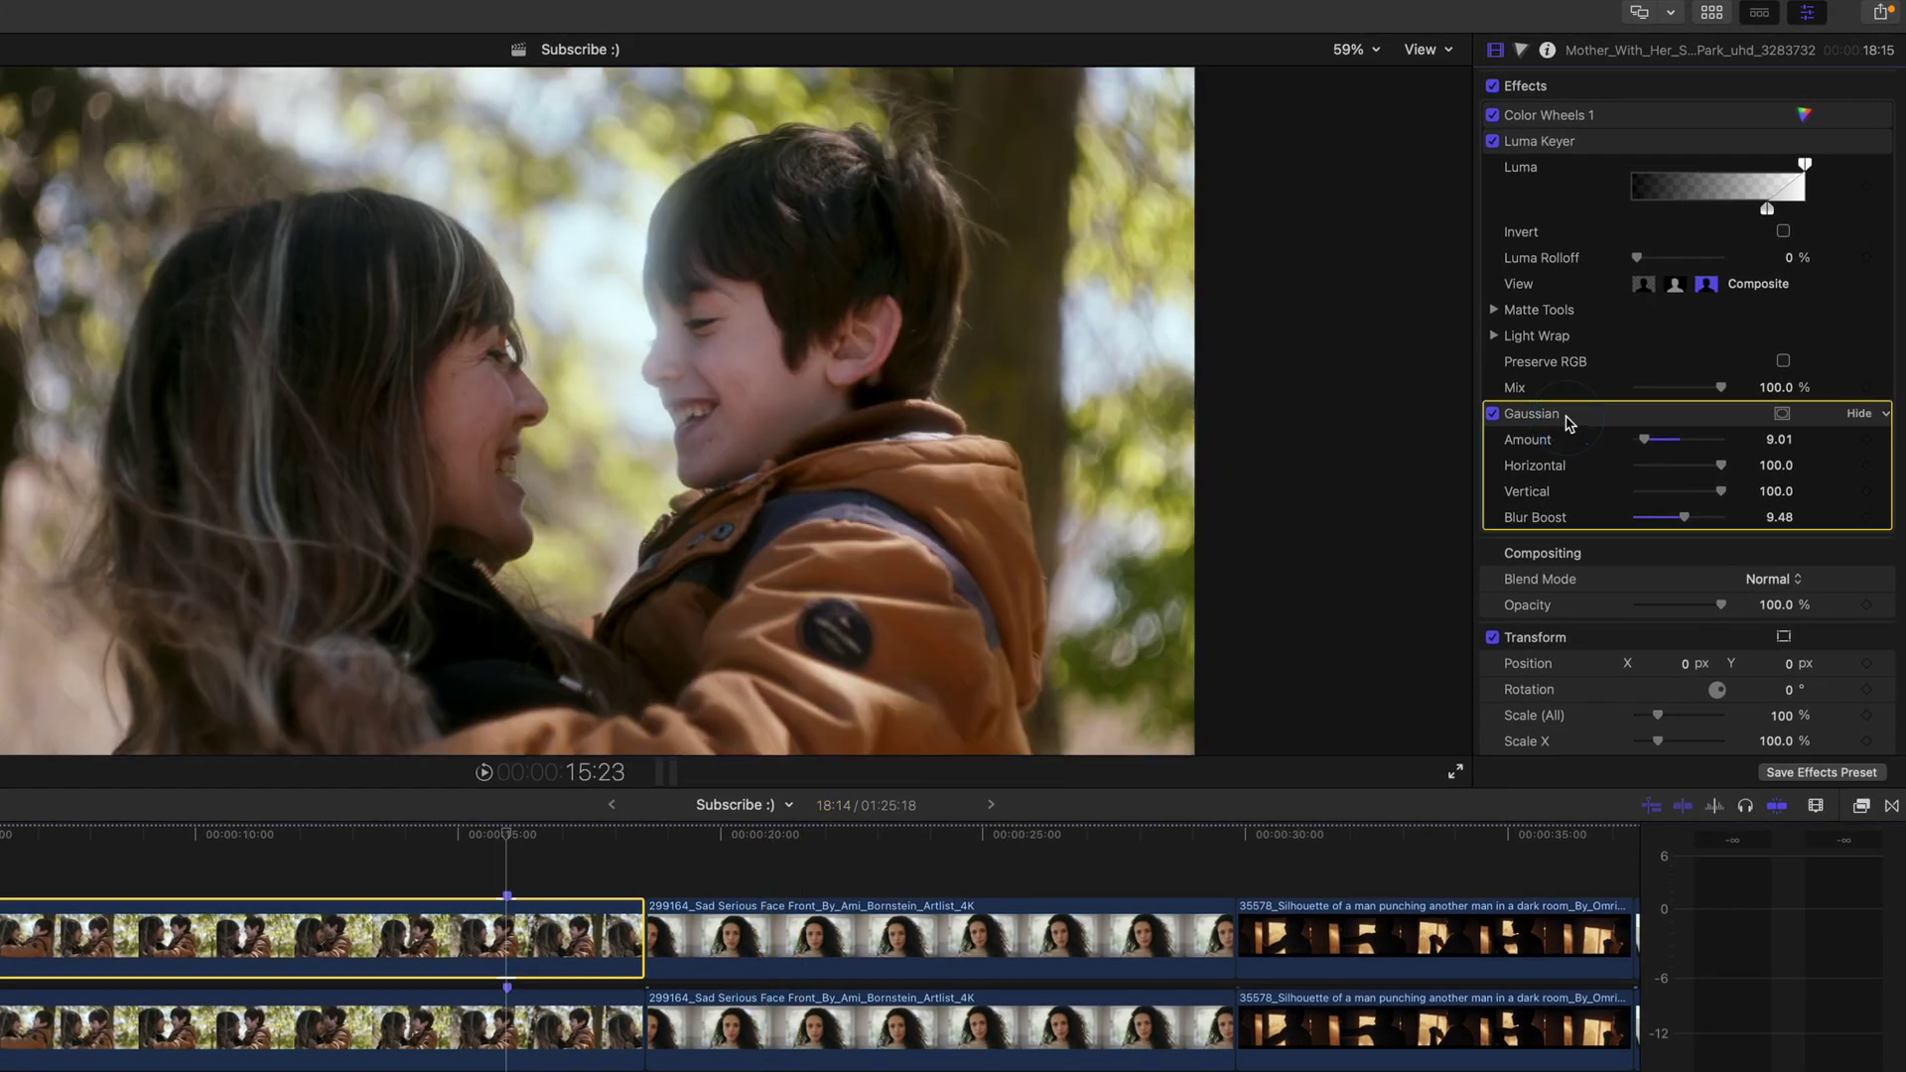
left_click(1595, 150)
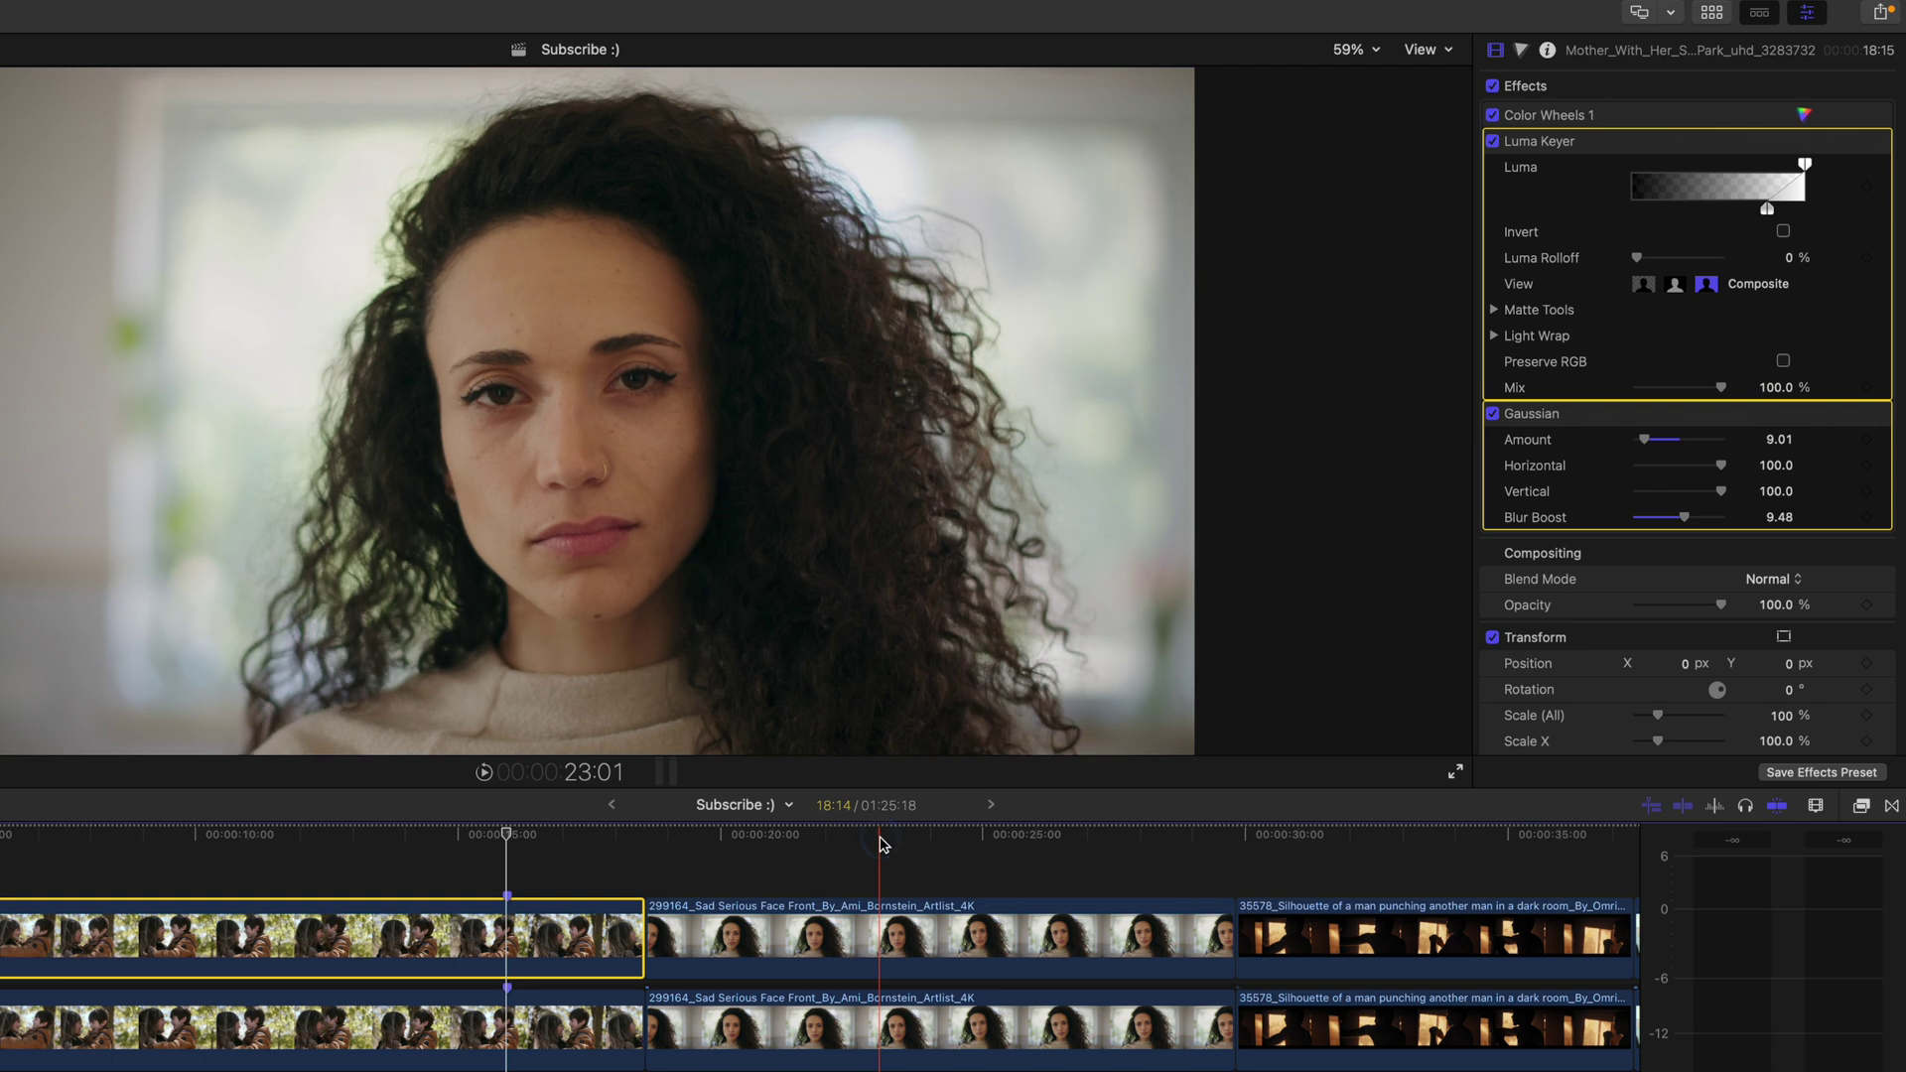
left_click(878, 839)
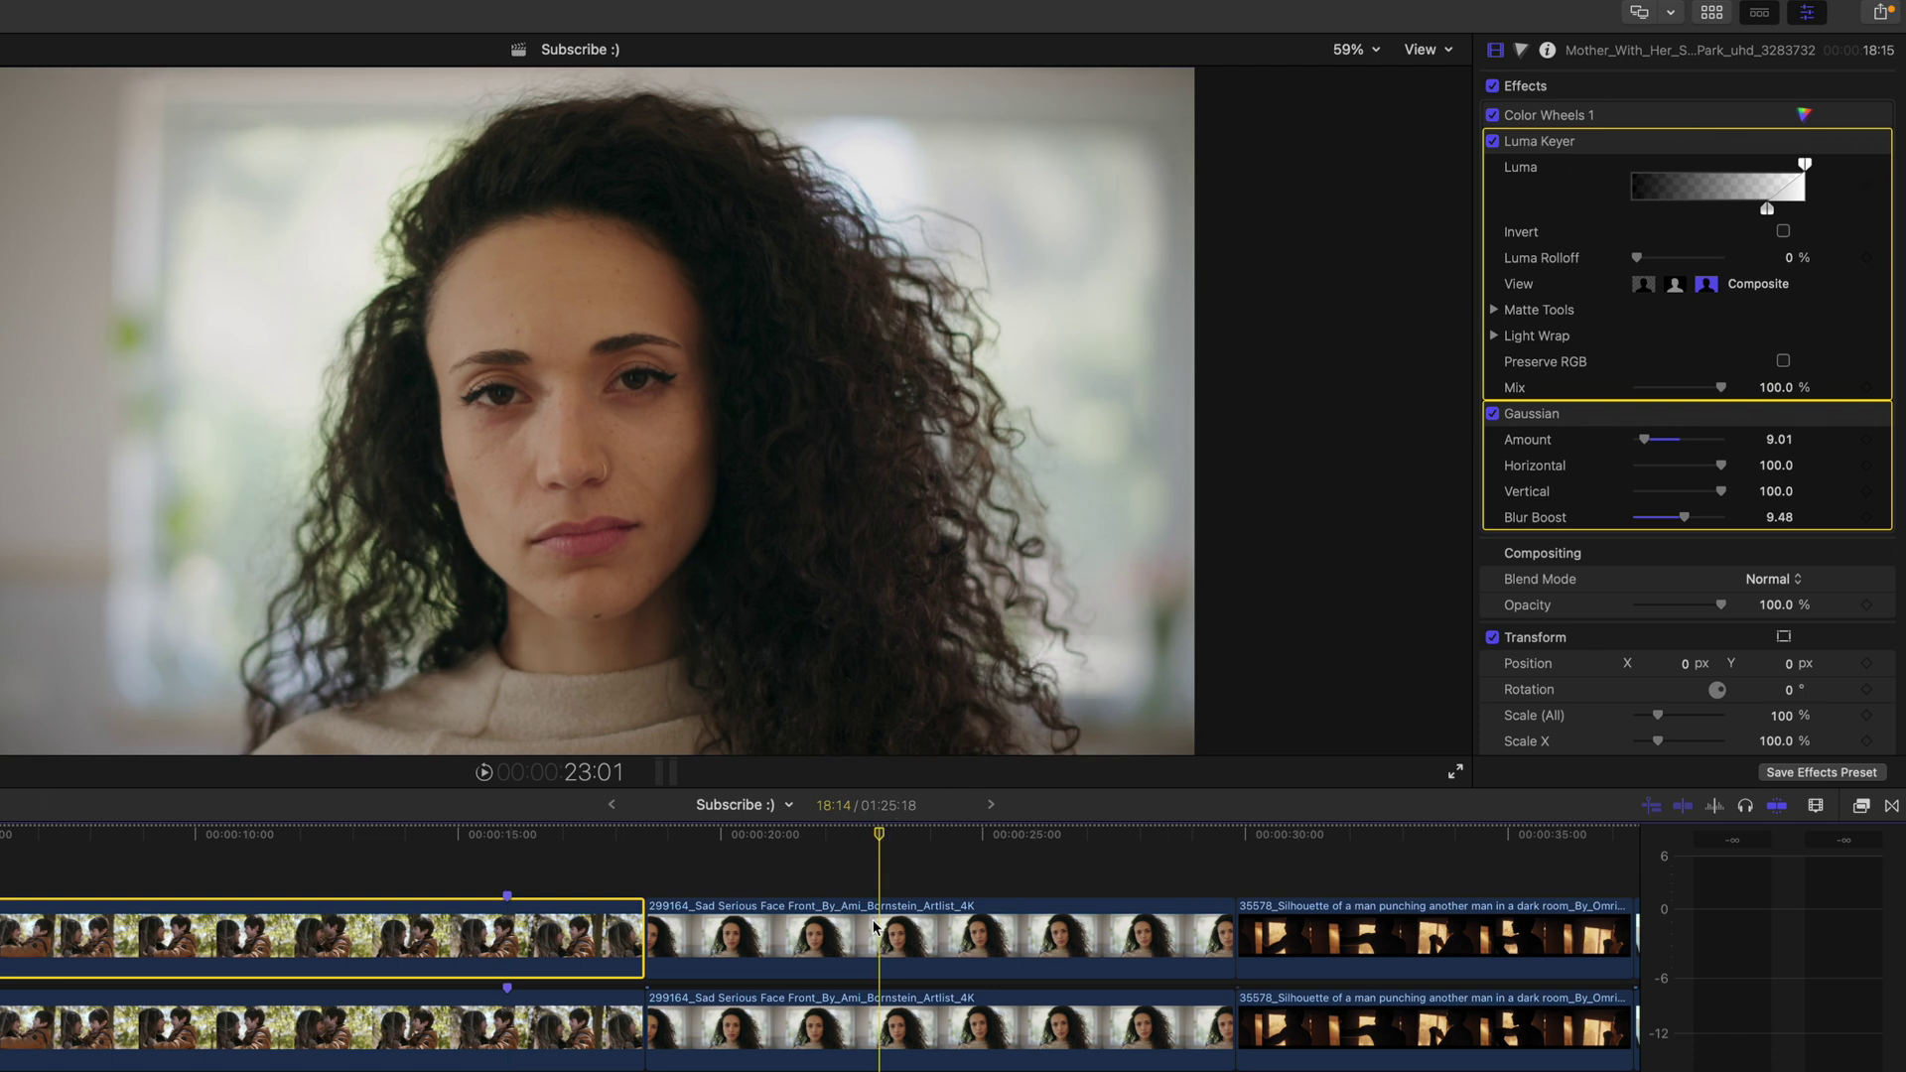
left_click_drag(1612, 147, 949, 396)
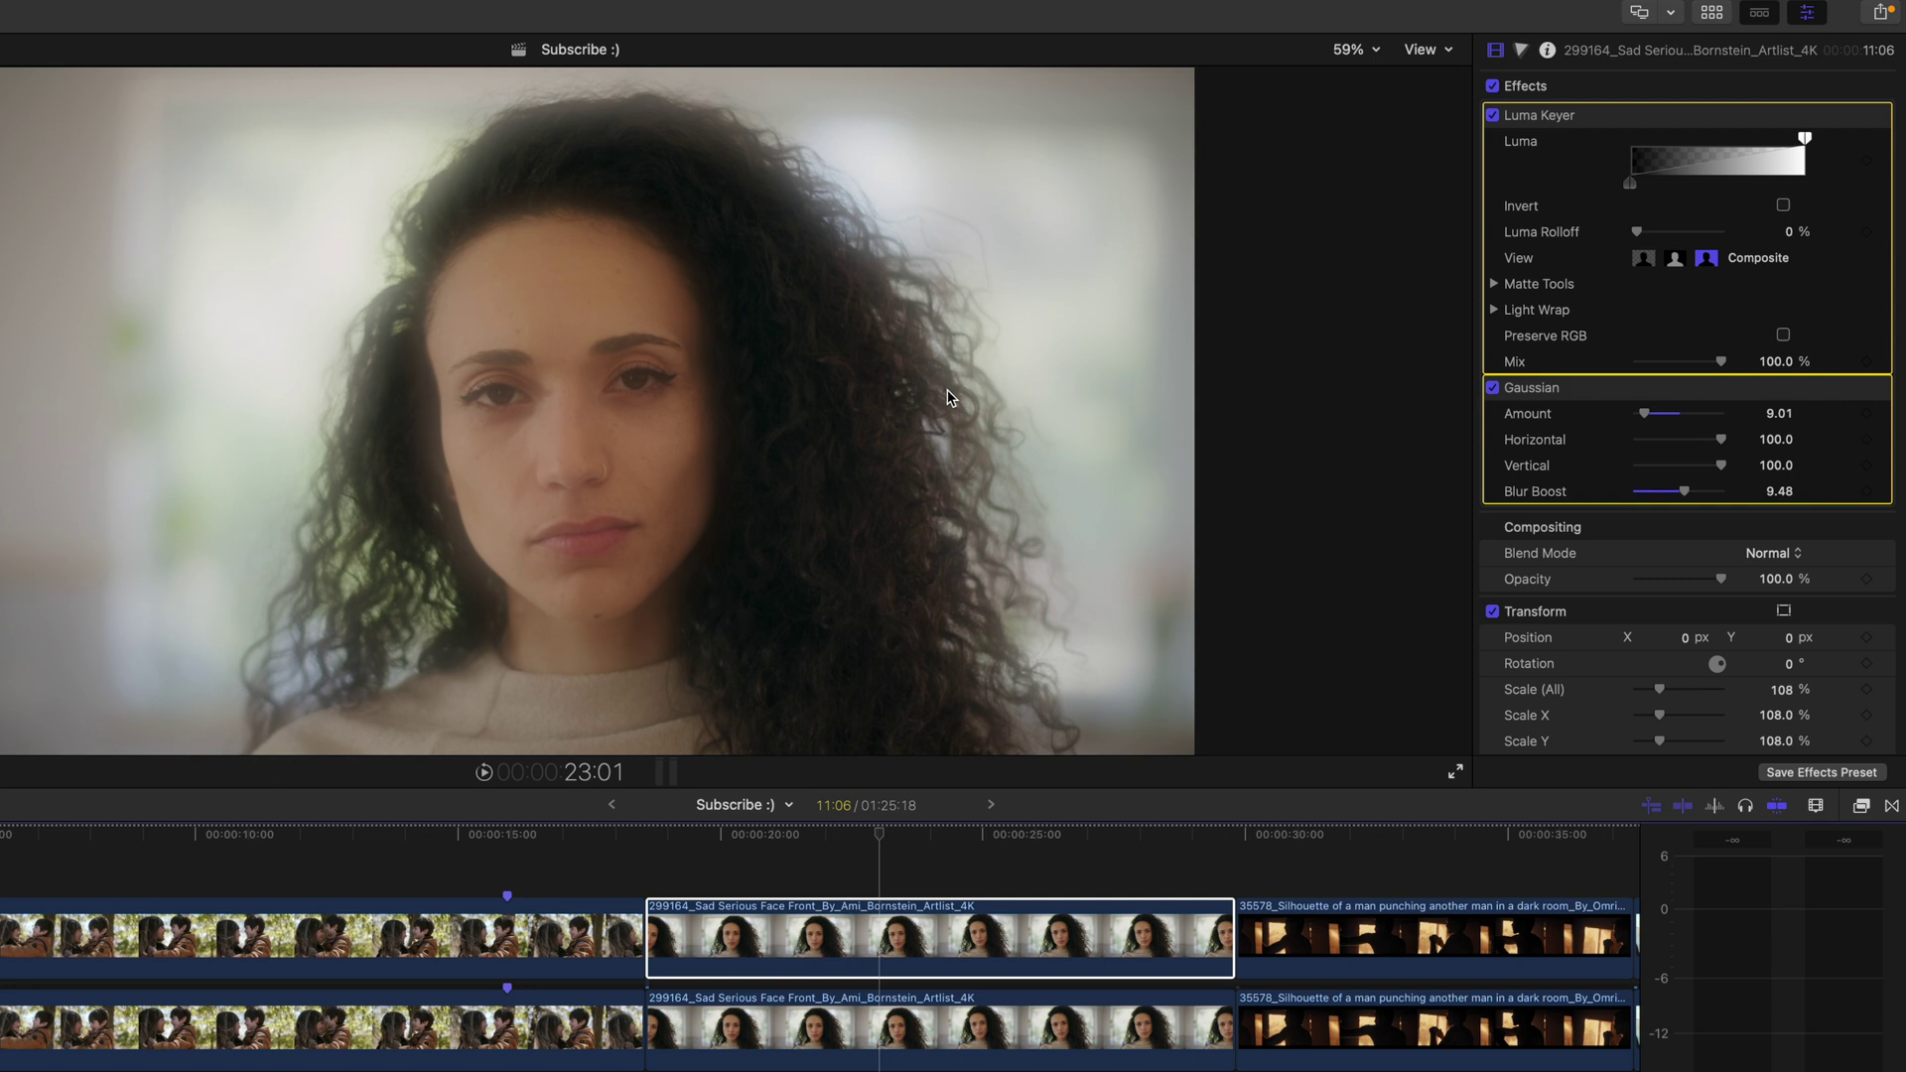
left_click(595, 938)
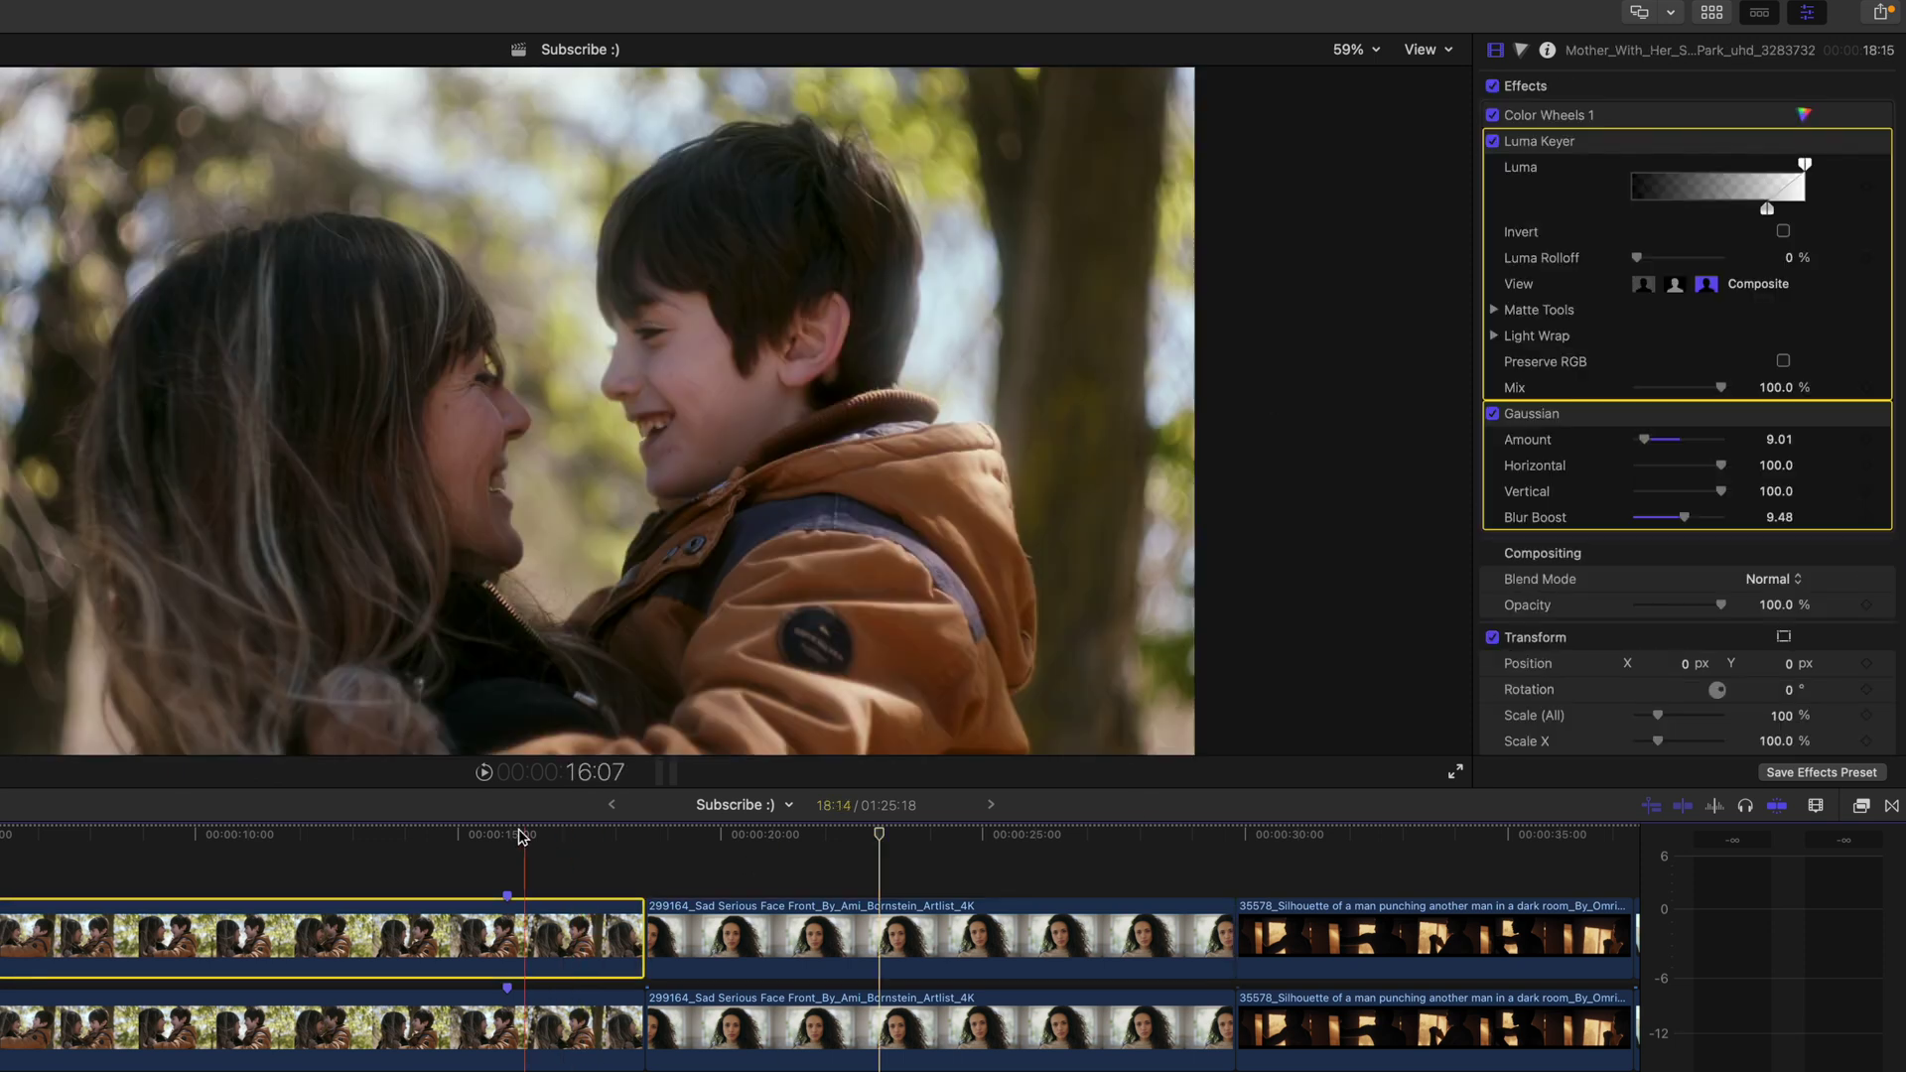
left_click(507, 834)
left_click_drag(1628, 139, 879, 951)
left_click(882, 951)
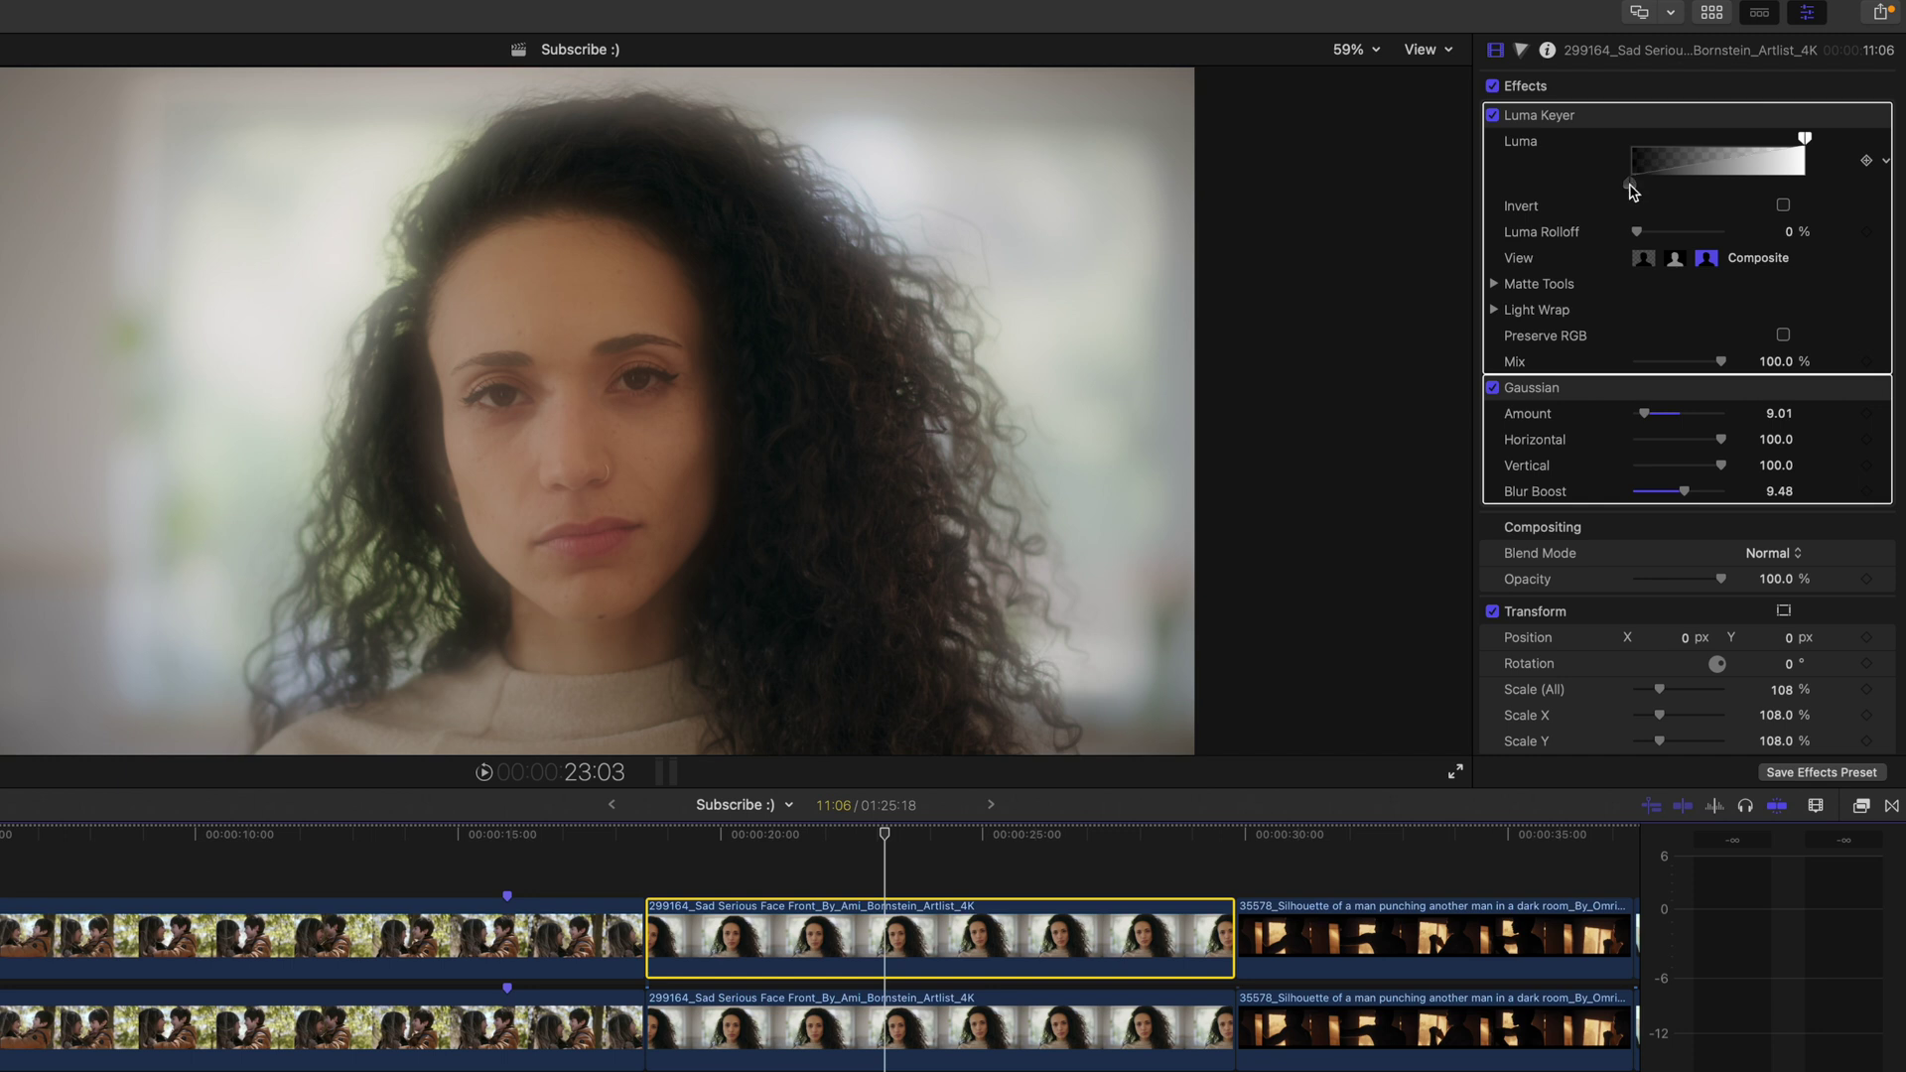
Raise the woman clip's Luma Keyer black point; set Gaussian Amount 14.8 and Blur Boost 12.0.
left_click_drag(1633, 190, 1757, 205)
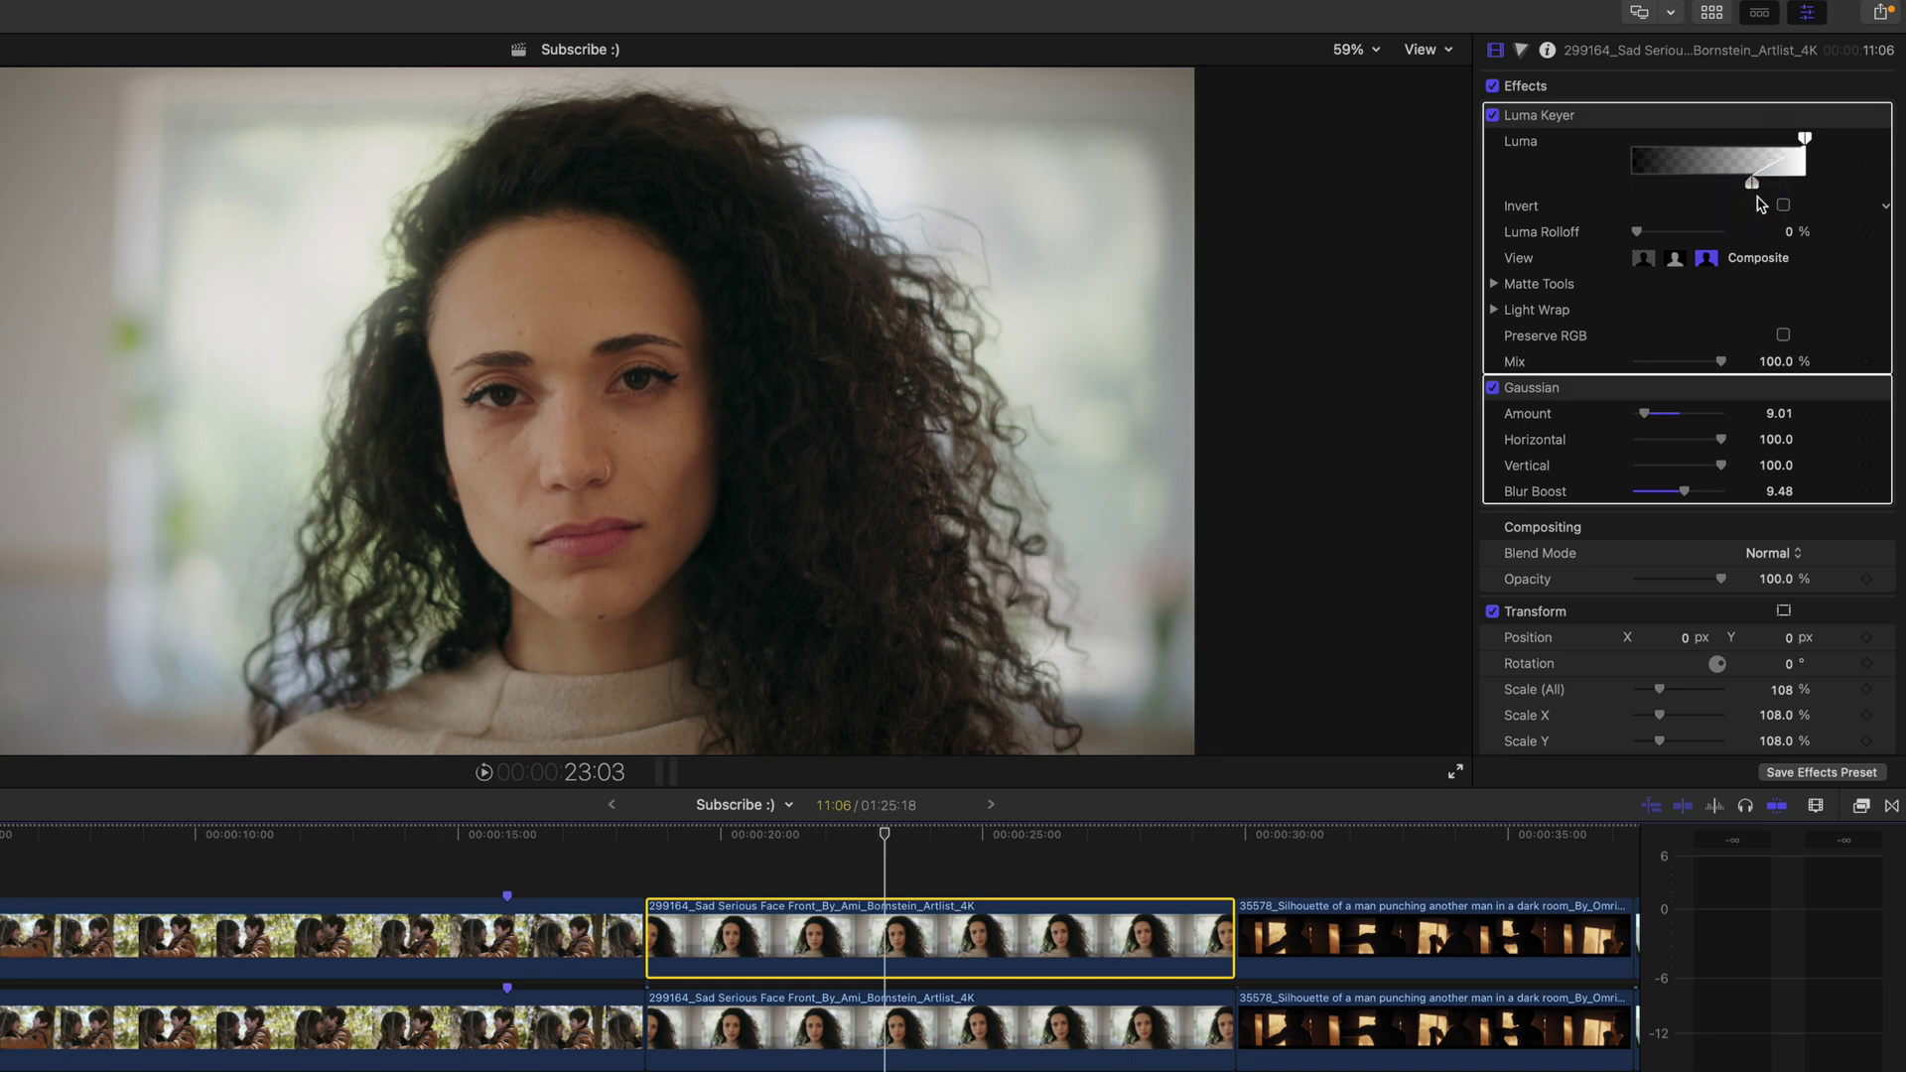
left_click_drag(1645, 413, 1647, 421)
mouse_move(1684, 493)
left_mouse_down()
mouse_move(1651, 488)
mouse_move(1708, 492)
left_mouse_up()
left_click_drag(1649, 417, 1654, 418)
left_click_drag(1710, 502, 1697, 492)
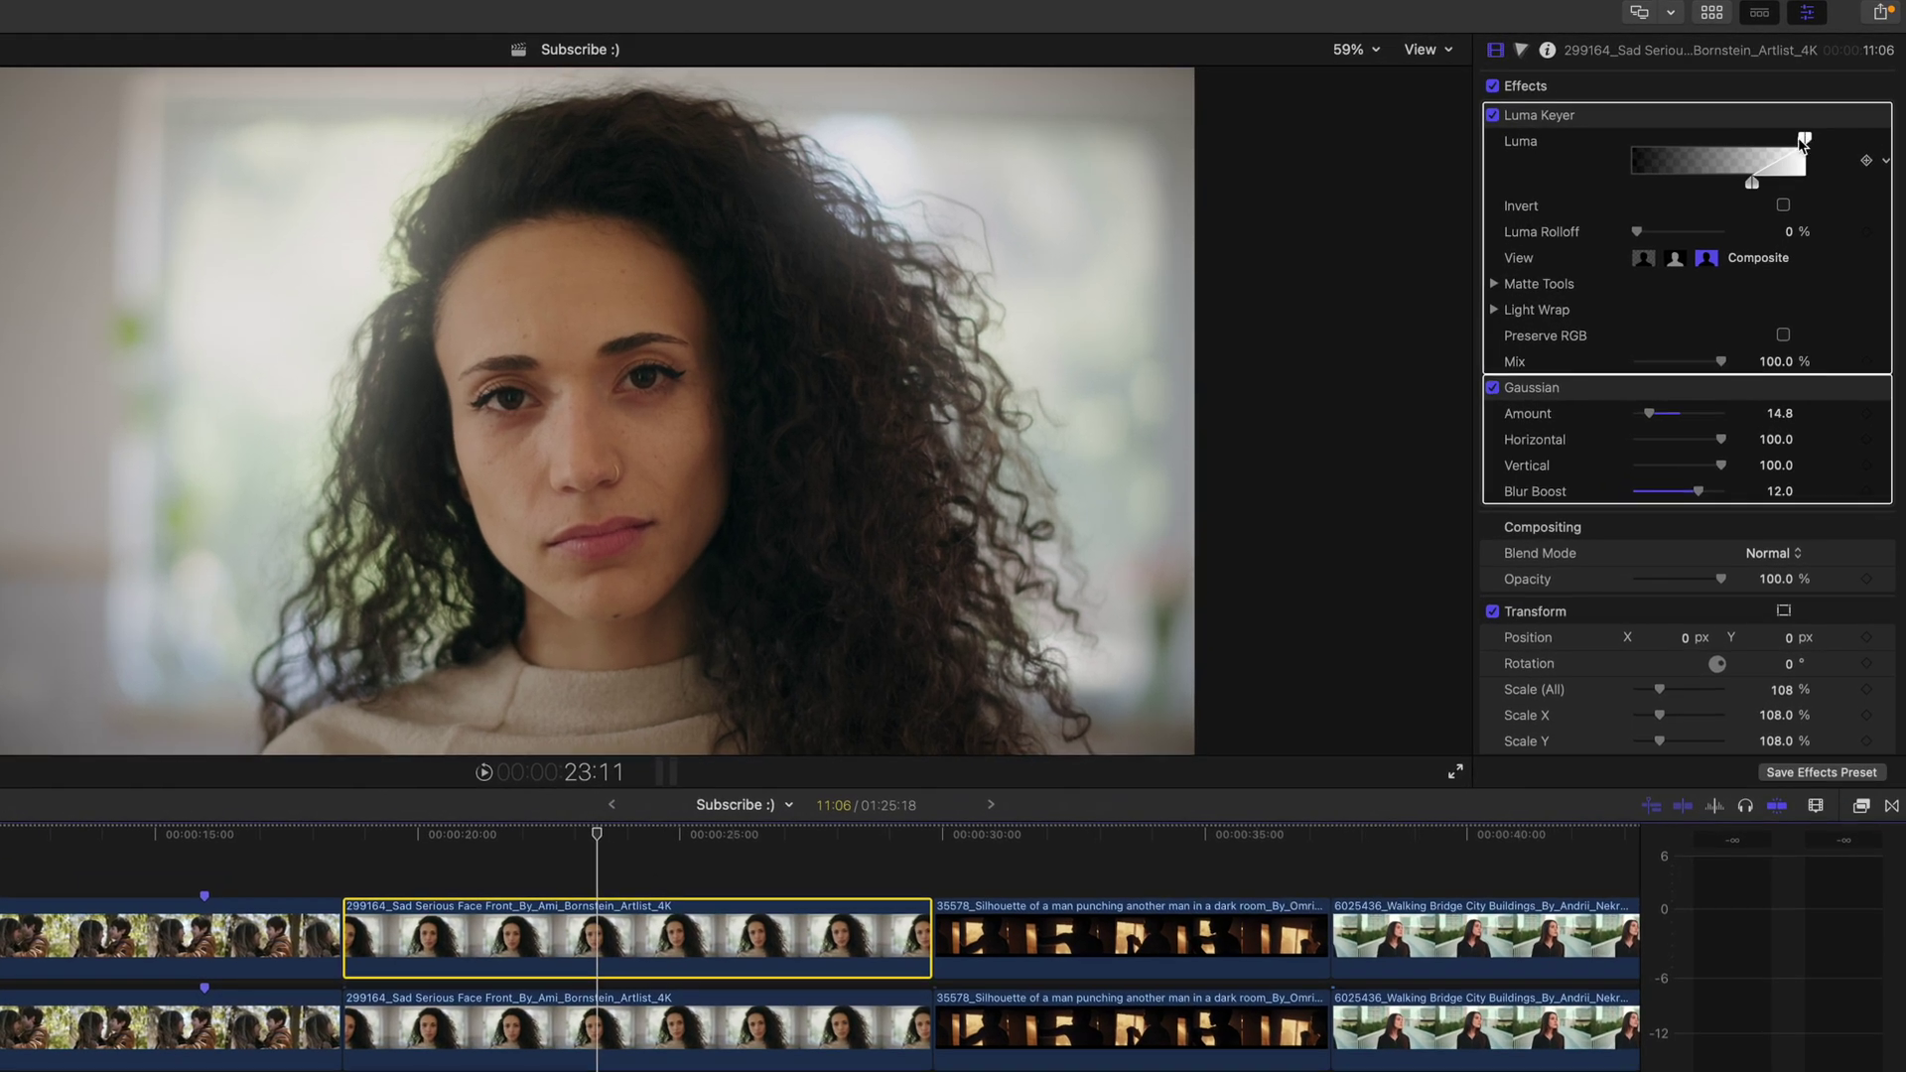
Lower the Luma Keyer's white point and trim Blur Boost to 5.81, previewing playback.
left_click_drag(1805, 139, 1742, 145)
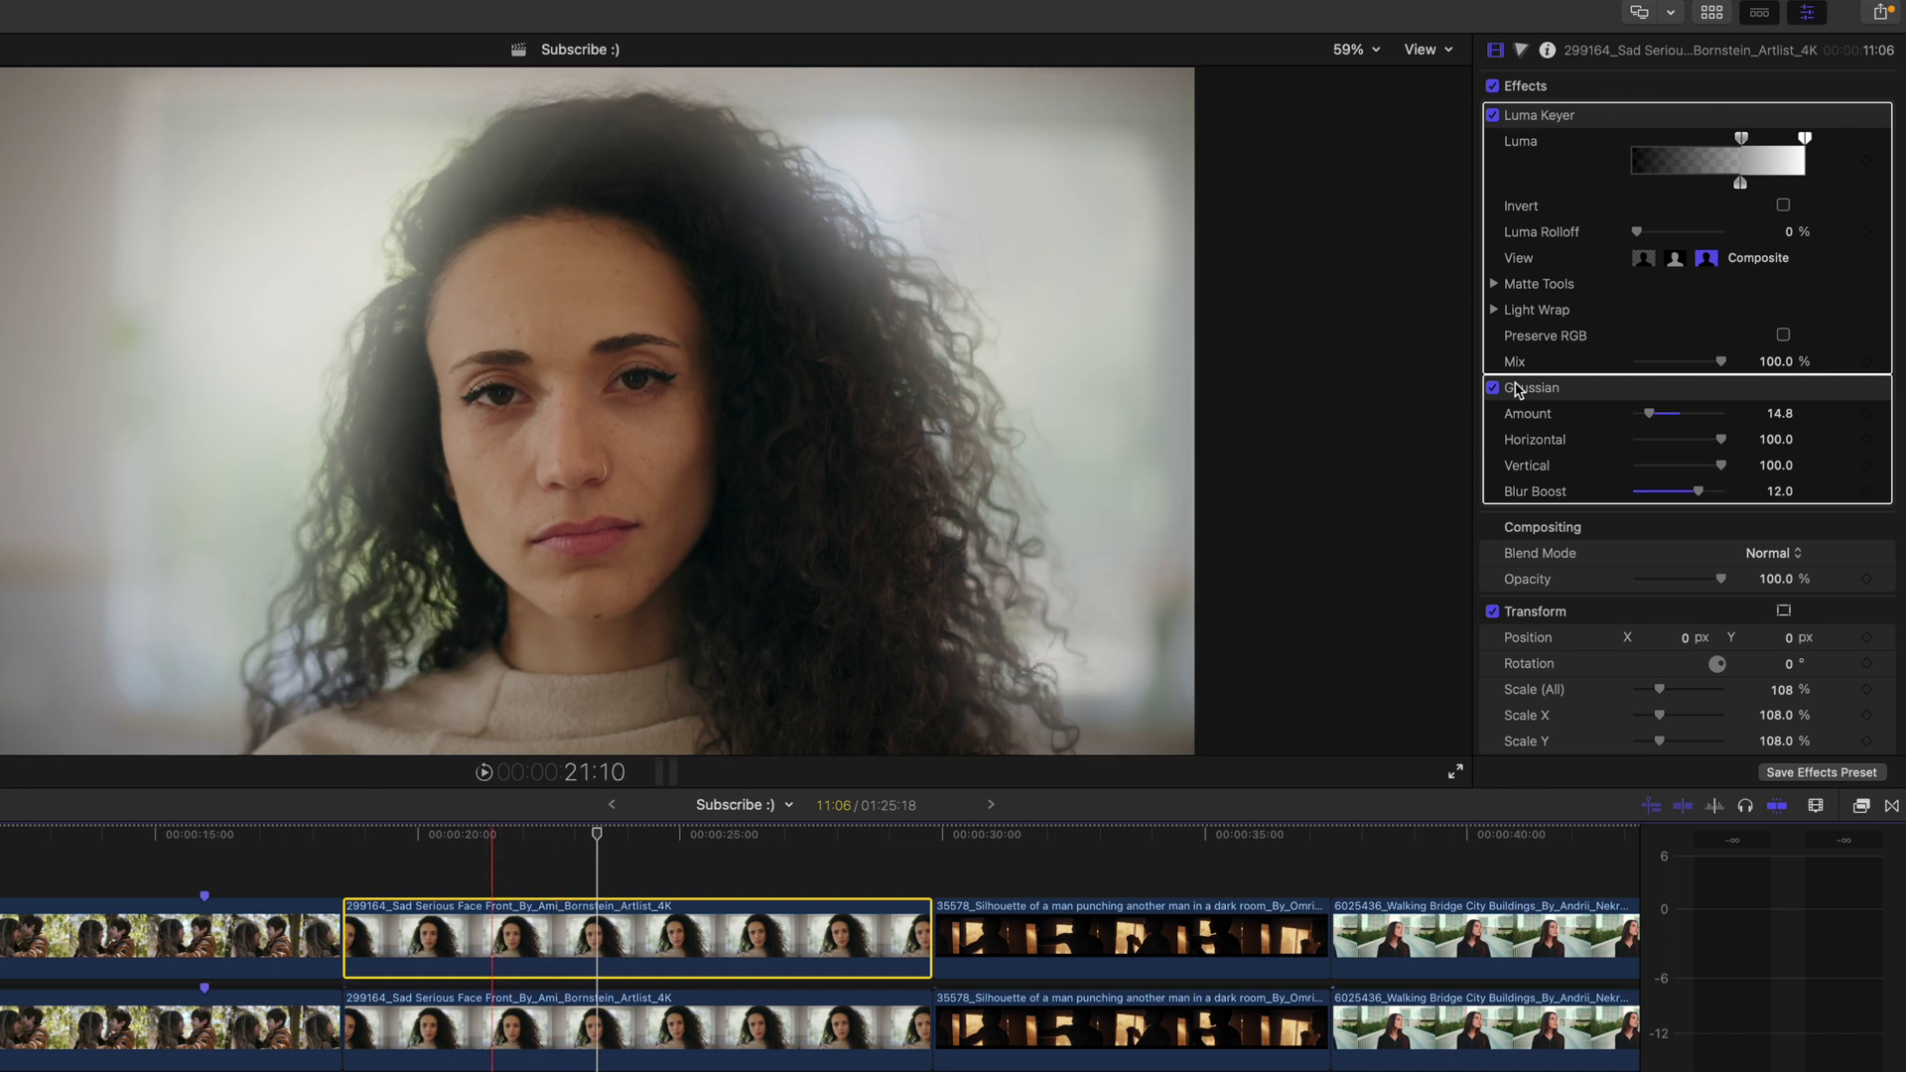
key("space")
left_click_drag(1697, 491, 1660, 497)
key("space")
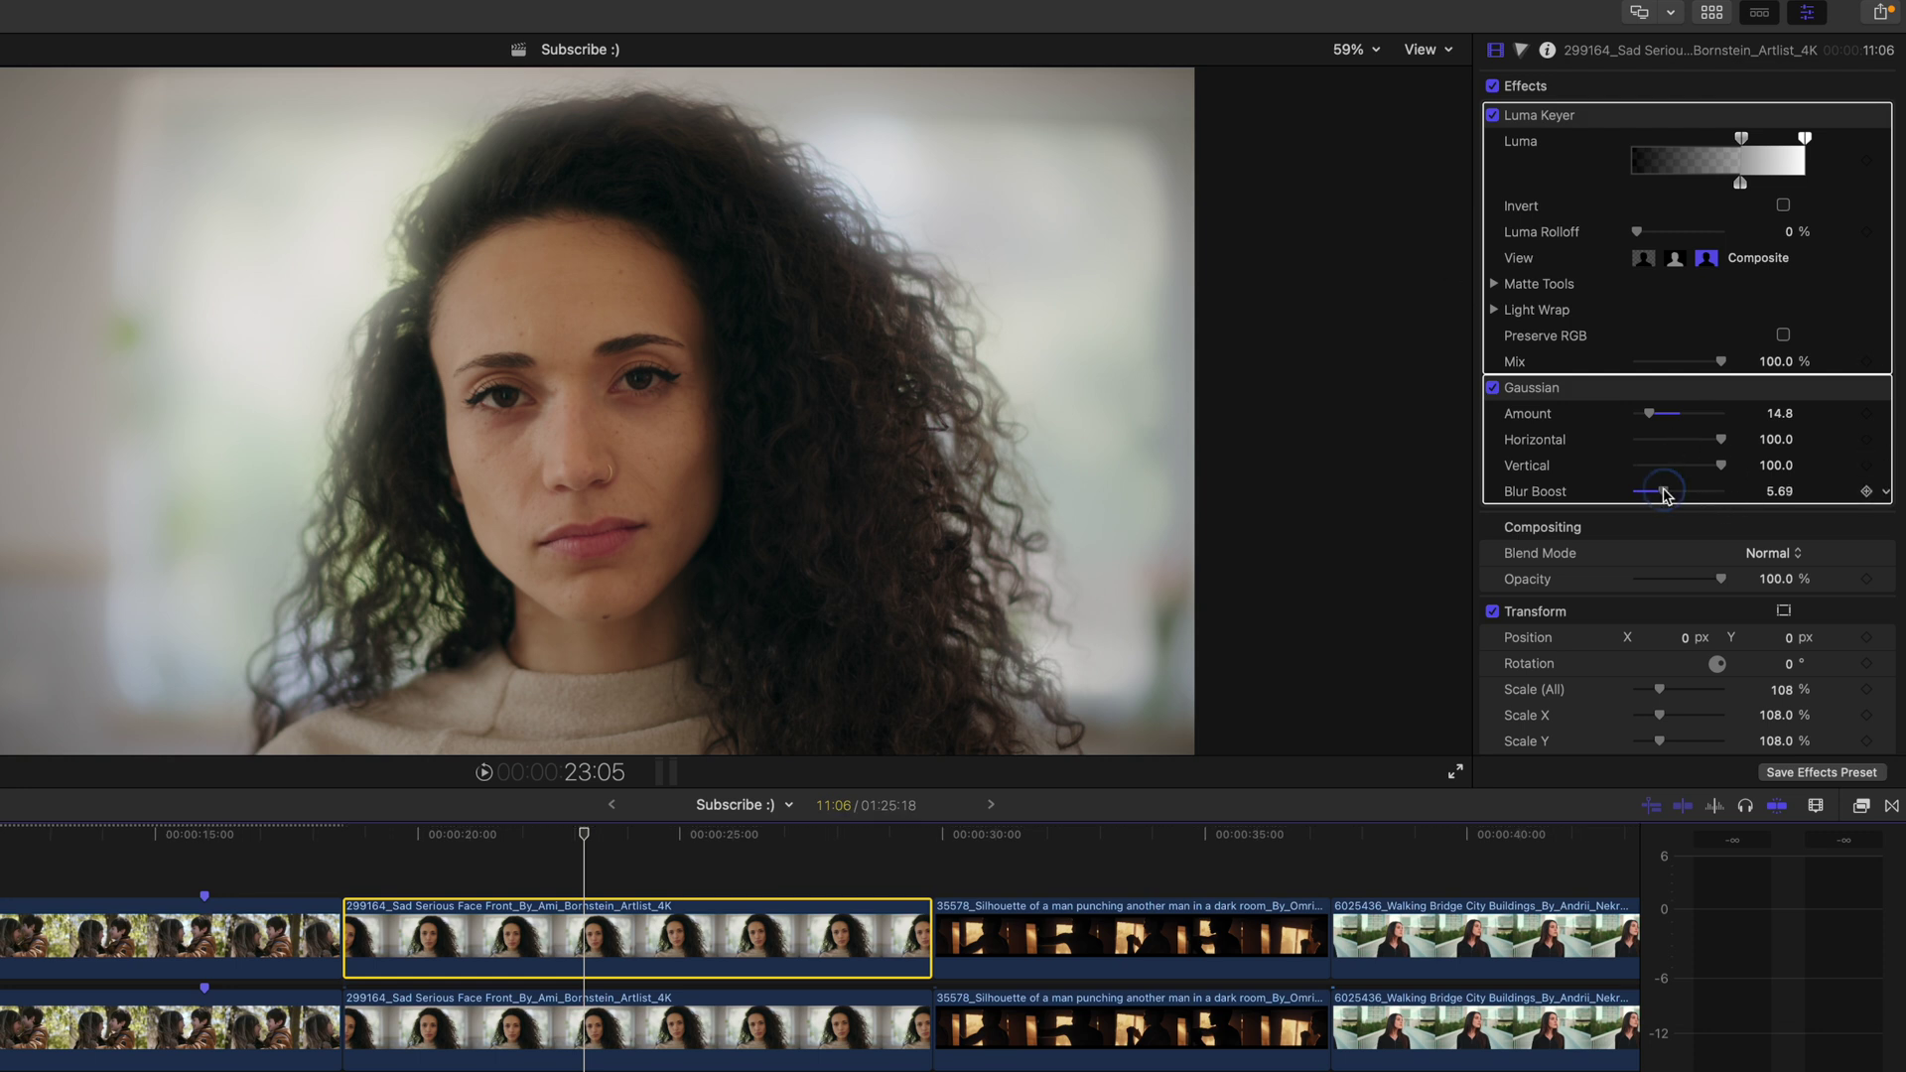
left_click_drag(1663, 497, 1668, 500)
key("shift+slash")
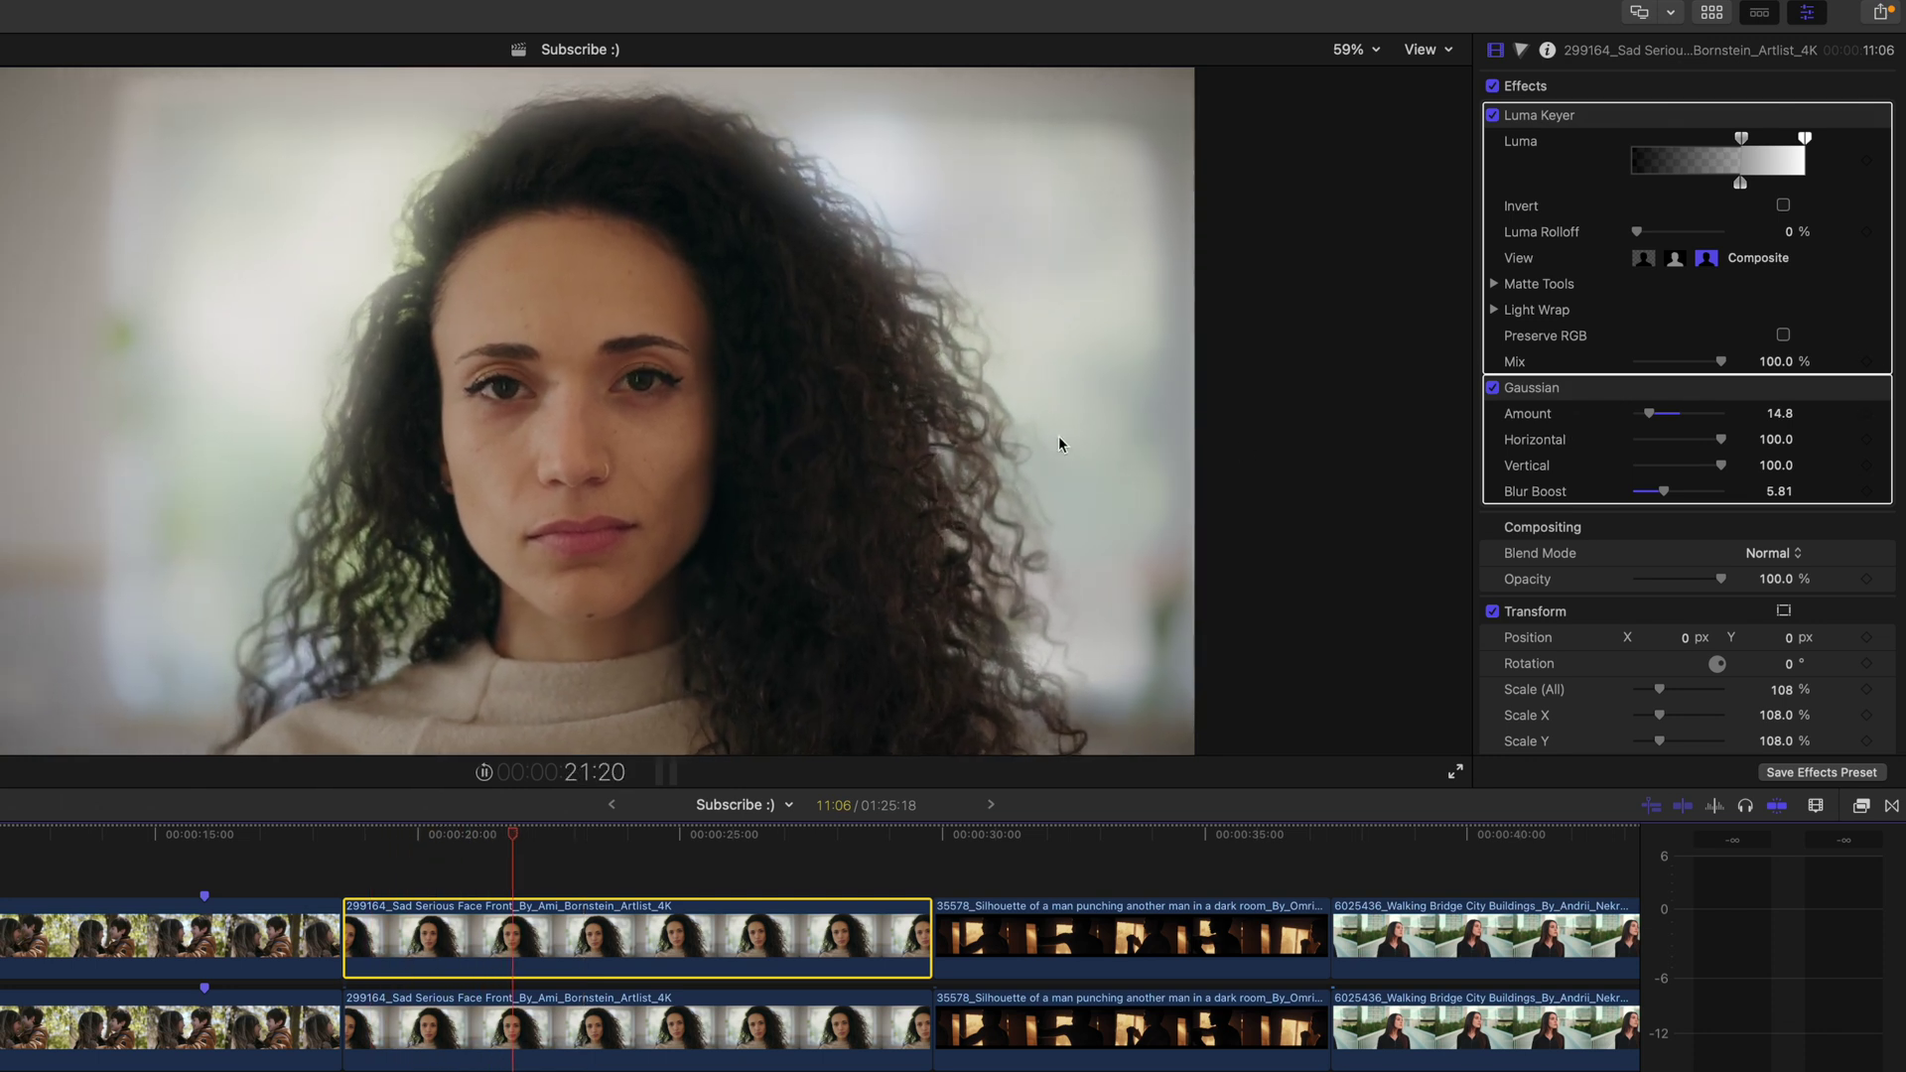
key("space")
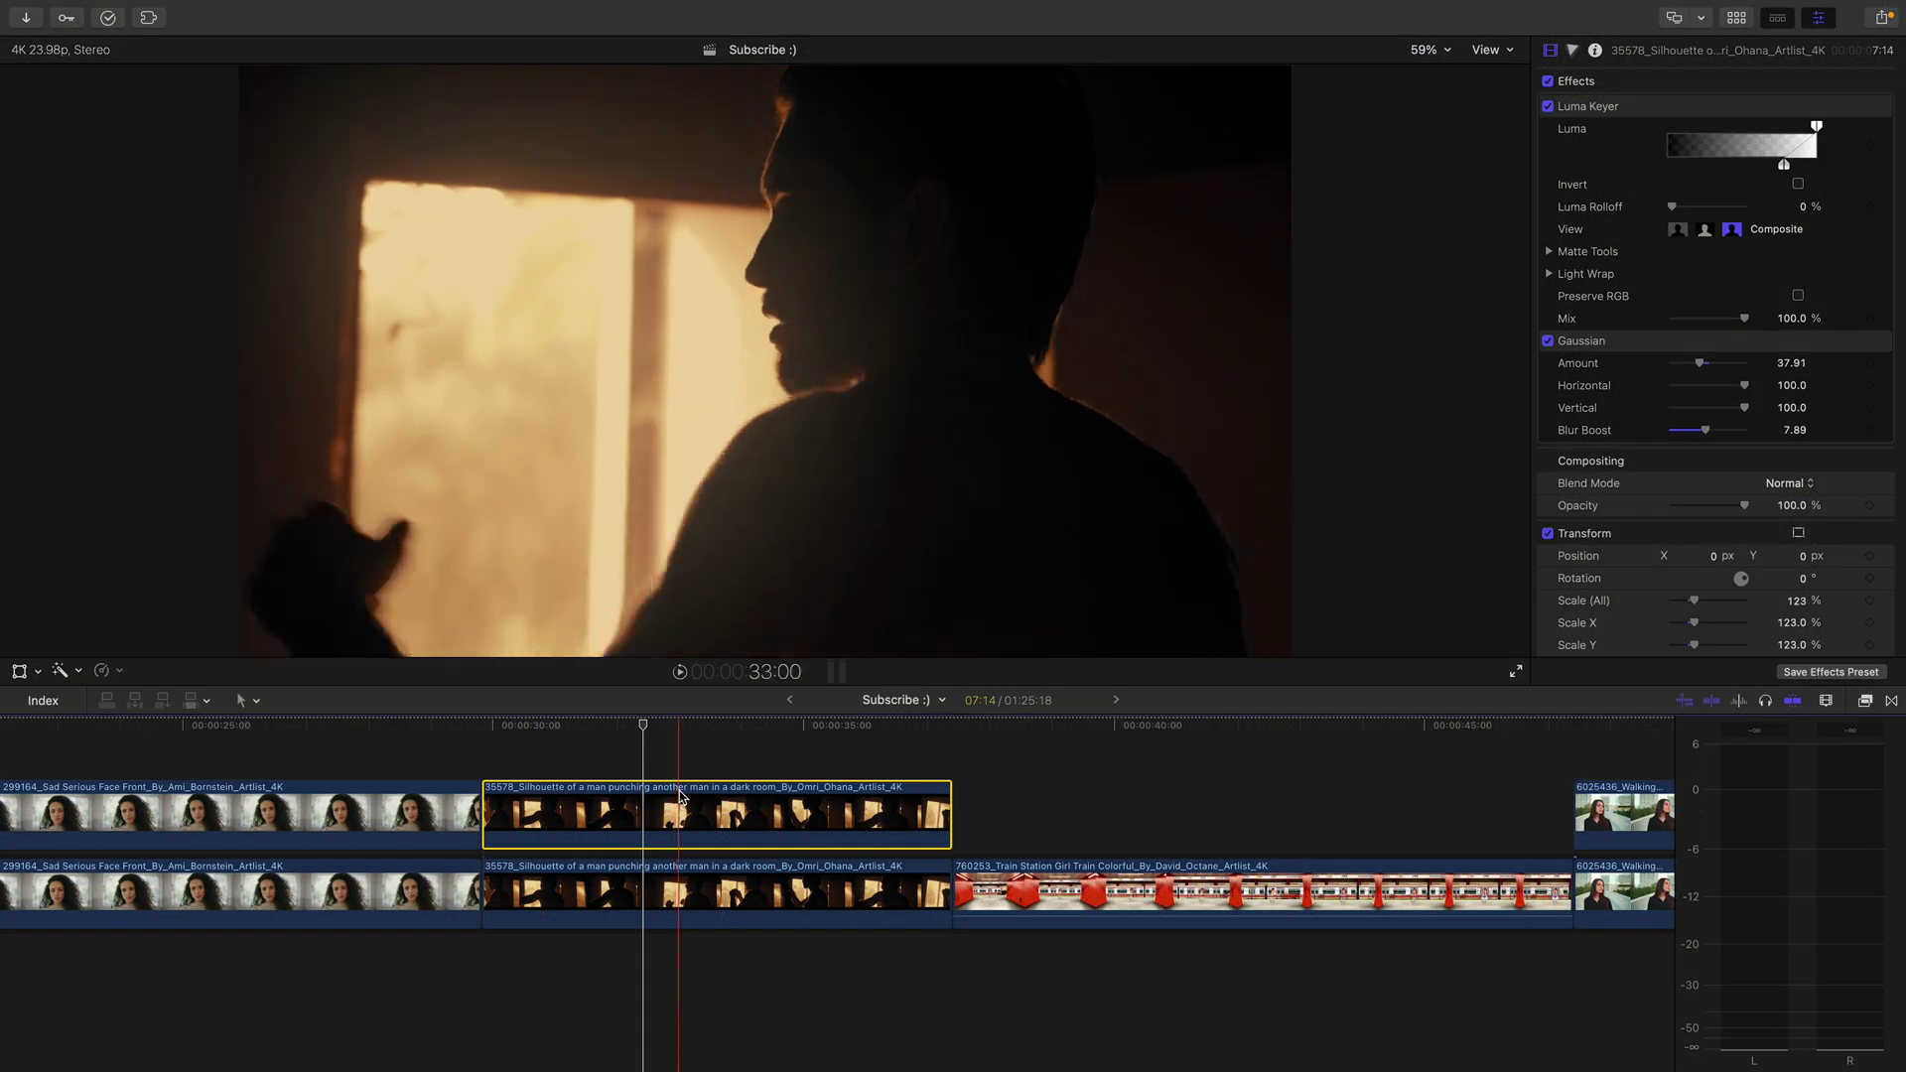
left_click(737, 726)
left_click_drag(729, 732, 698, 733)
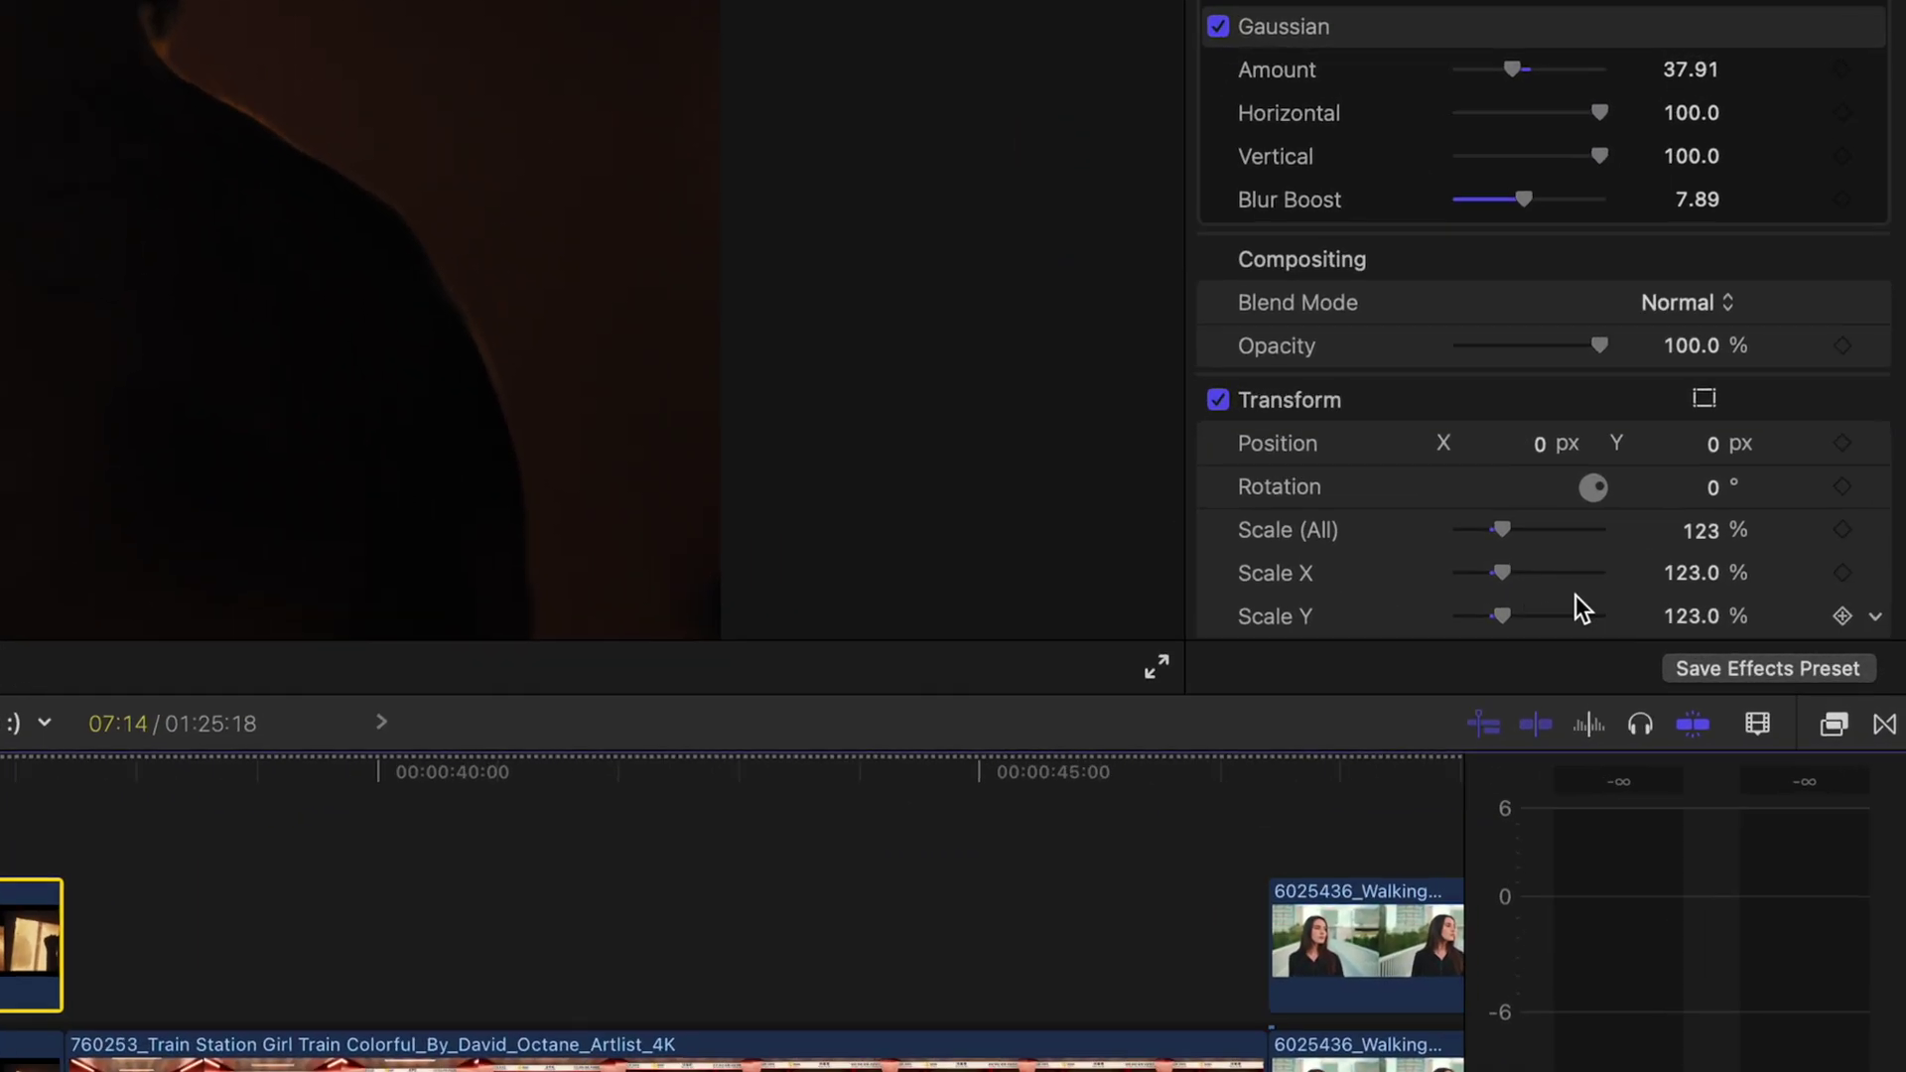
left_click(1706, 666)
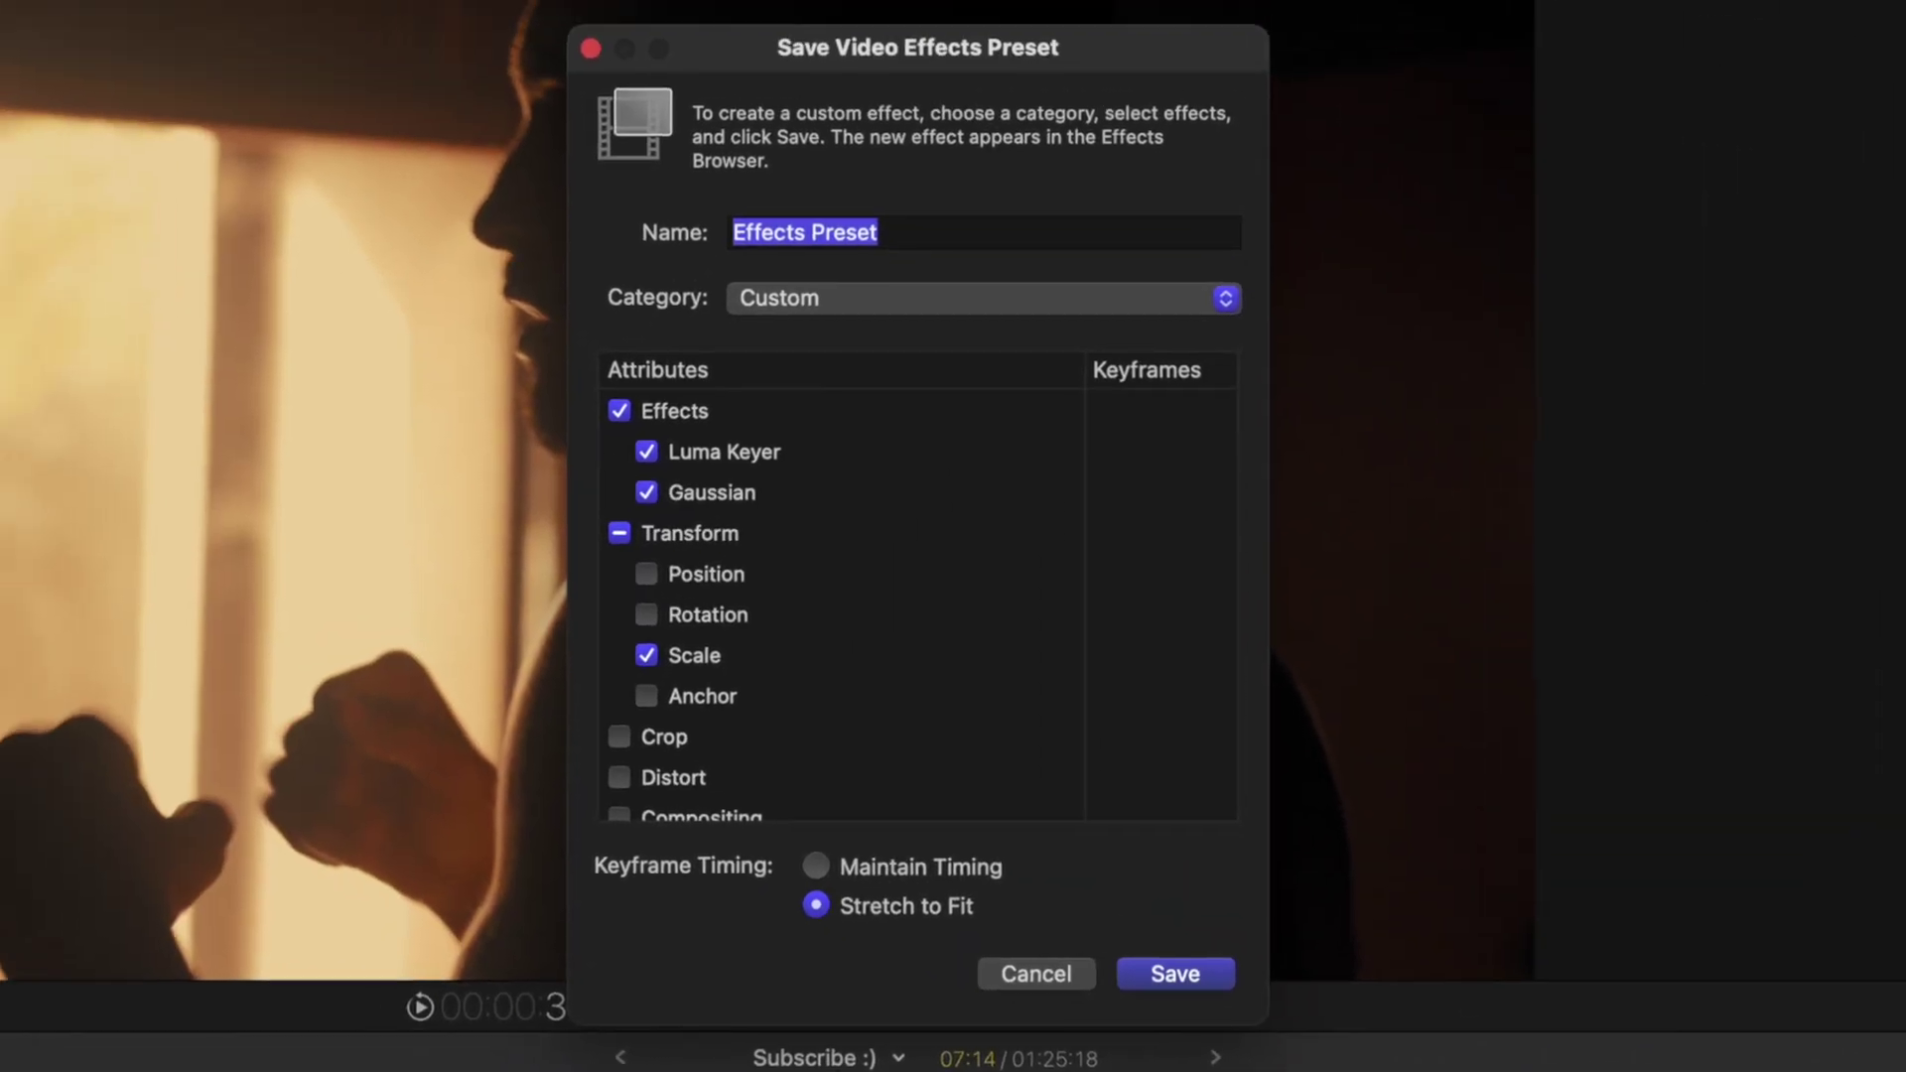
Save Luma Keyer and Gaussian, excluding Transform, as Custom preset 'Dreamy Glow Effect'.
left_click(620, 534)
left_click(619, 534)
triple_click(916, 230)
type("Dr")
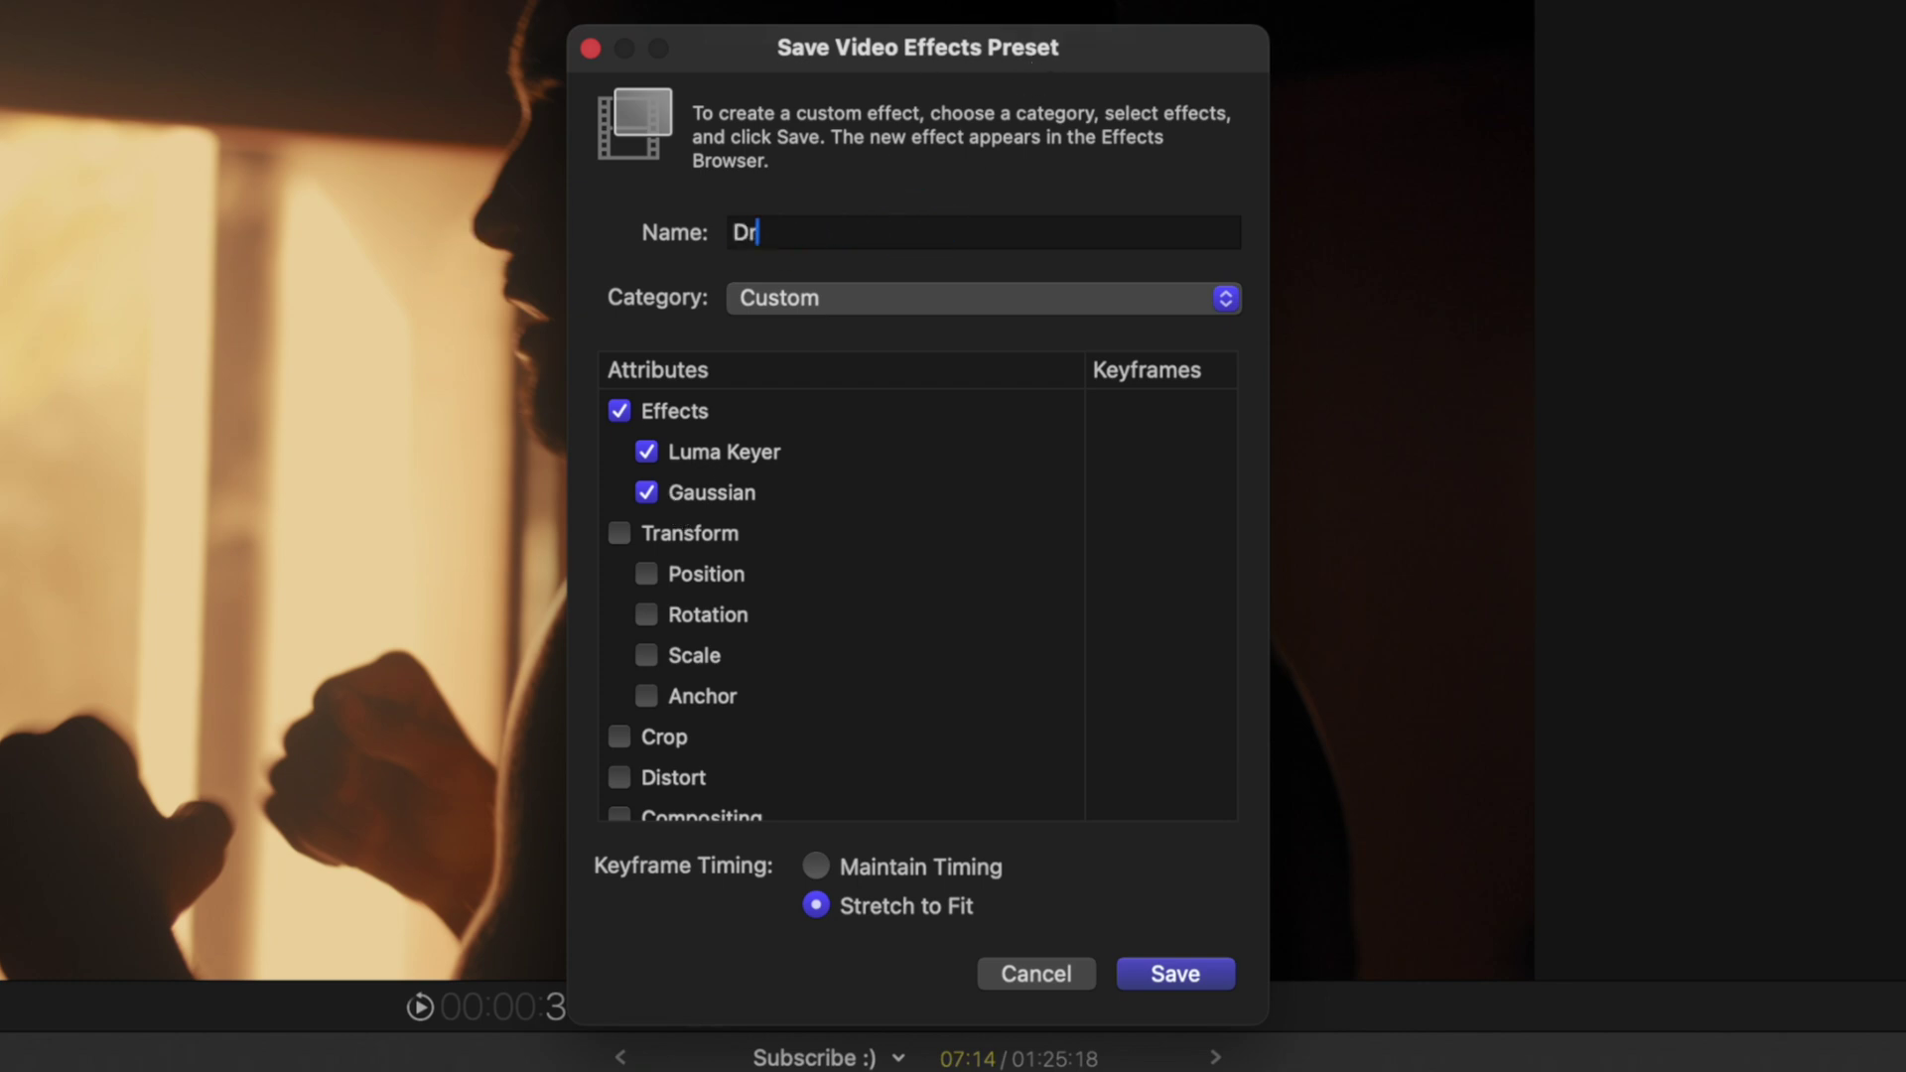
type("eamy Glow Effect")
left_click(781, 299)
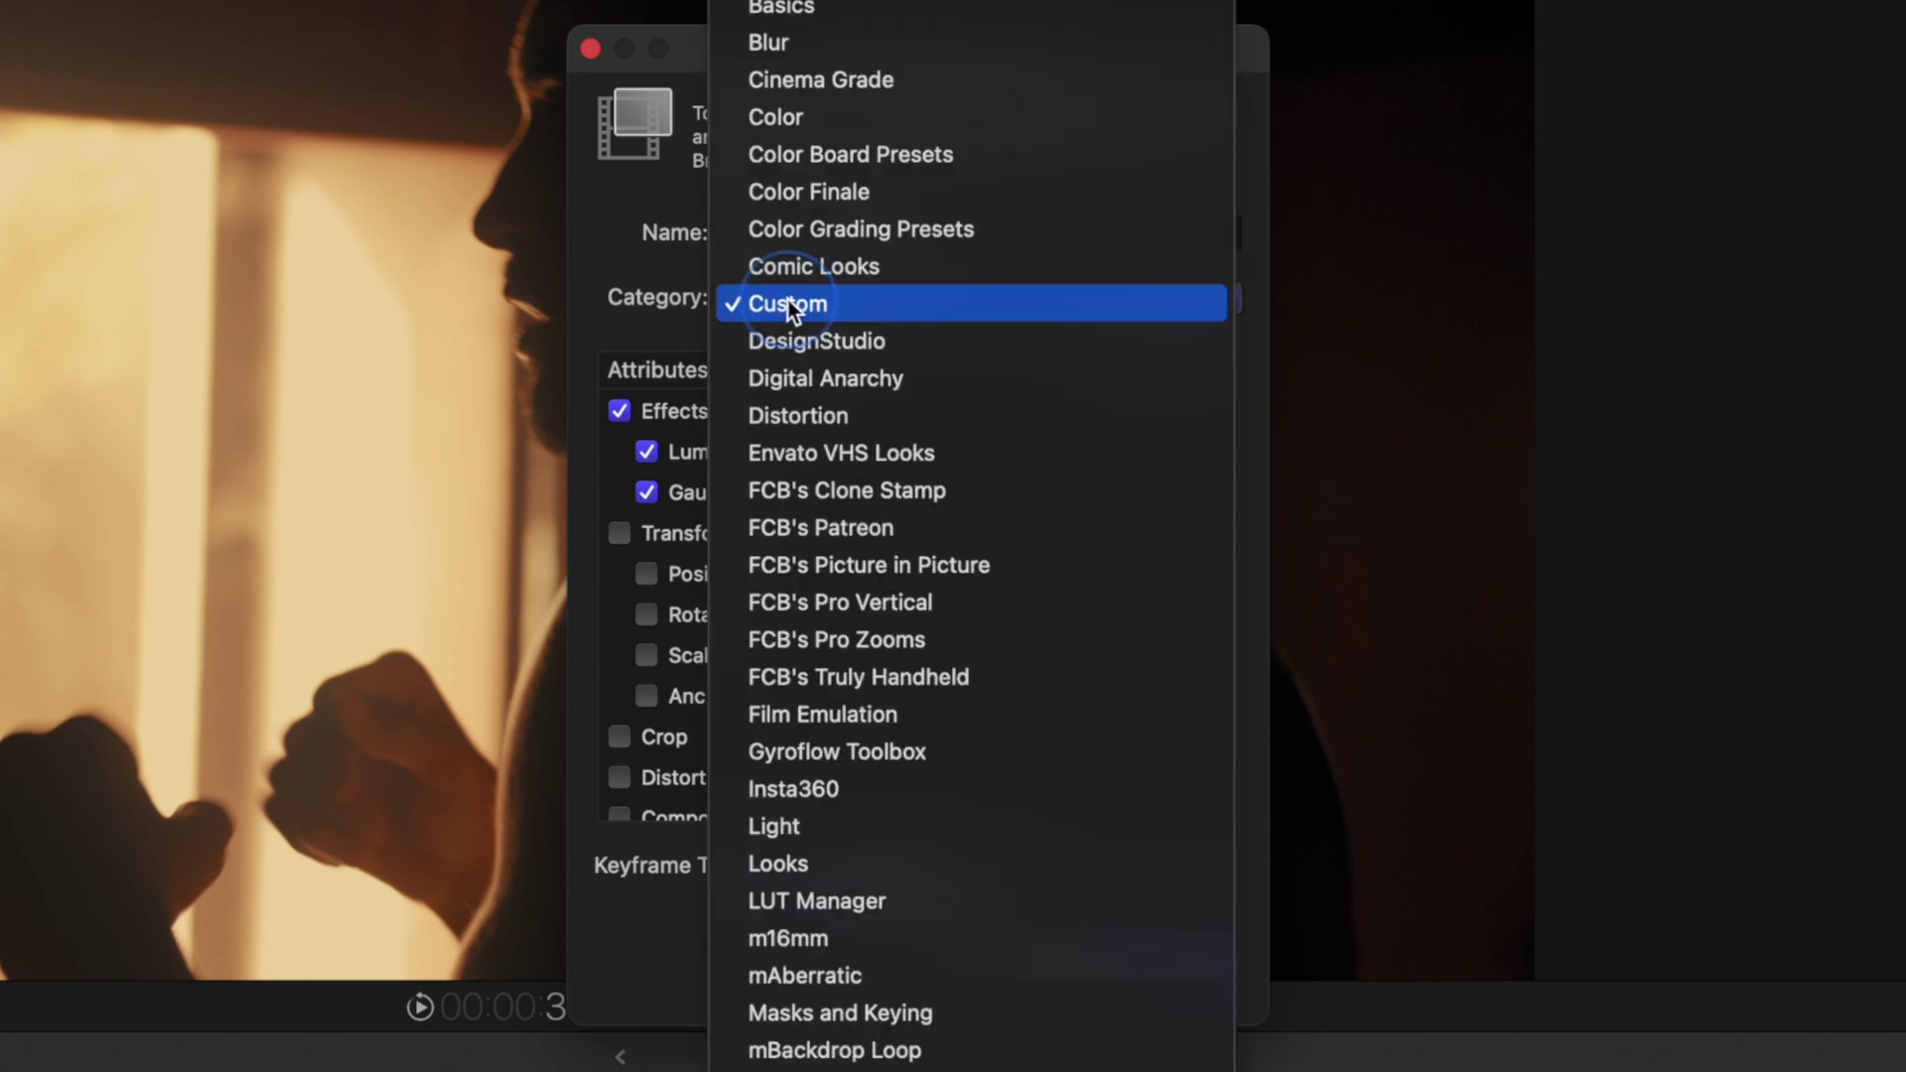
left_click(891, 304)
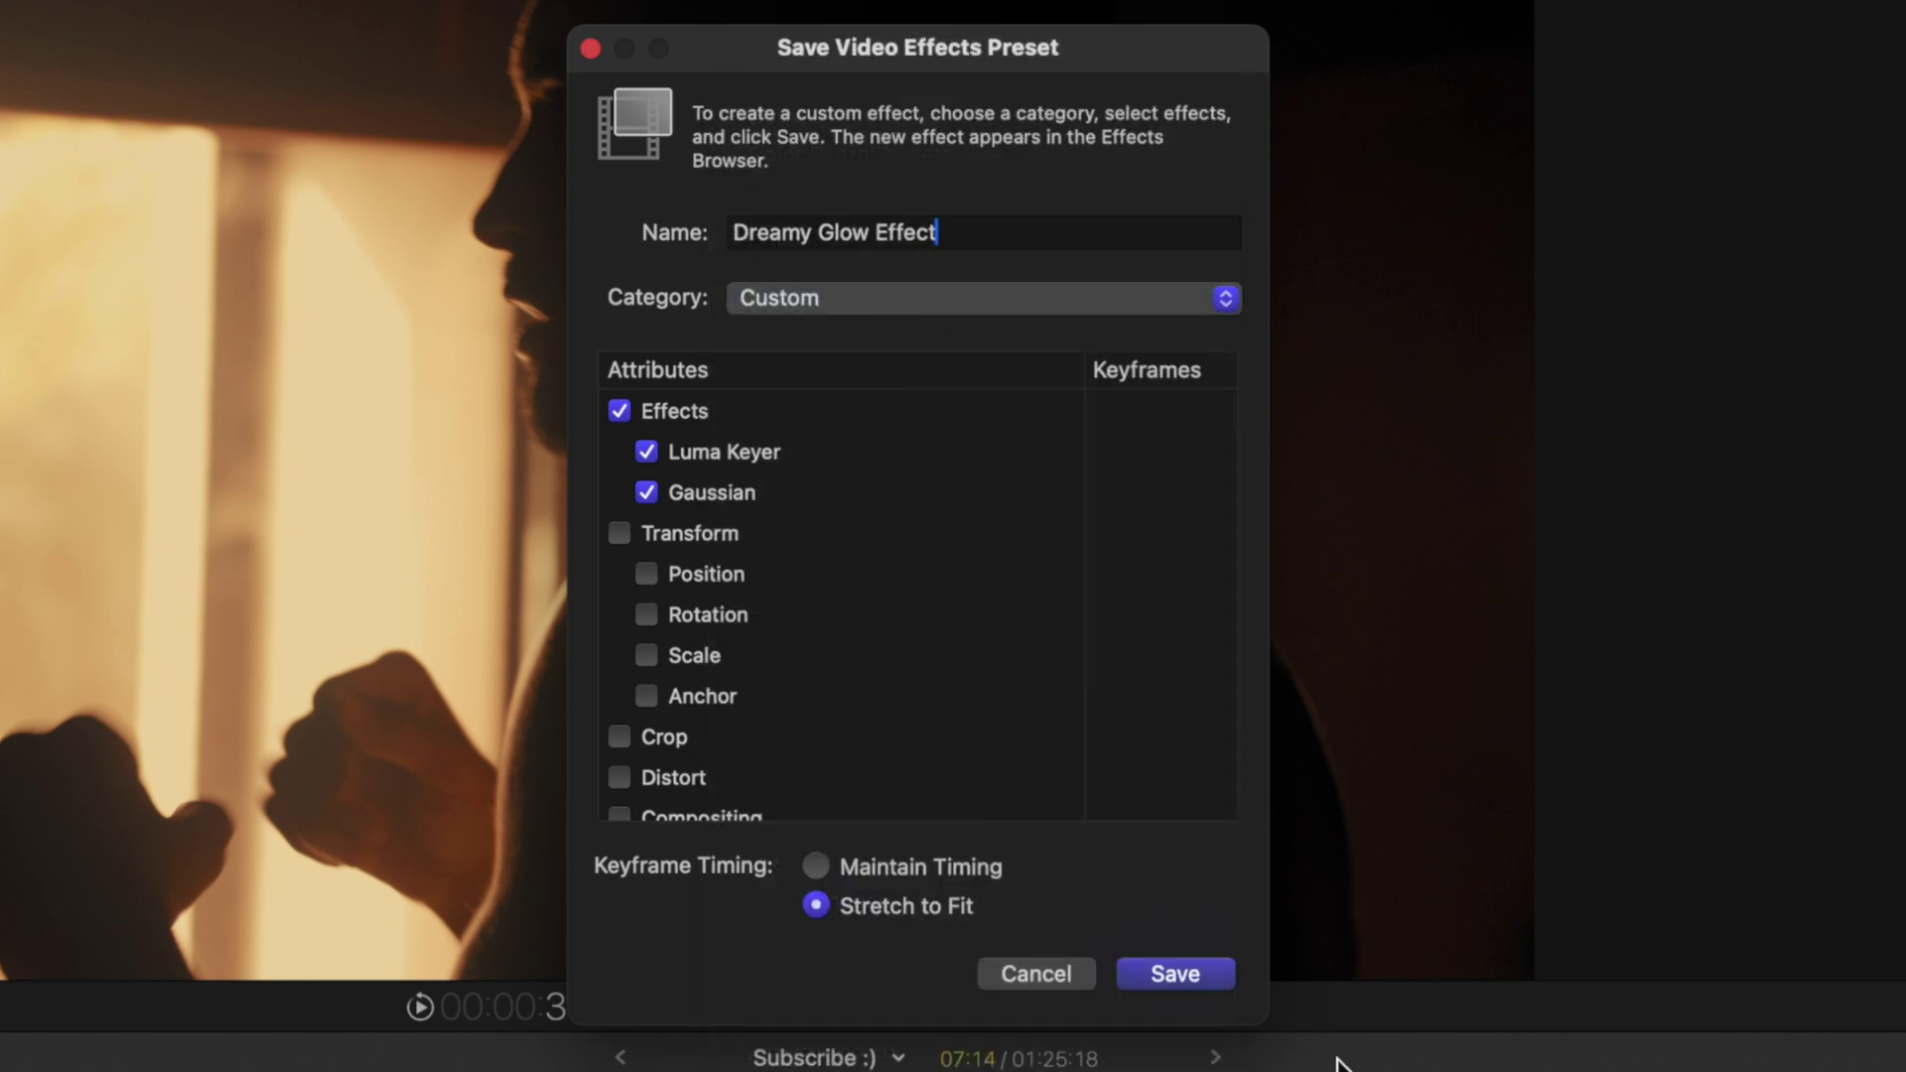
left_click(1188, 974)
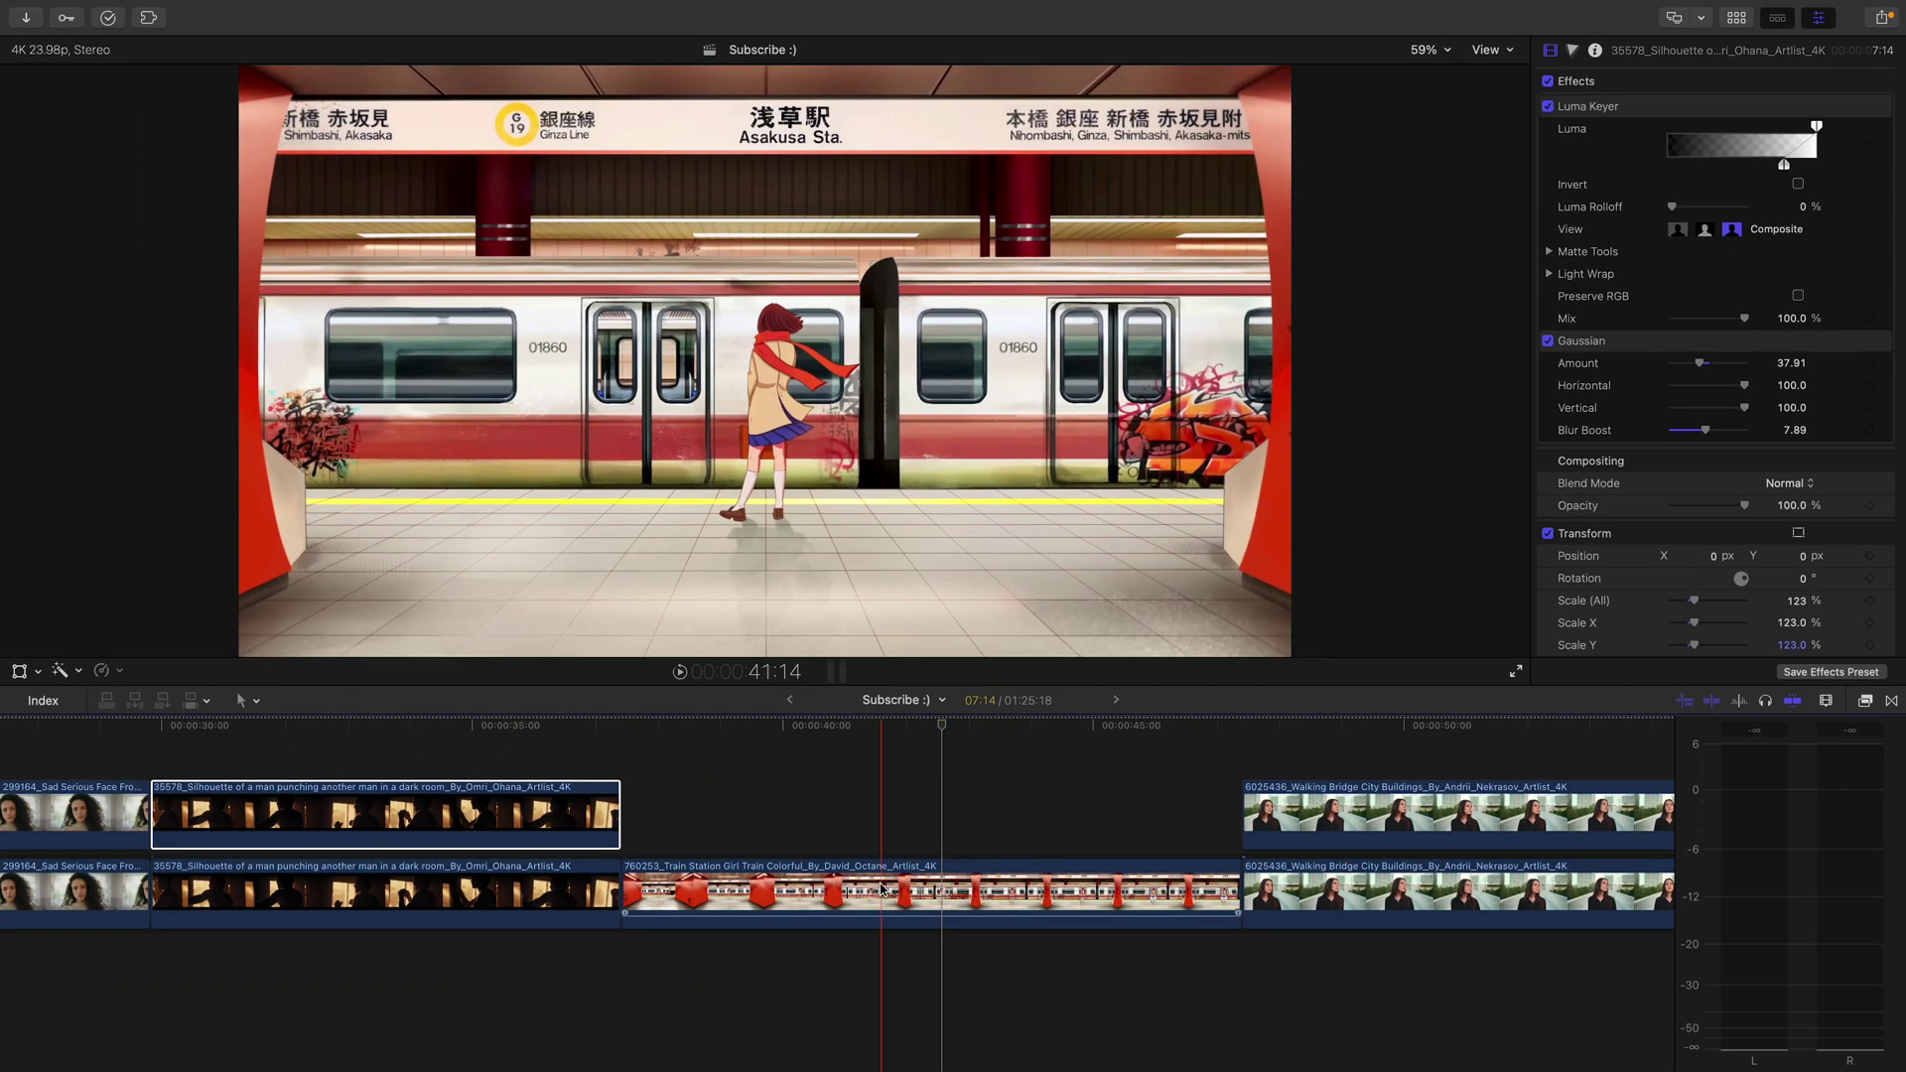
Duplicate the train-station clip onto the upper track, apply Dreamy Glow Effect, and set Gaussian Amount to 3.73.
left_click(925, 824)
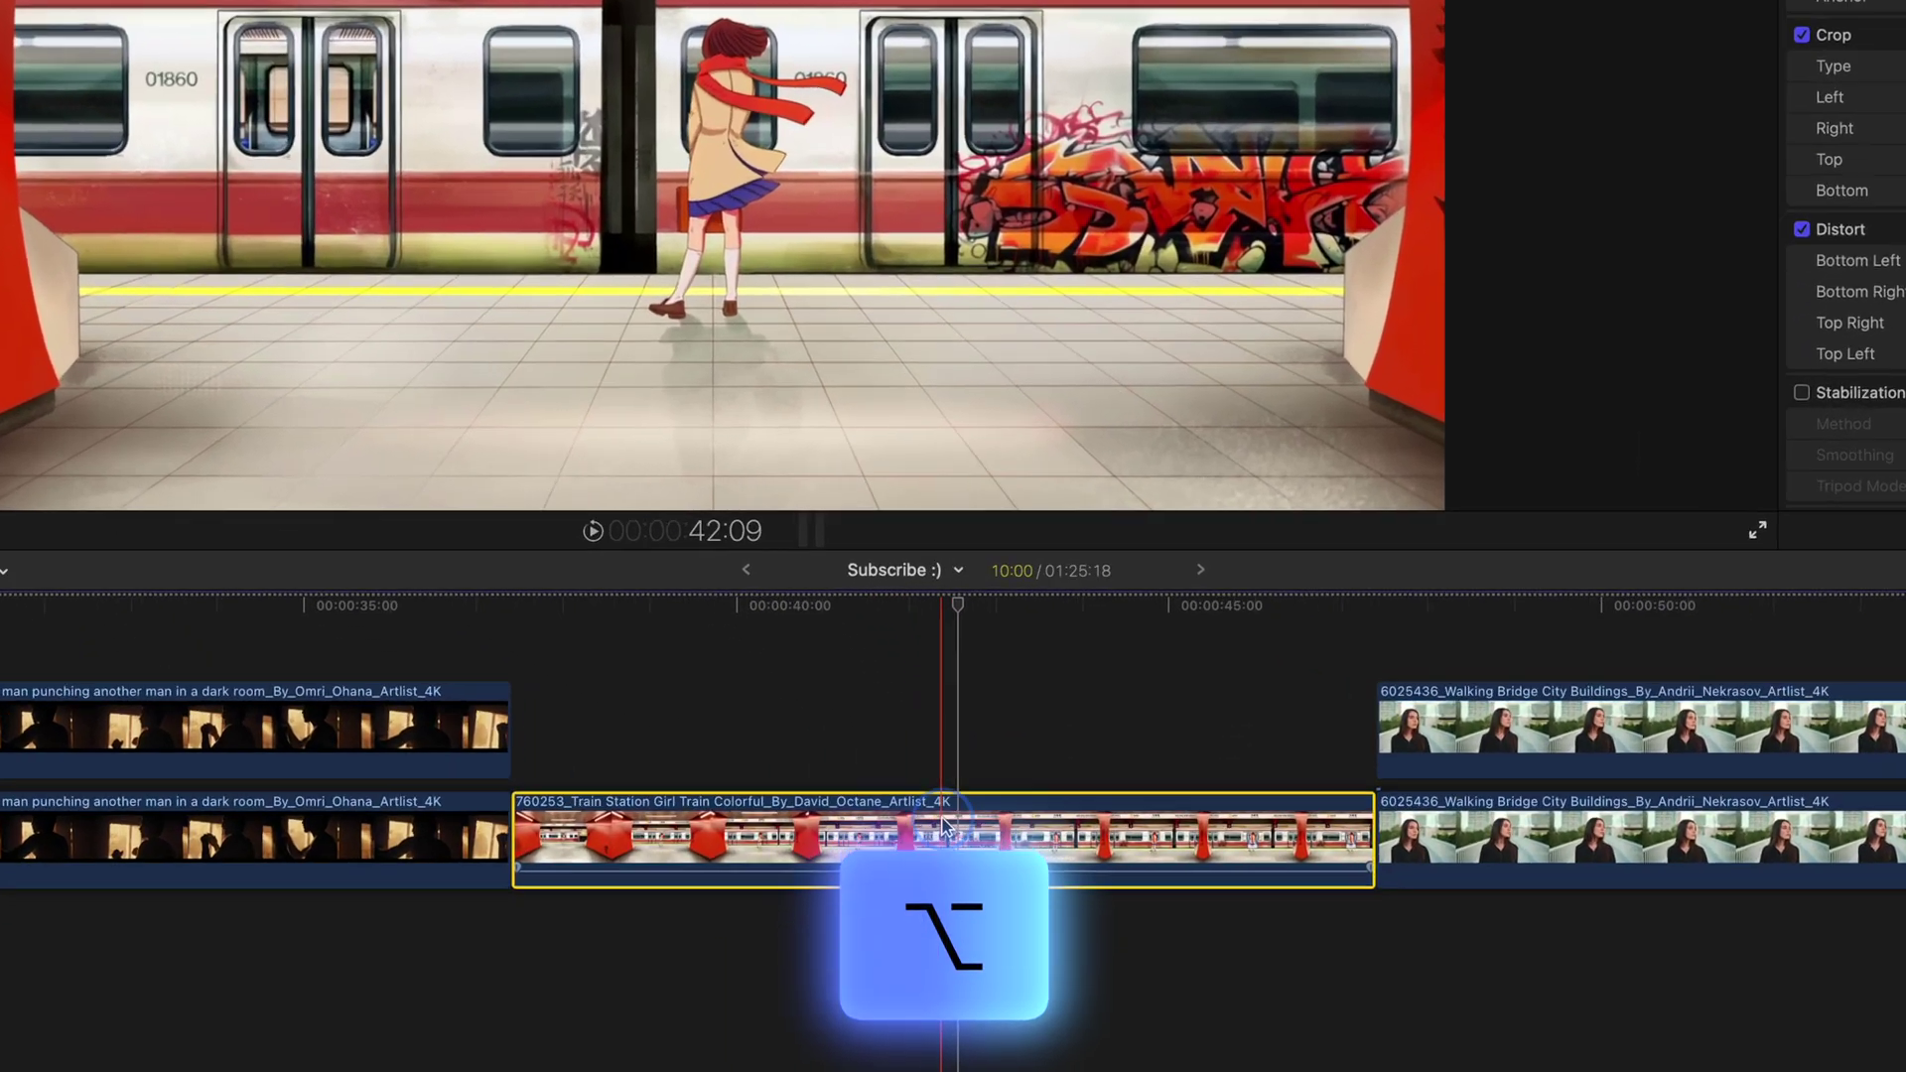
left_click_drag(933, 879, 933, 798)
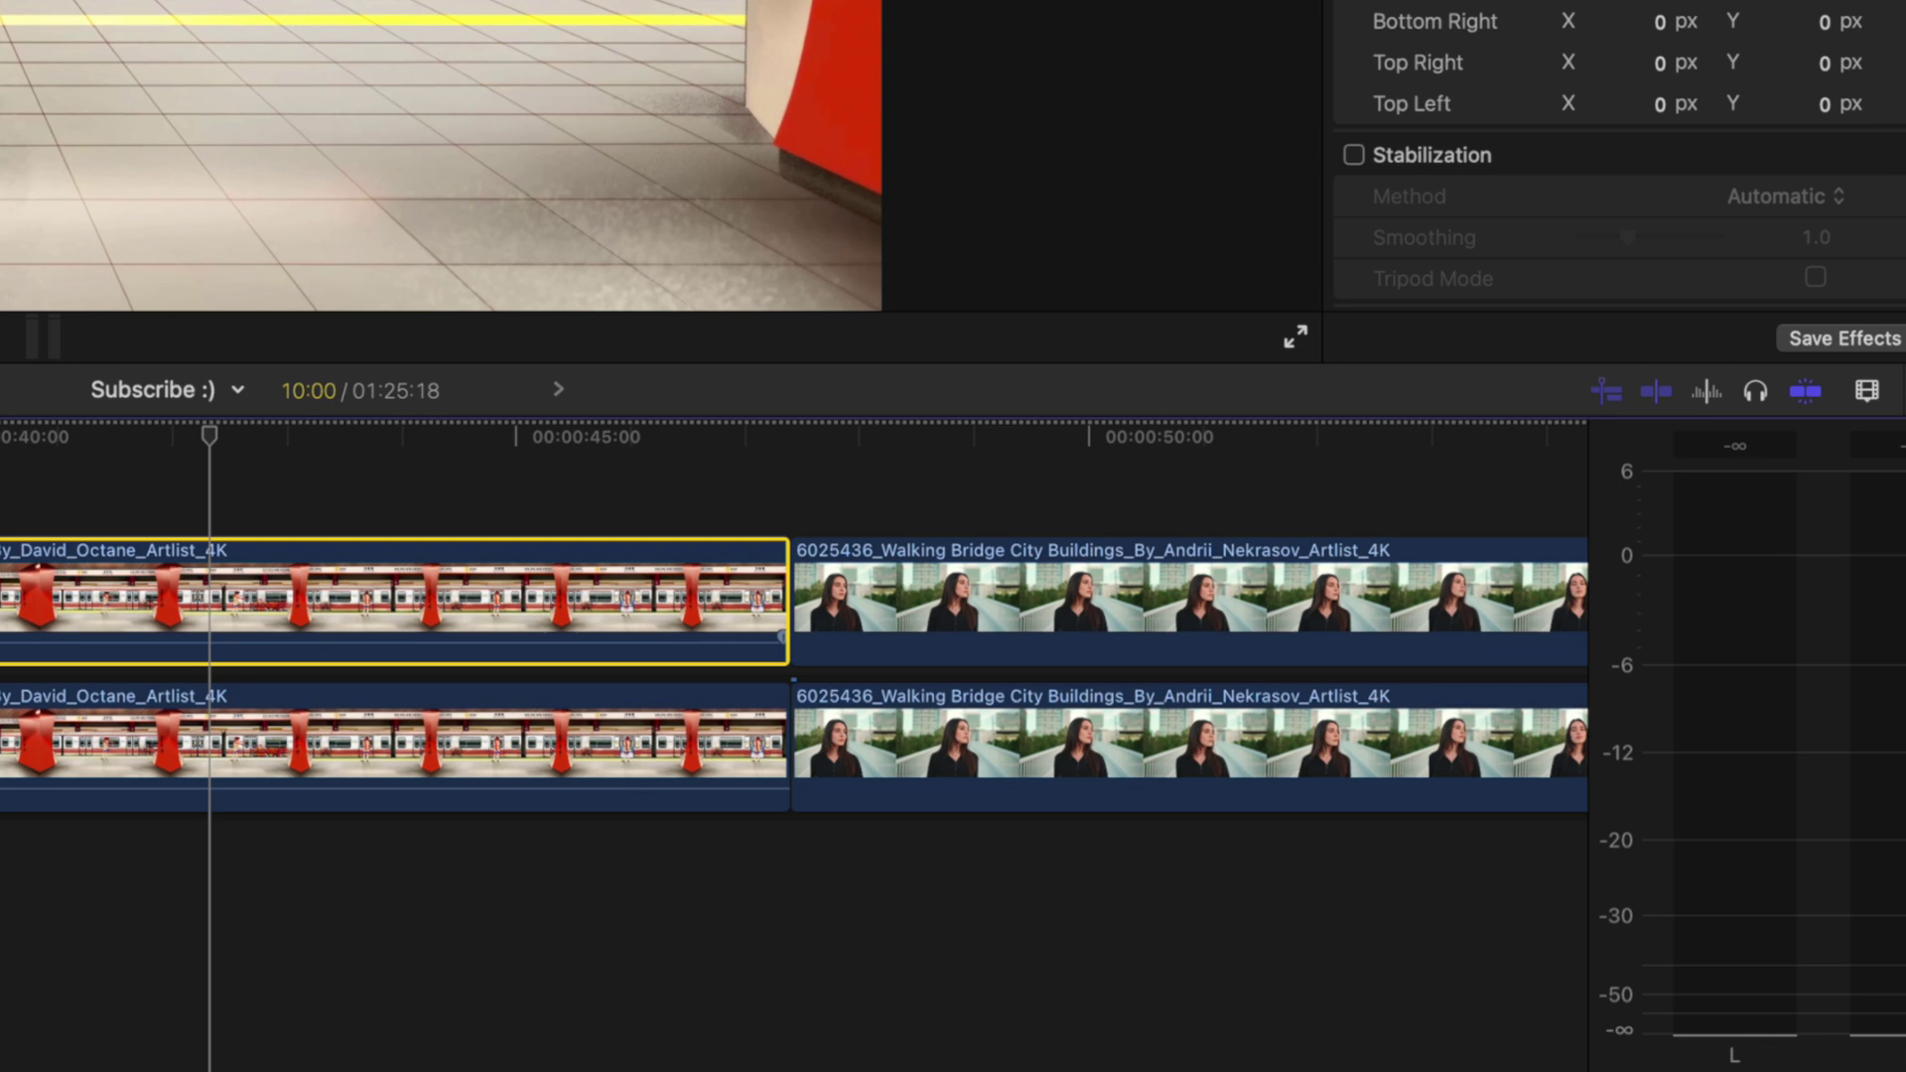
left_click(1902, 400)
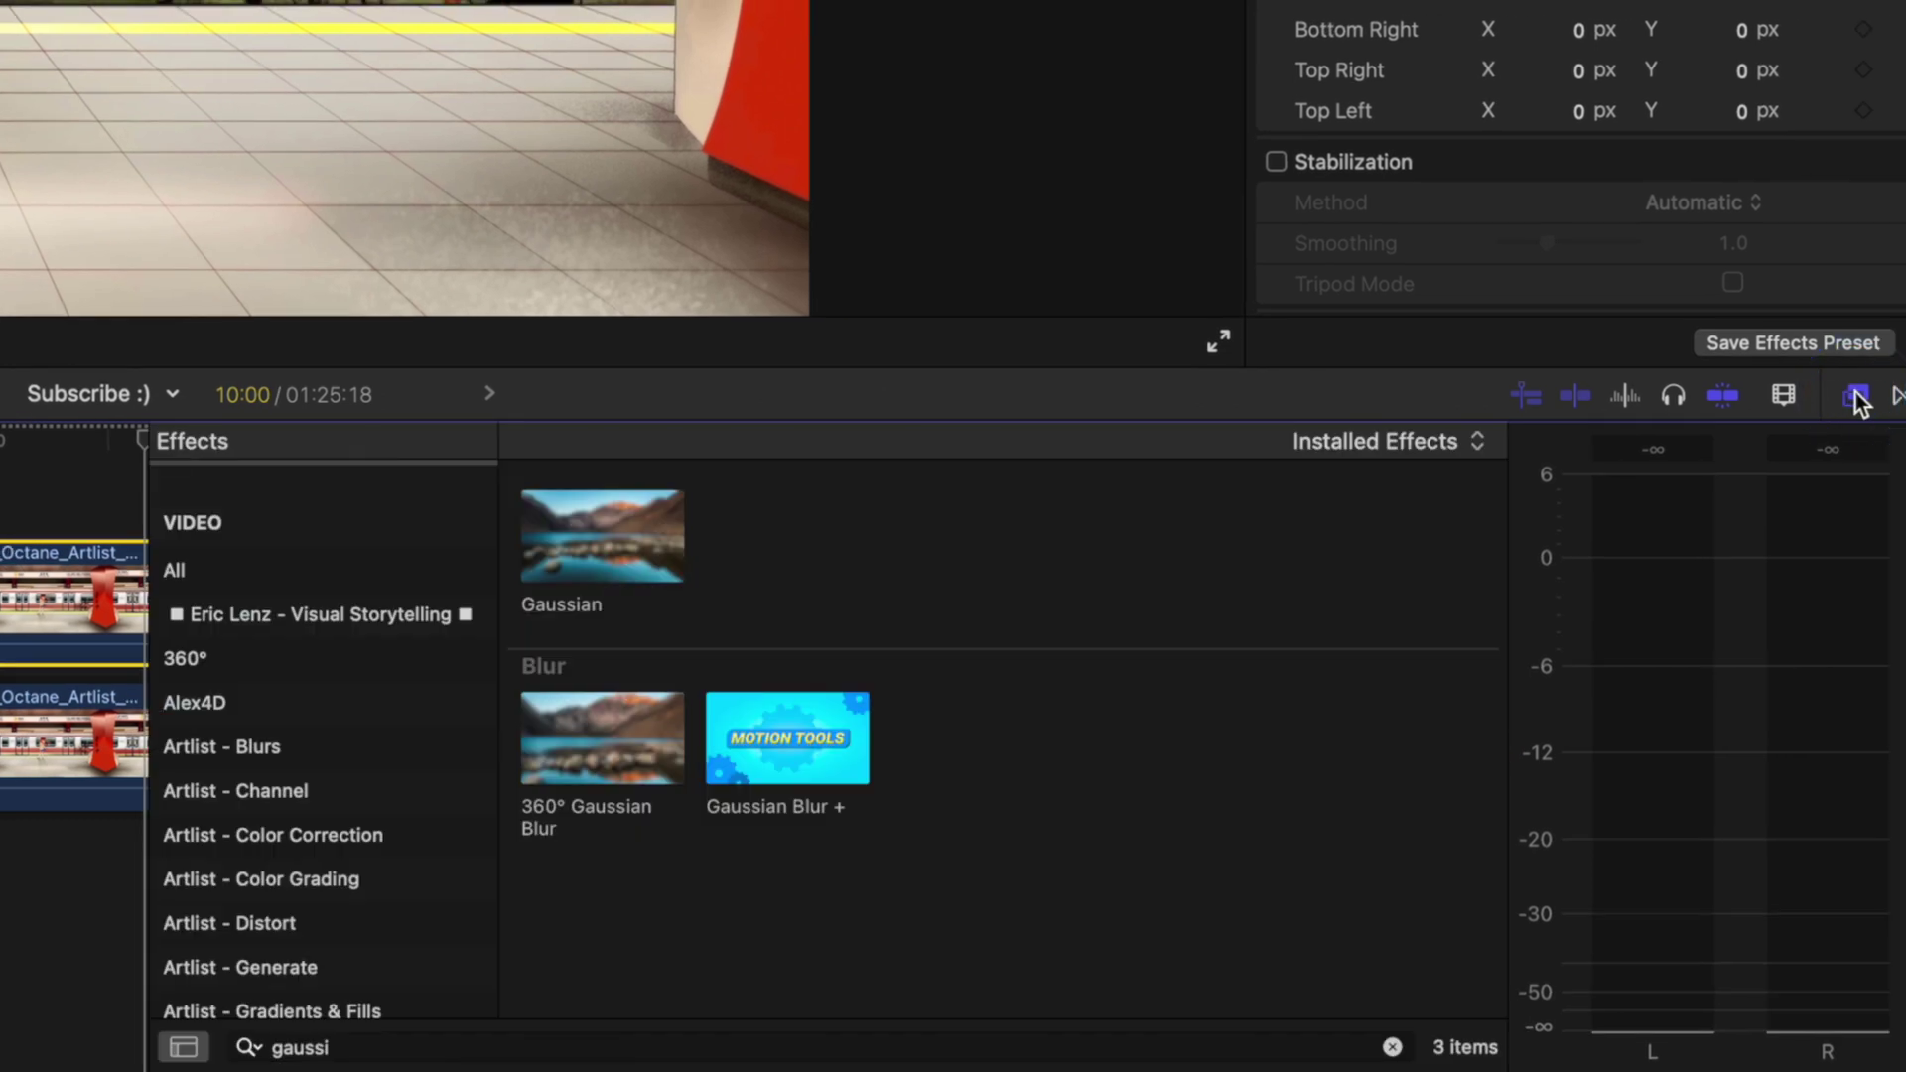
left_click(1384, 1044)
type("dream")
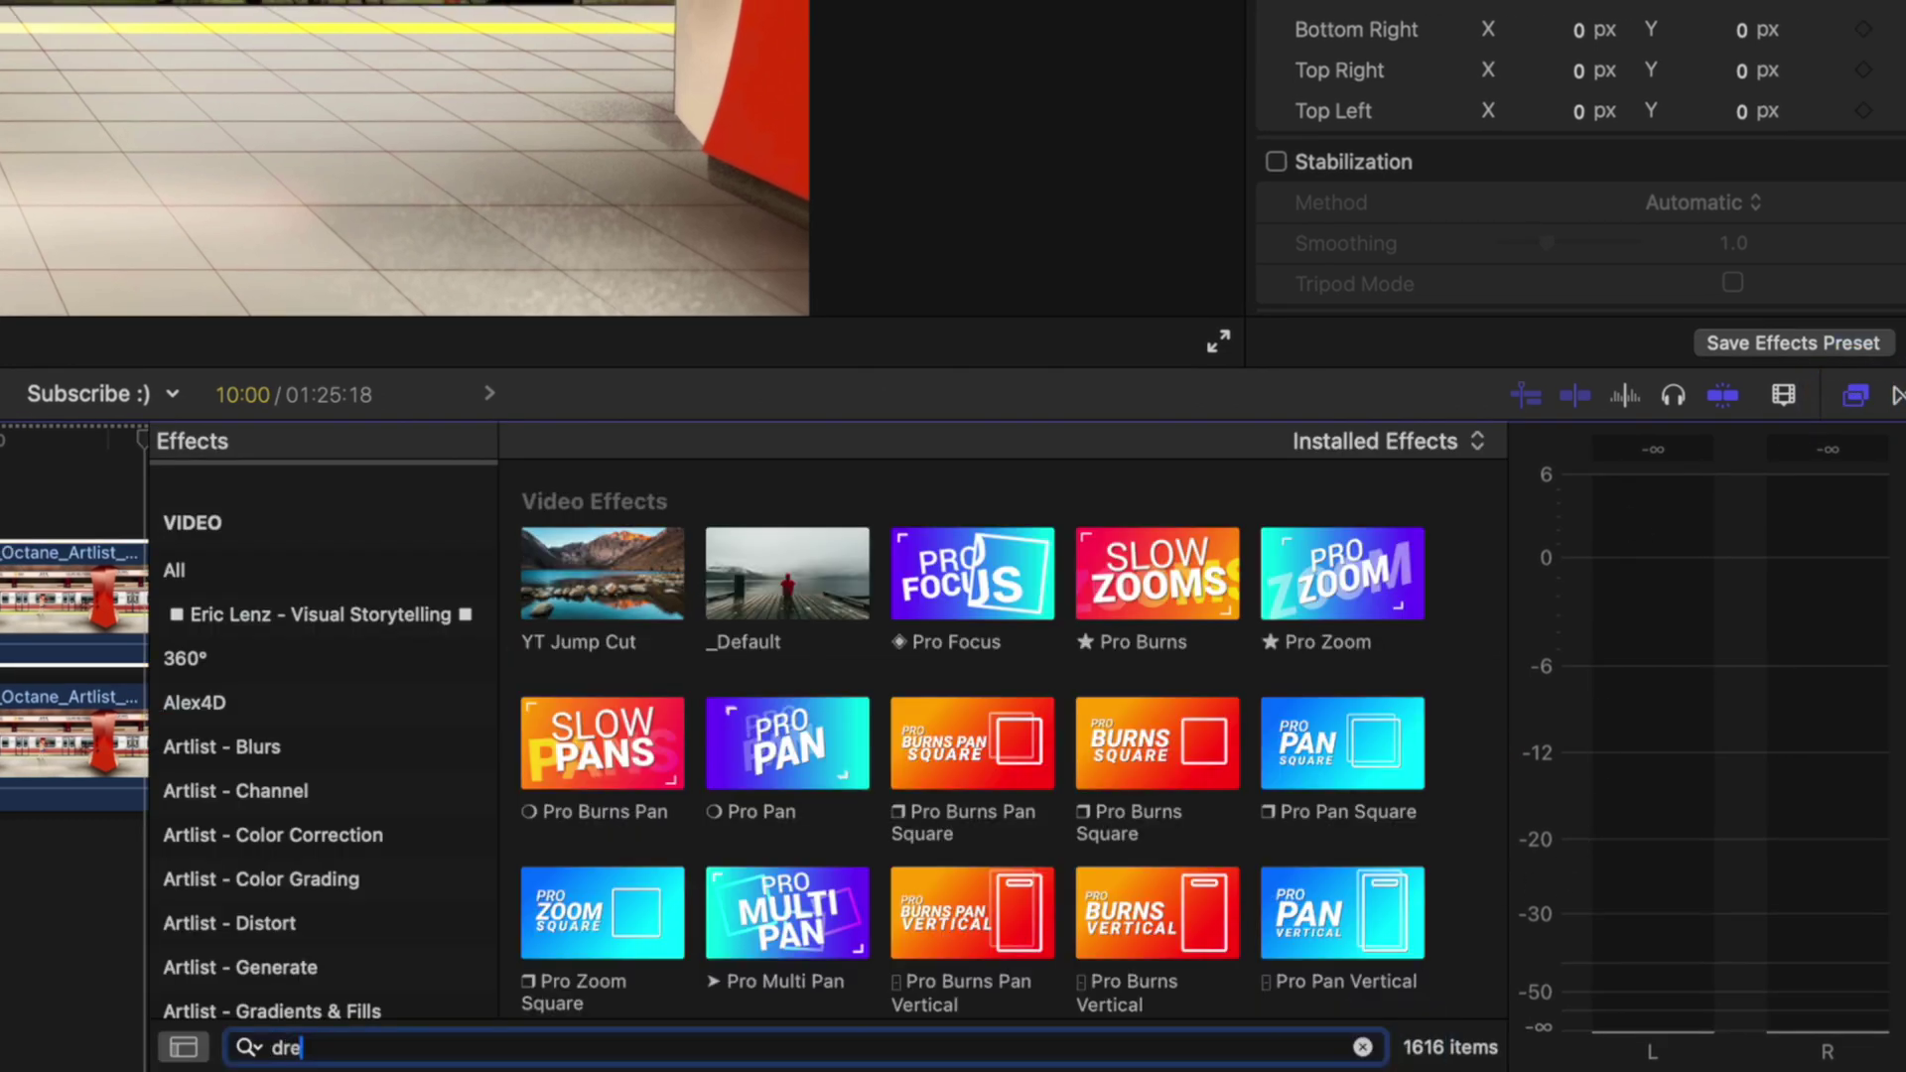
left_click_drag(791, 566, 14, 604)
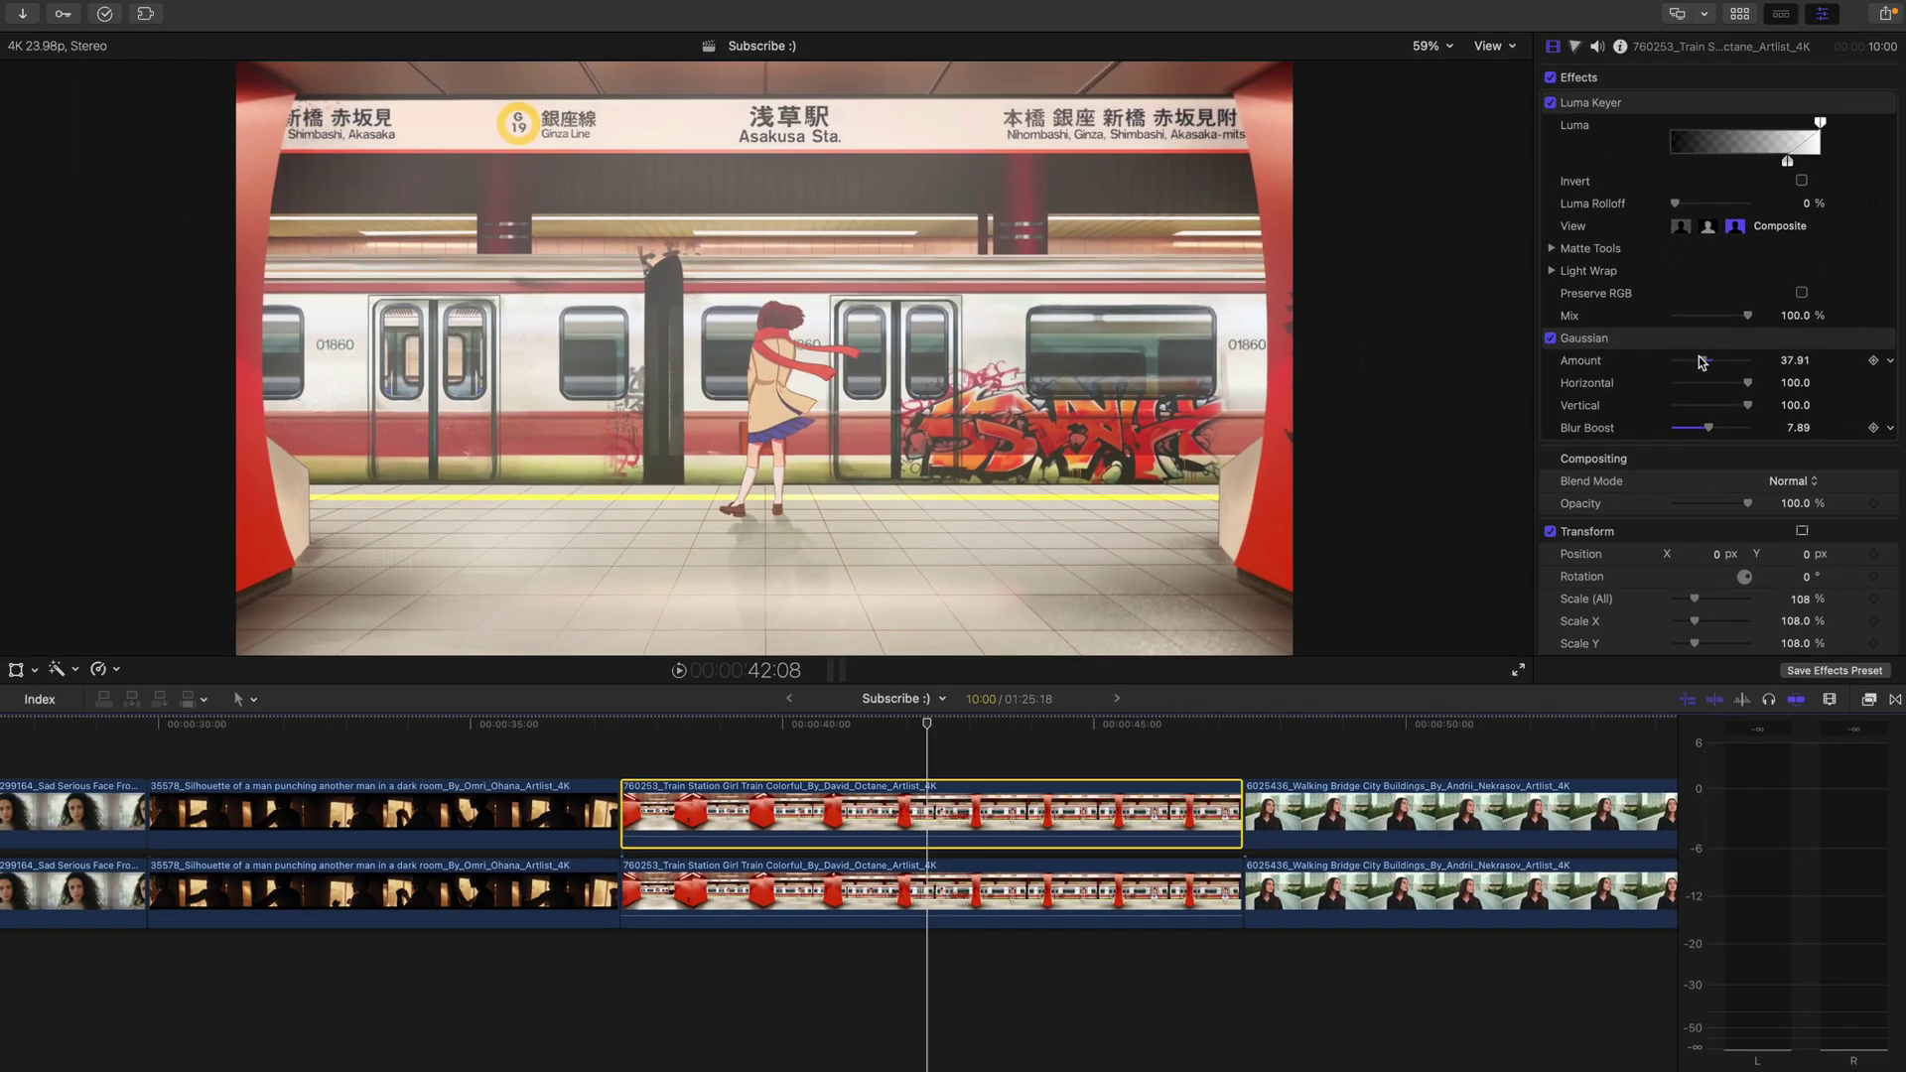
left_click_drag(1693, 363, 1675, 367)
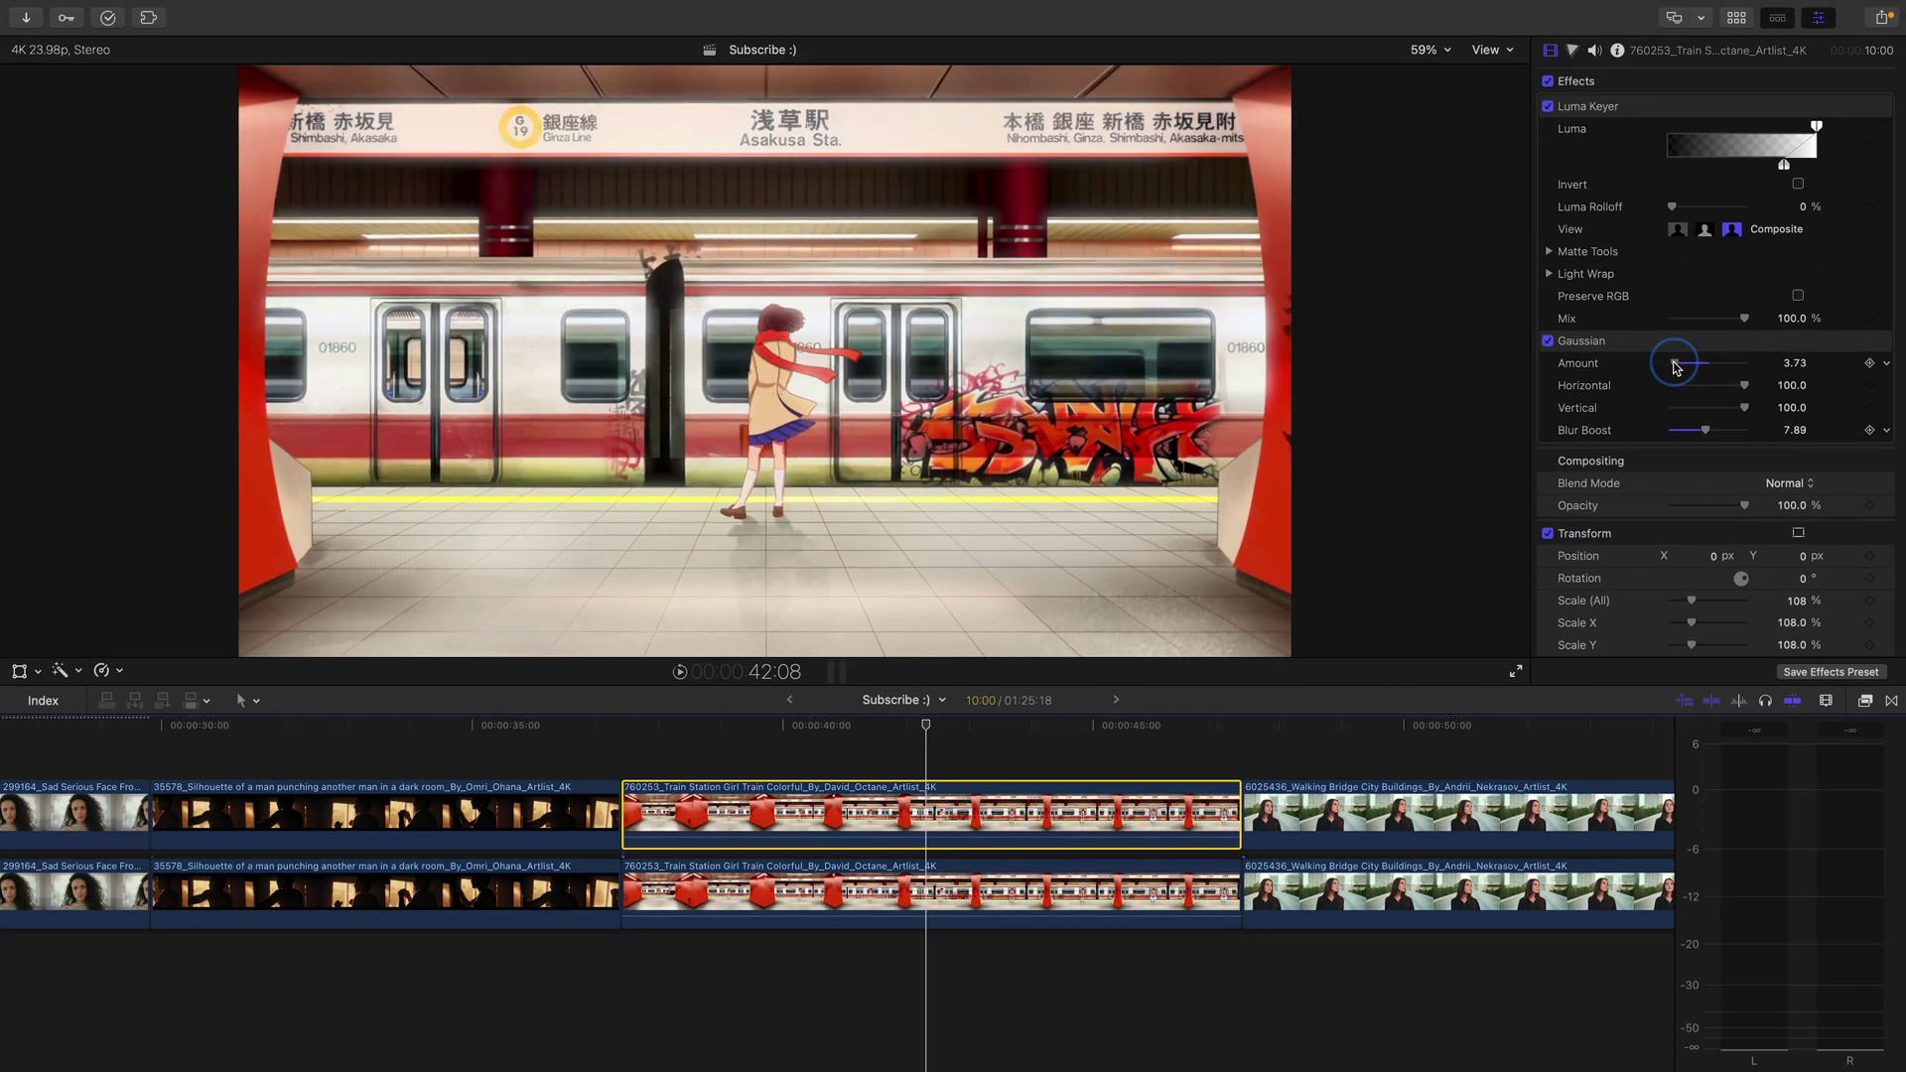
left_click(705, 816)
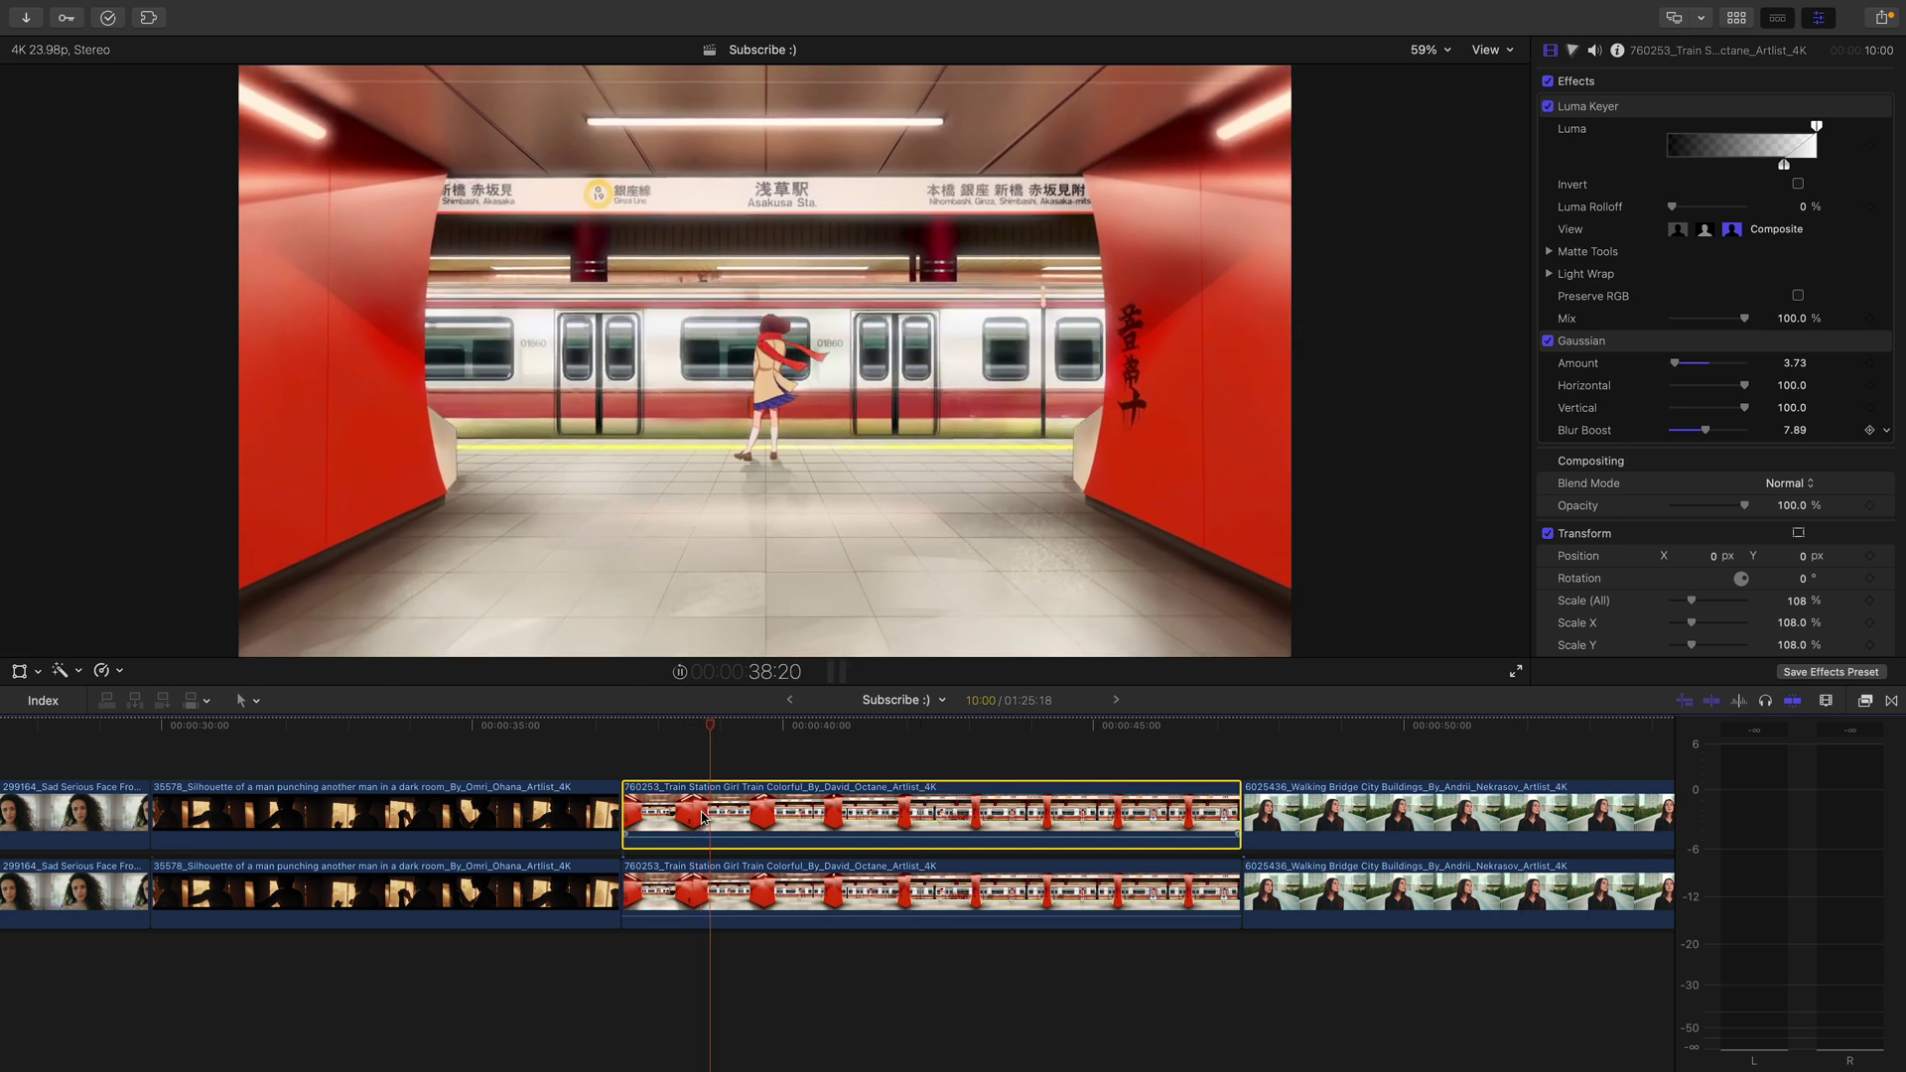
key("space")
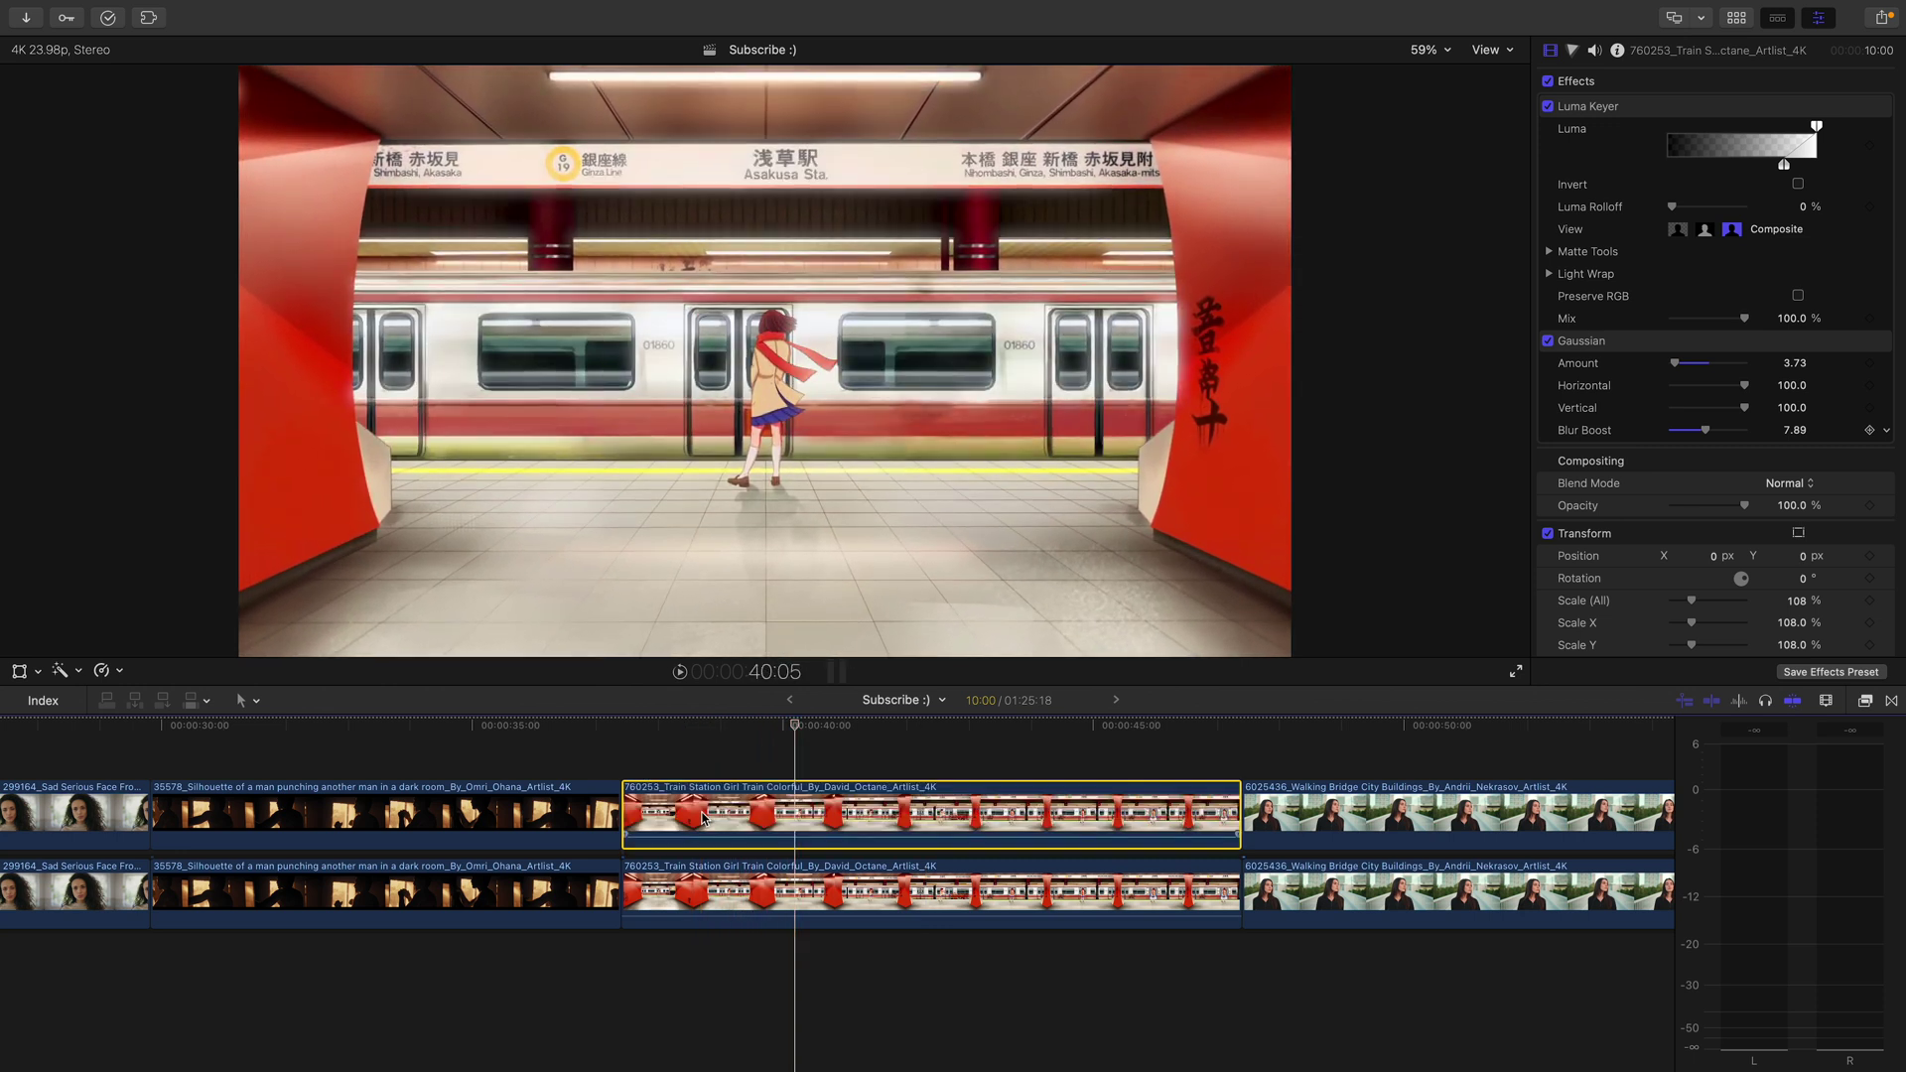
key("space")
scroll(695, 816, "right", 1)
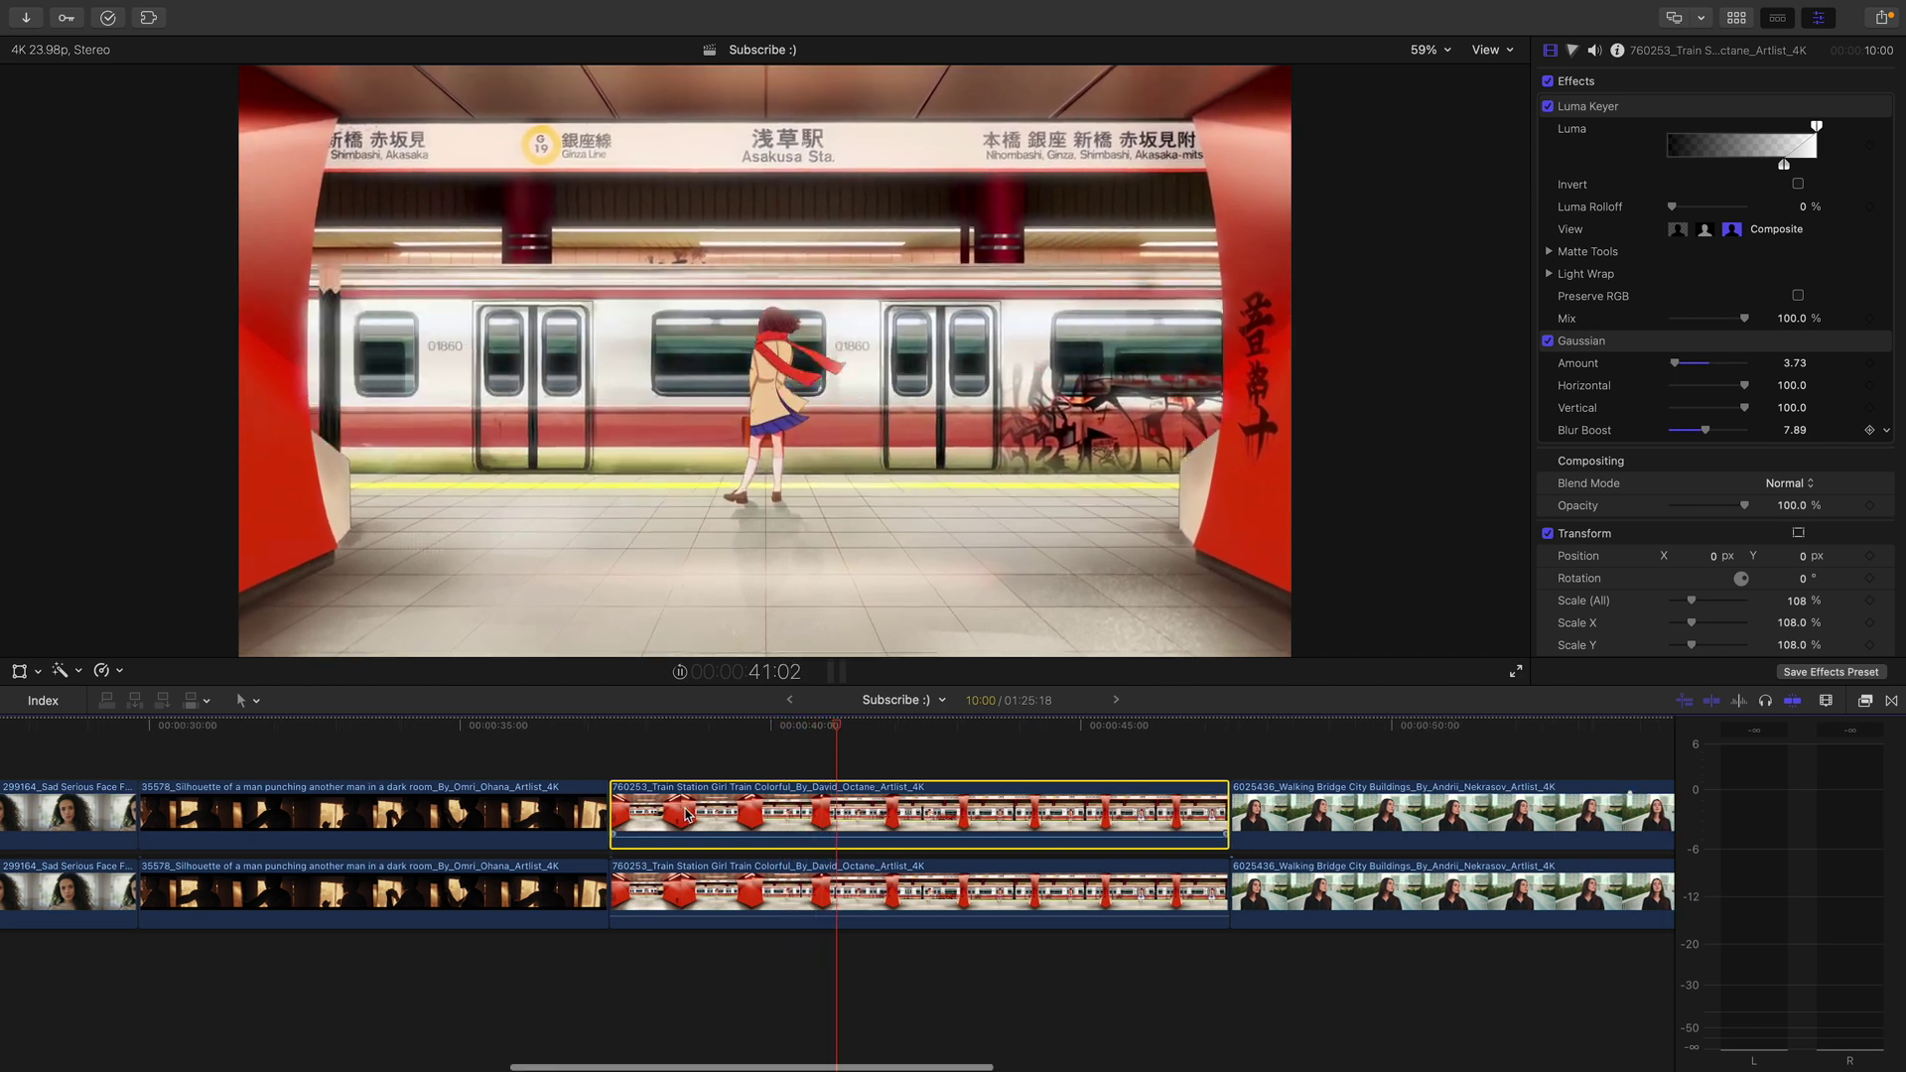